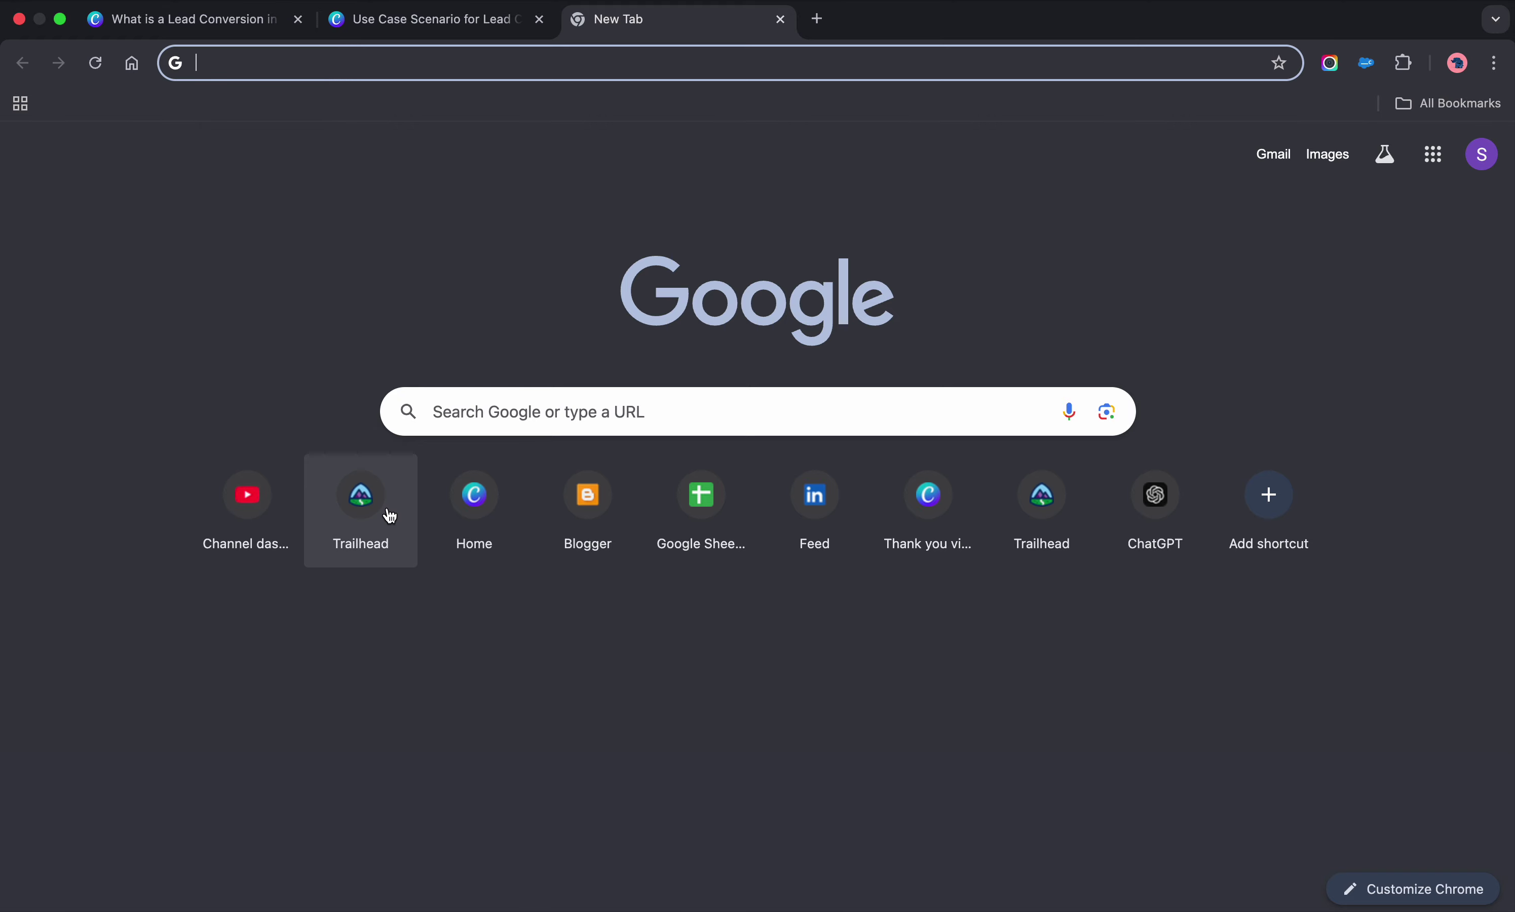
Step: Open Trailhead, go to the account's Hands-On Orgs and launch the Salesforce Admin Realtime org
left_click(363, 497)
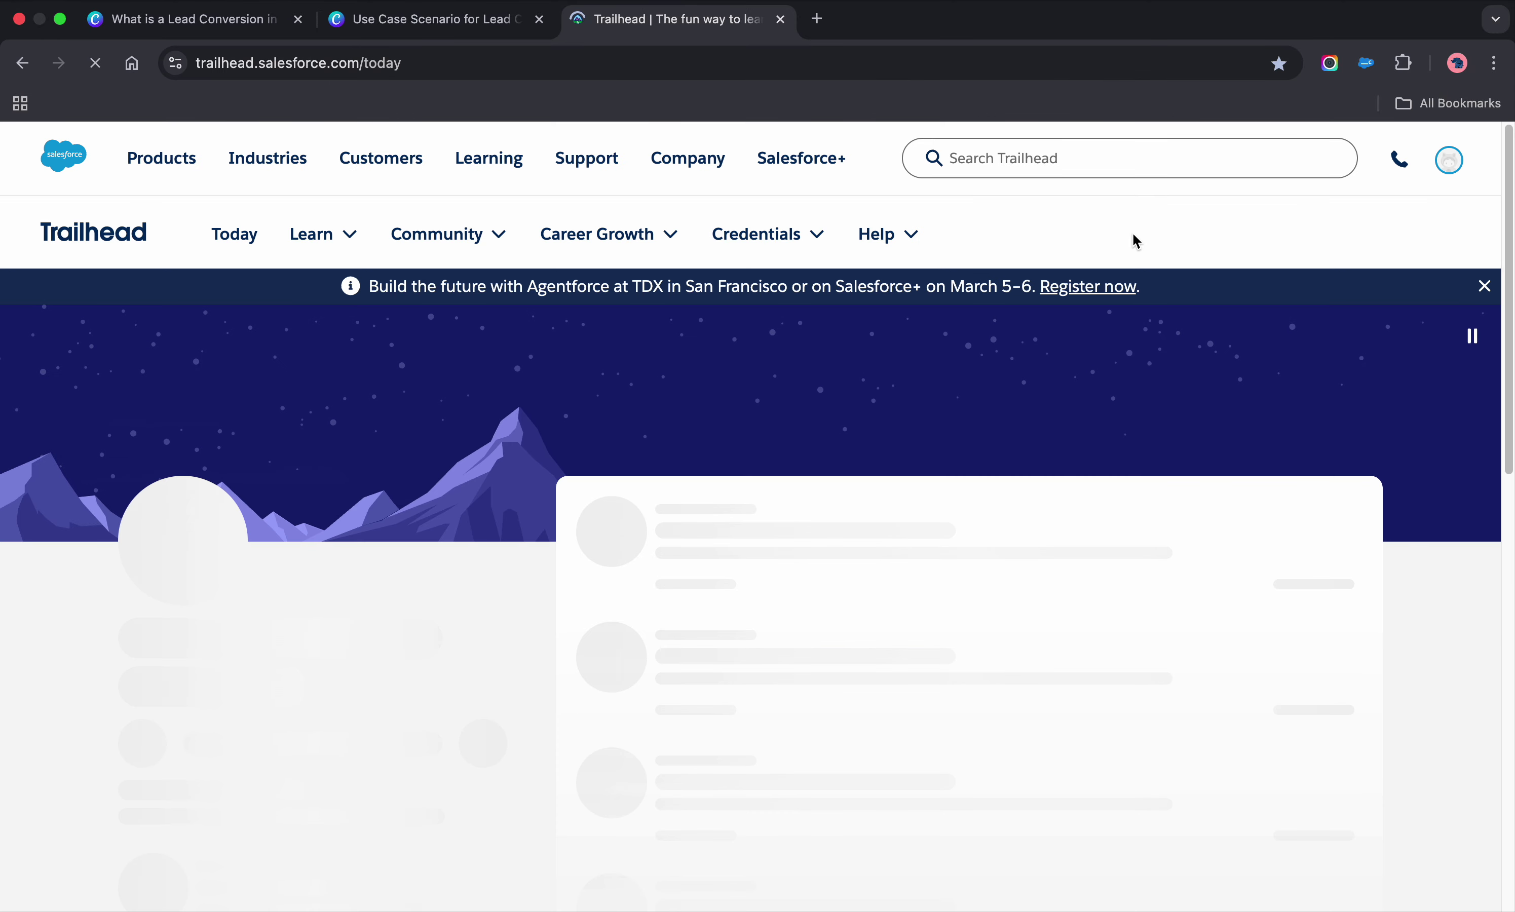
mouse_move(1452, 174)
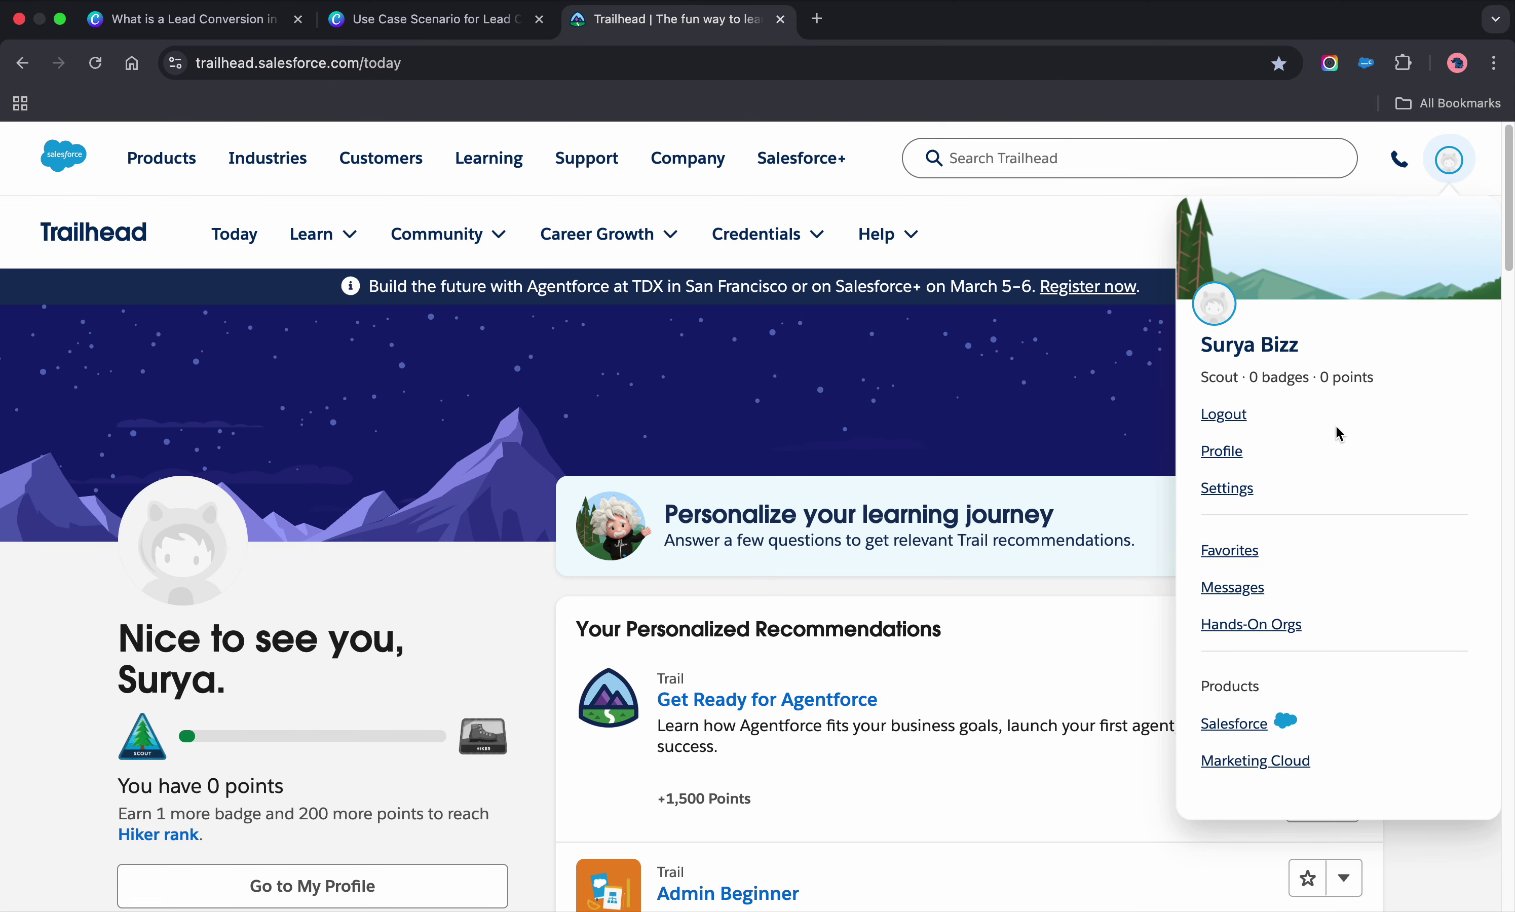
left_click(1258, 627)
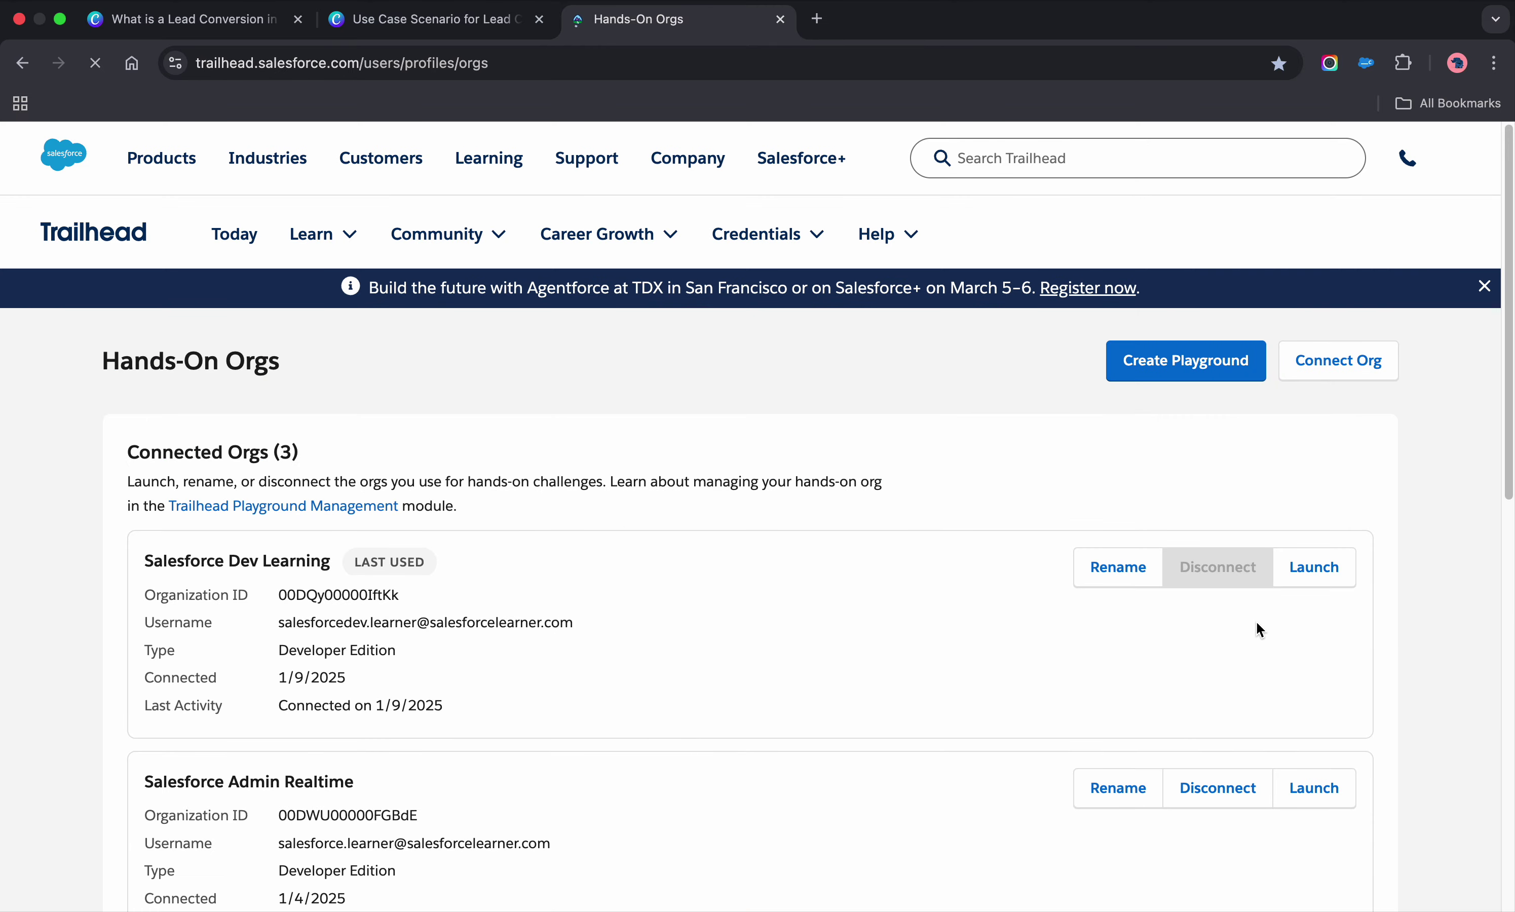
scroll(1342, 560, "down", 2)
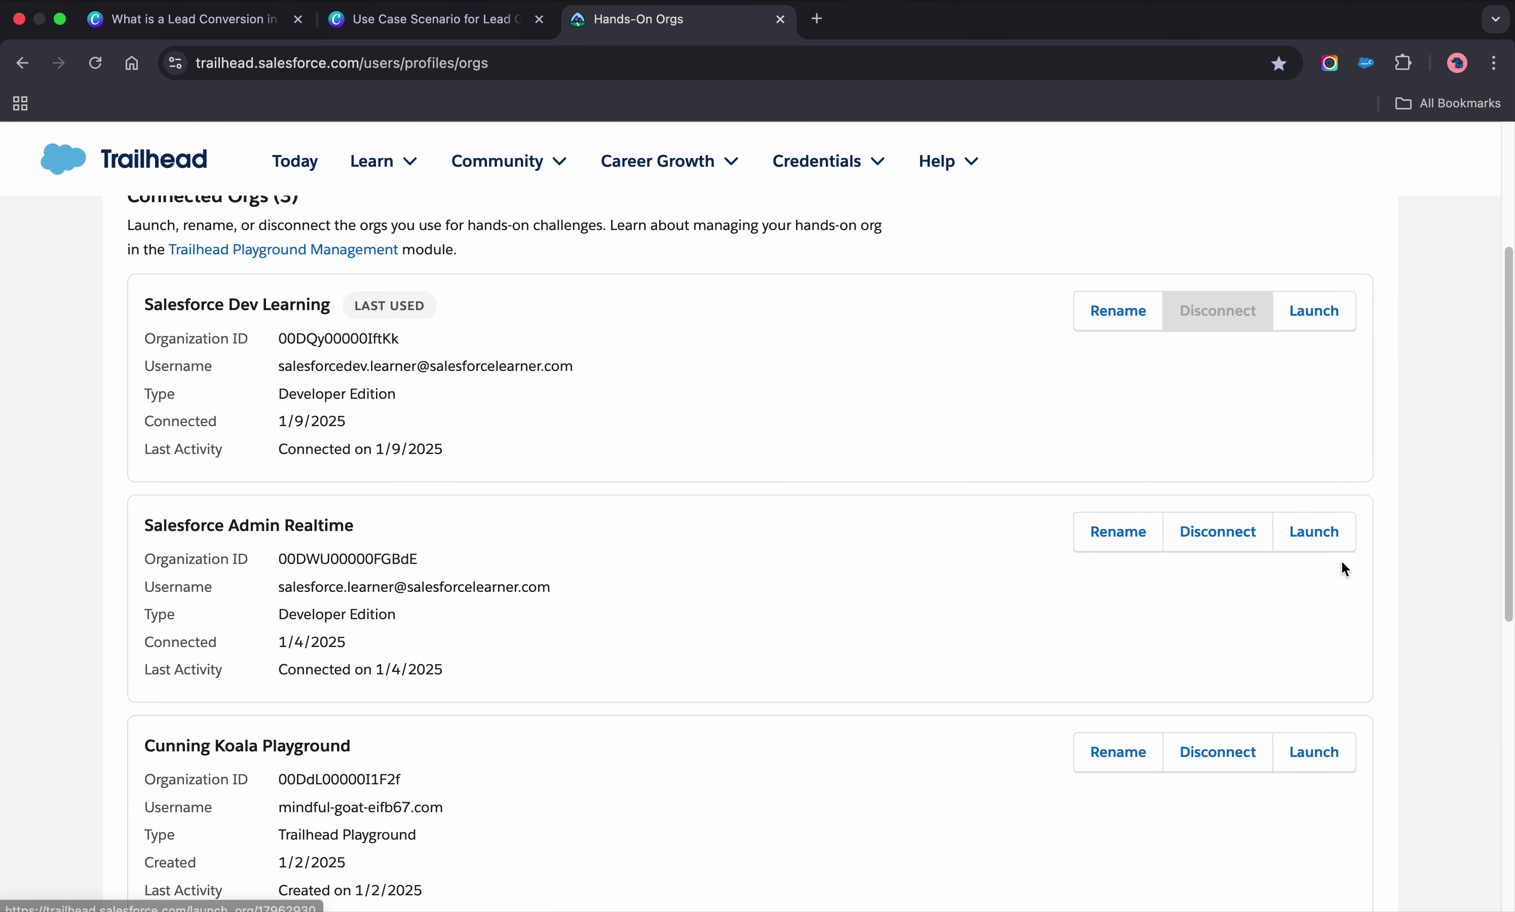
left_click(1310, 537)
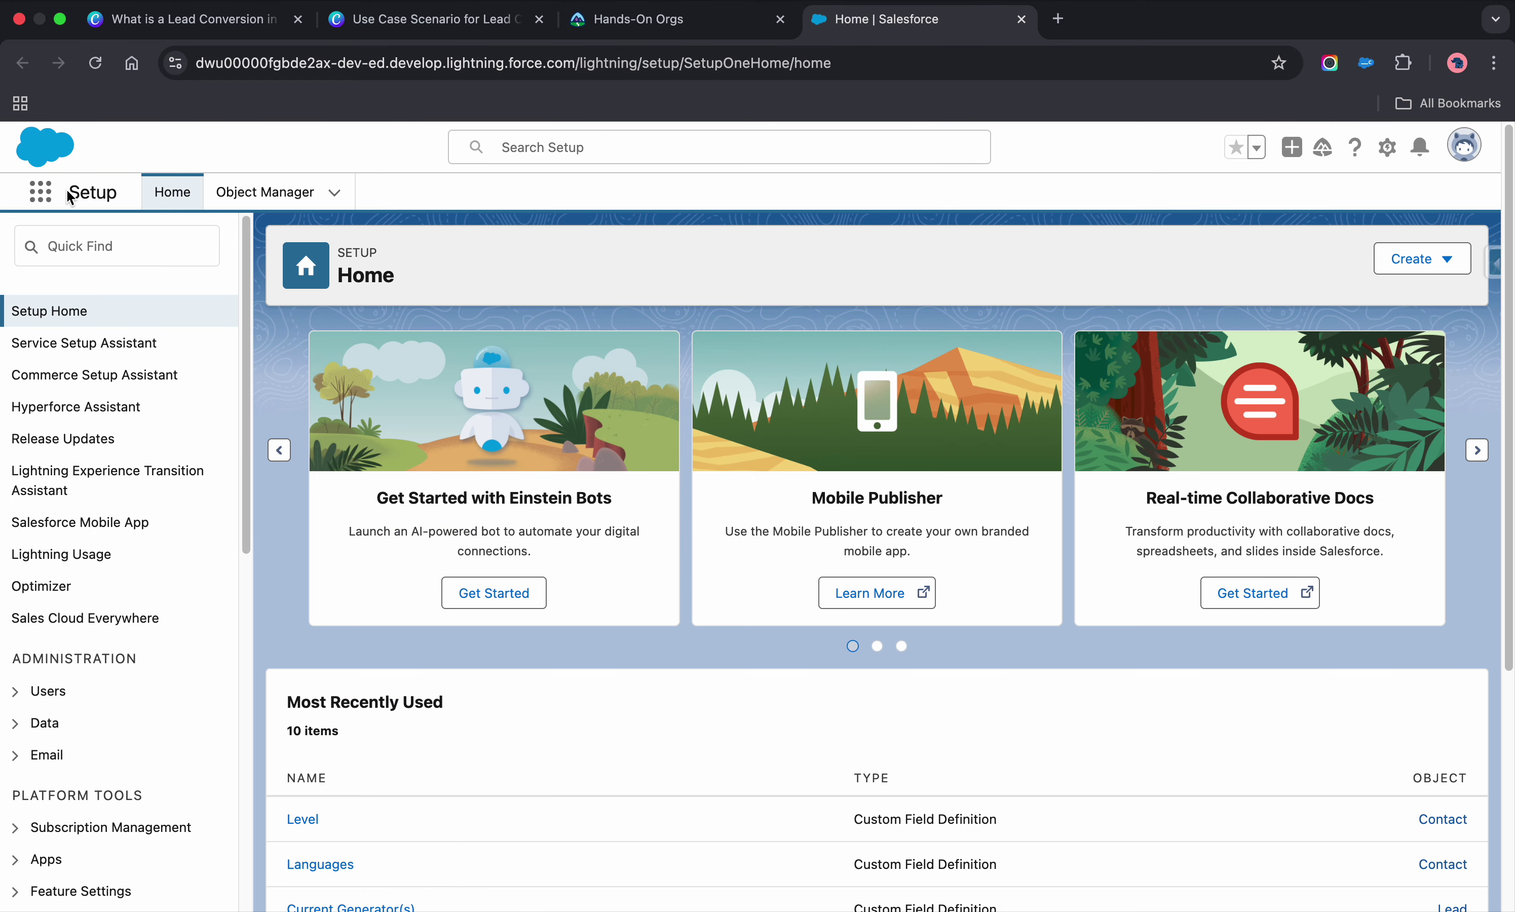
Step: Find "leads" among the org's apps and items and open the Leads list
left_click(40, 194)
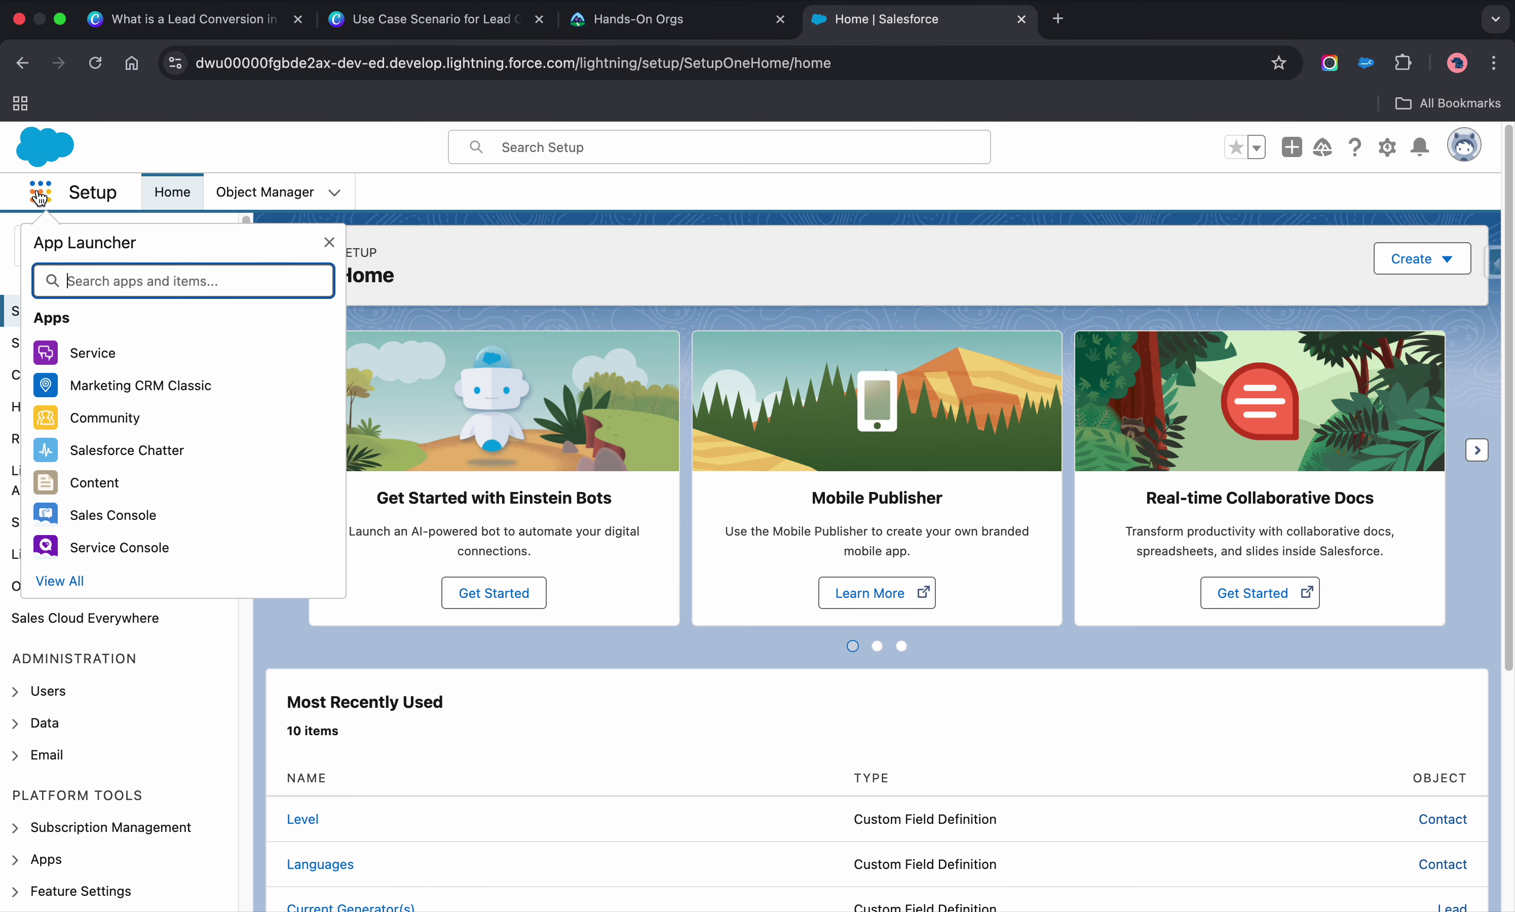
type("leads")
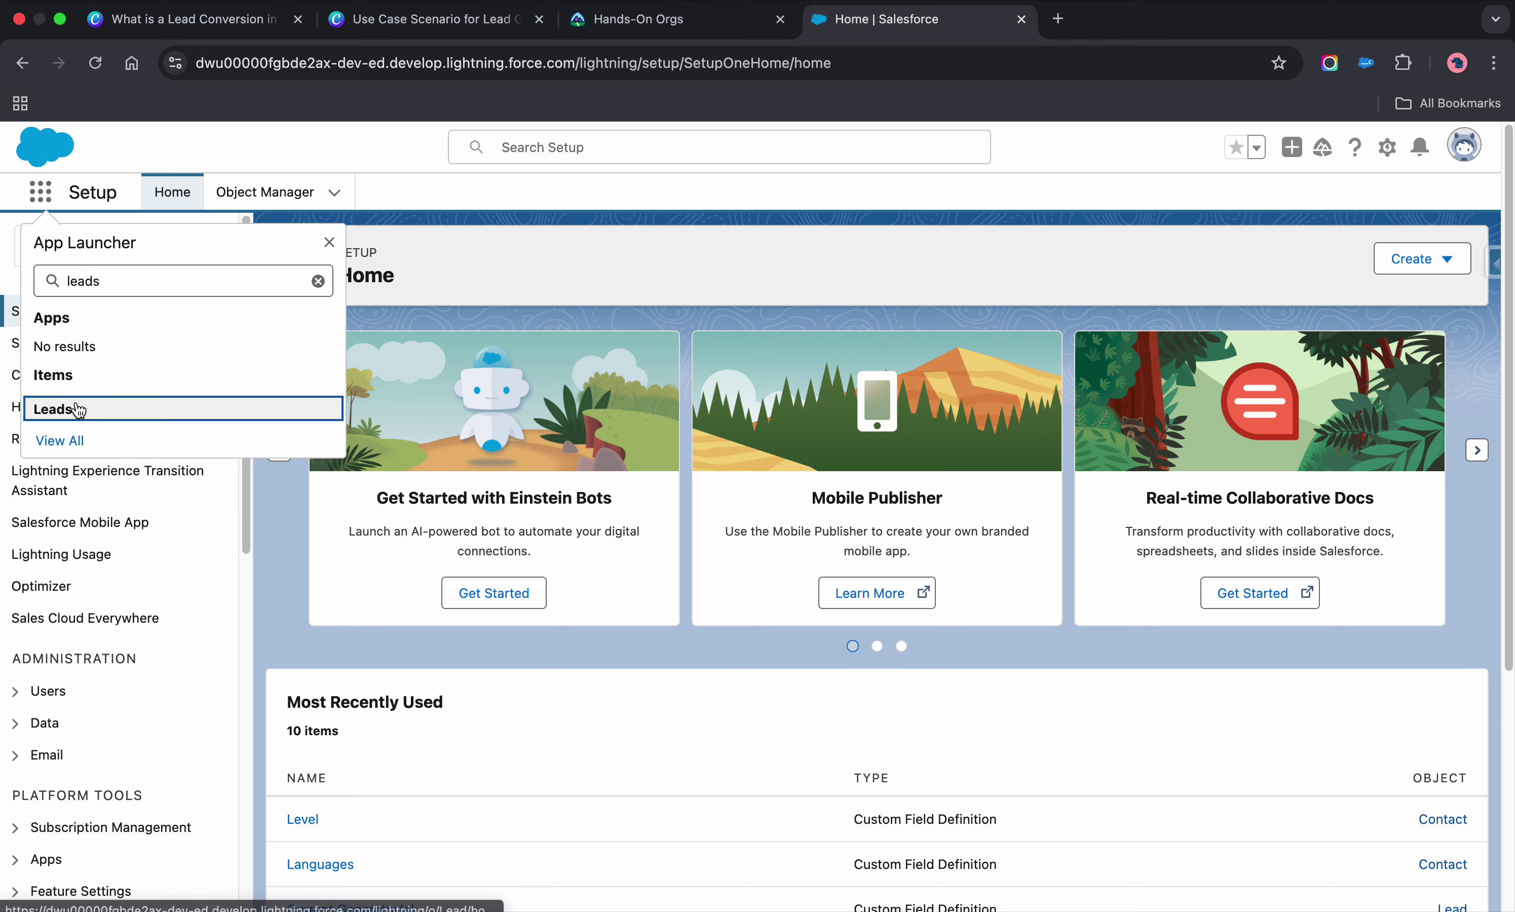
left_click(76, 409)
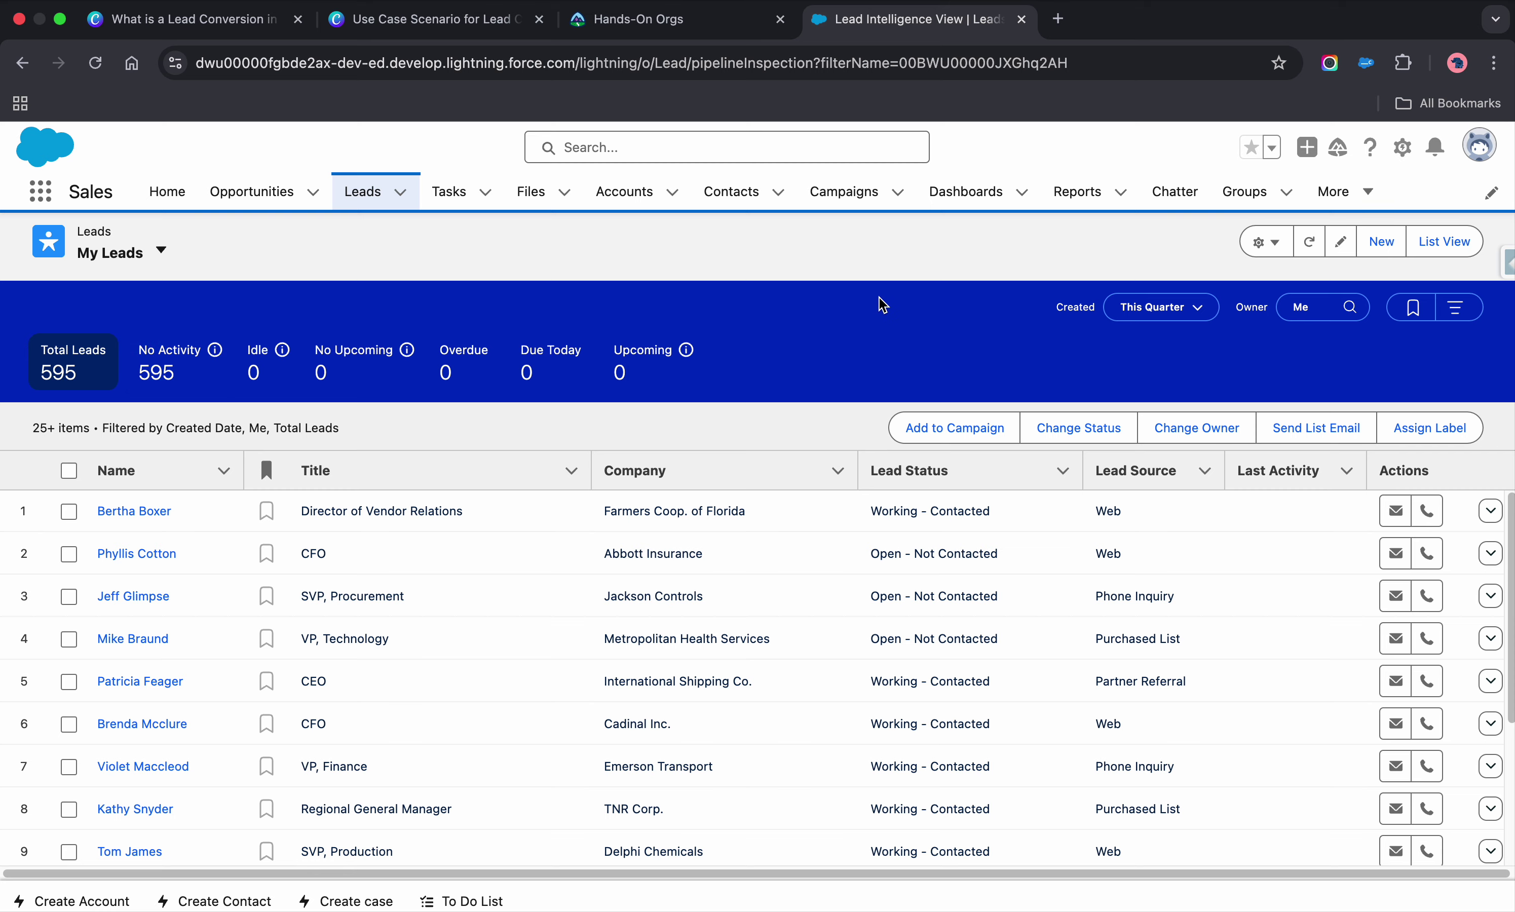
Step: Start a new lead with salutation Mr. and enter the first and last name given in the scenario
left_click(1379, 246)
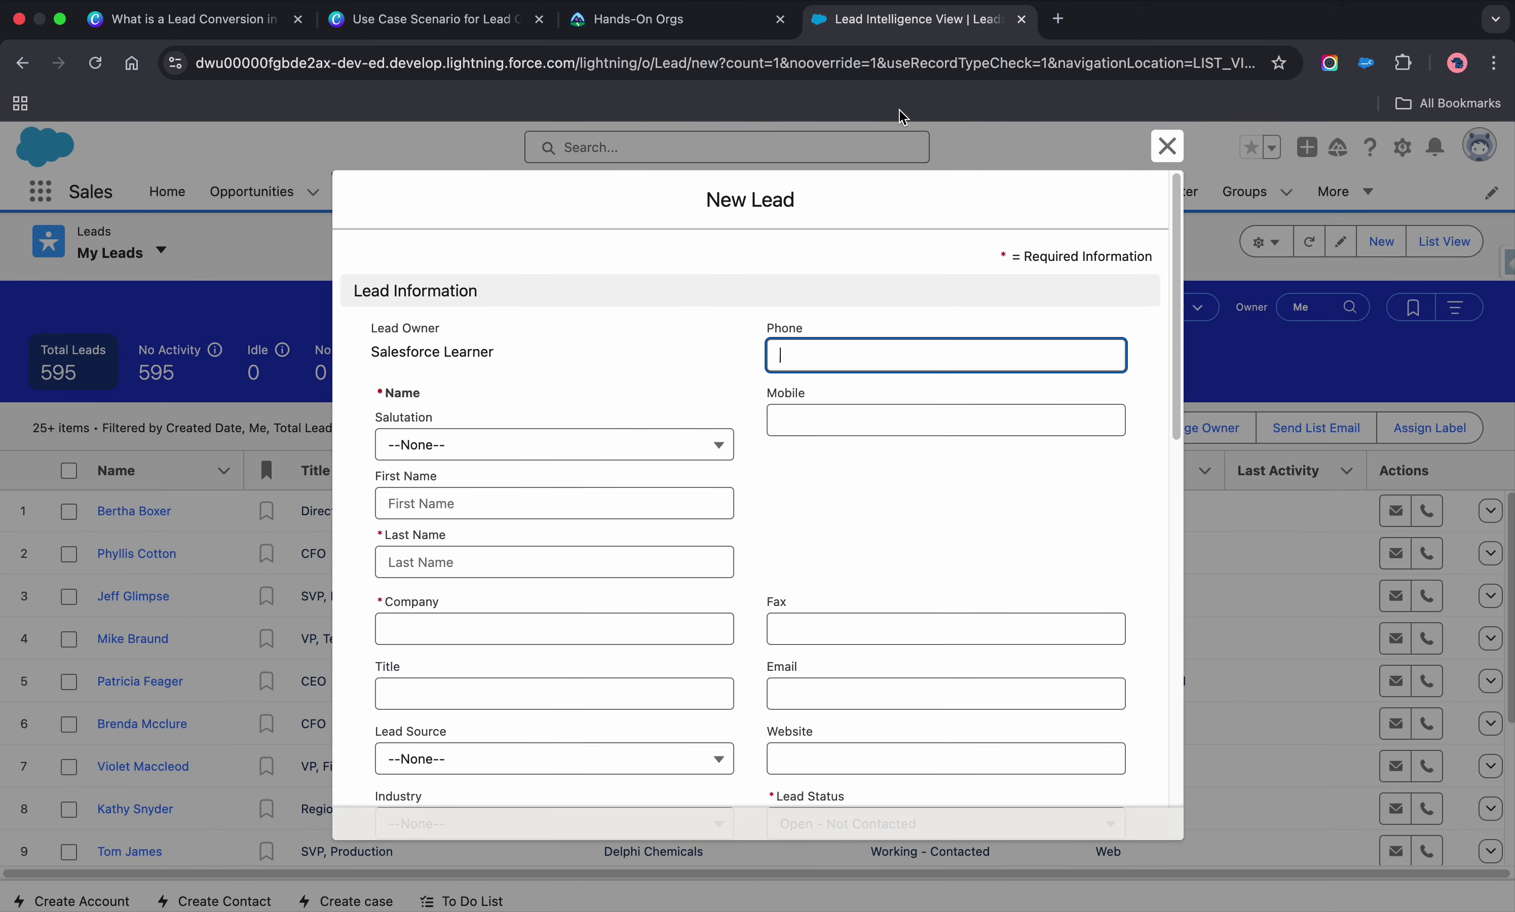
left_click(582, 20)
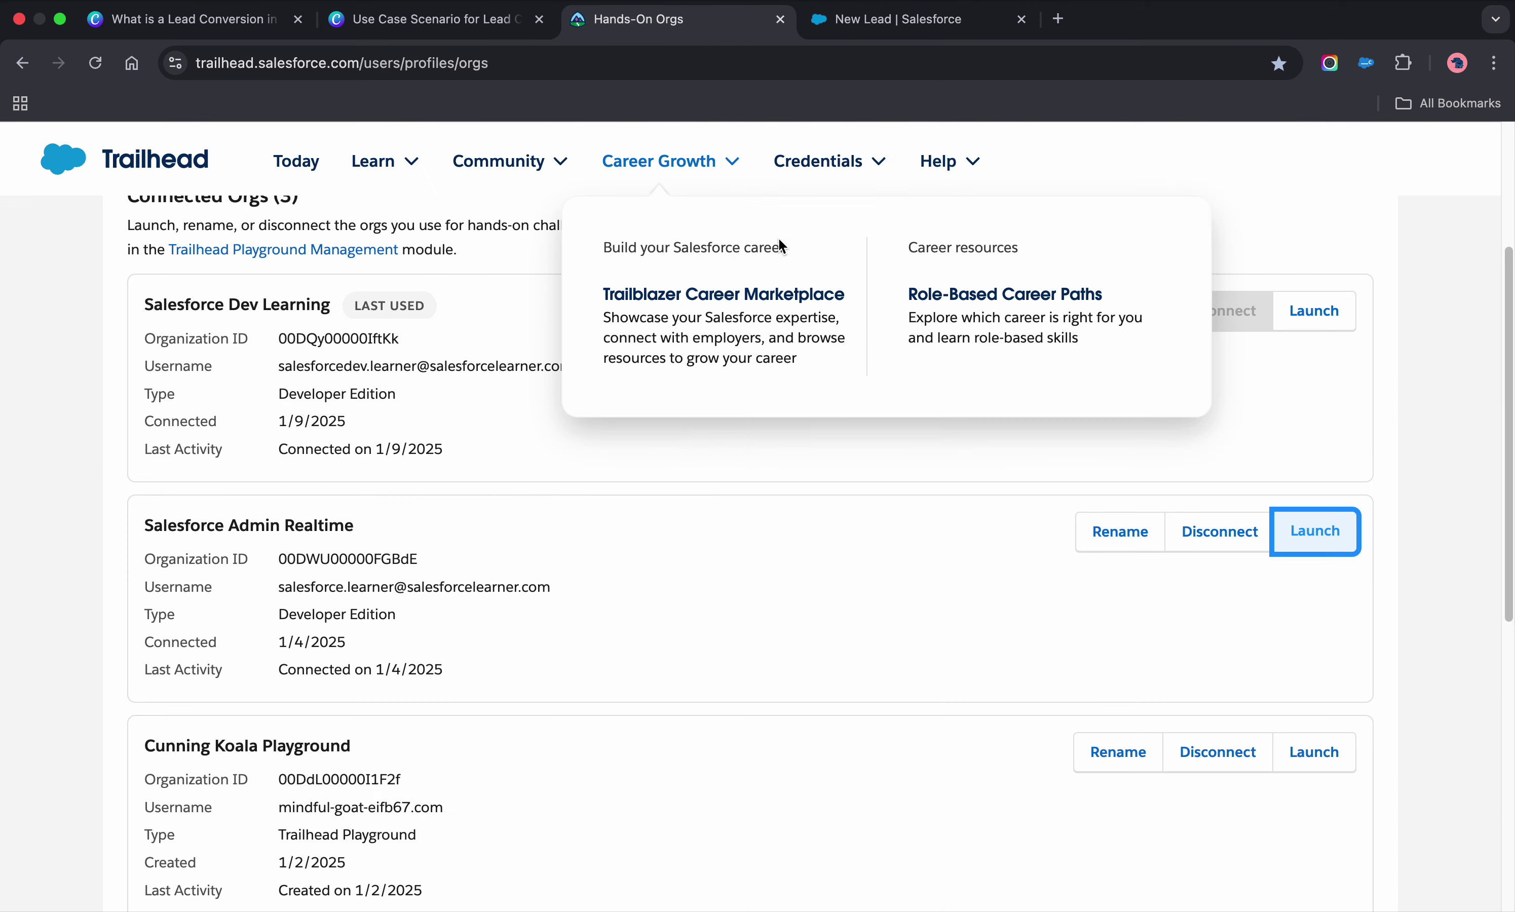
left_click(480, 24)
left_click(914, 24)
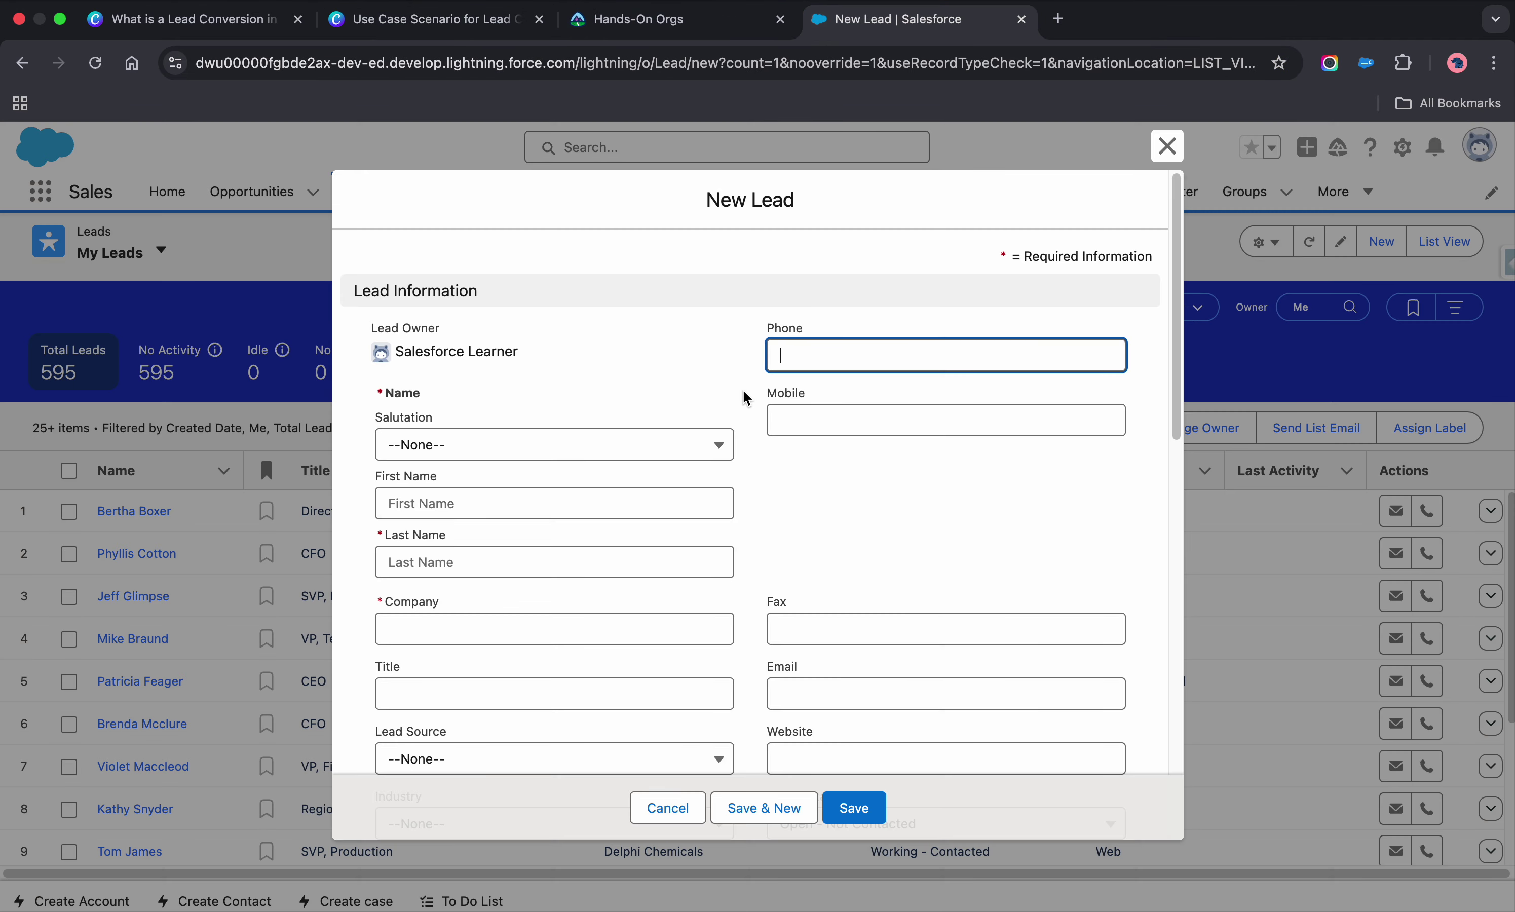
left_click(593, 444)
left_click(497, 521)
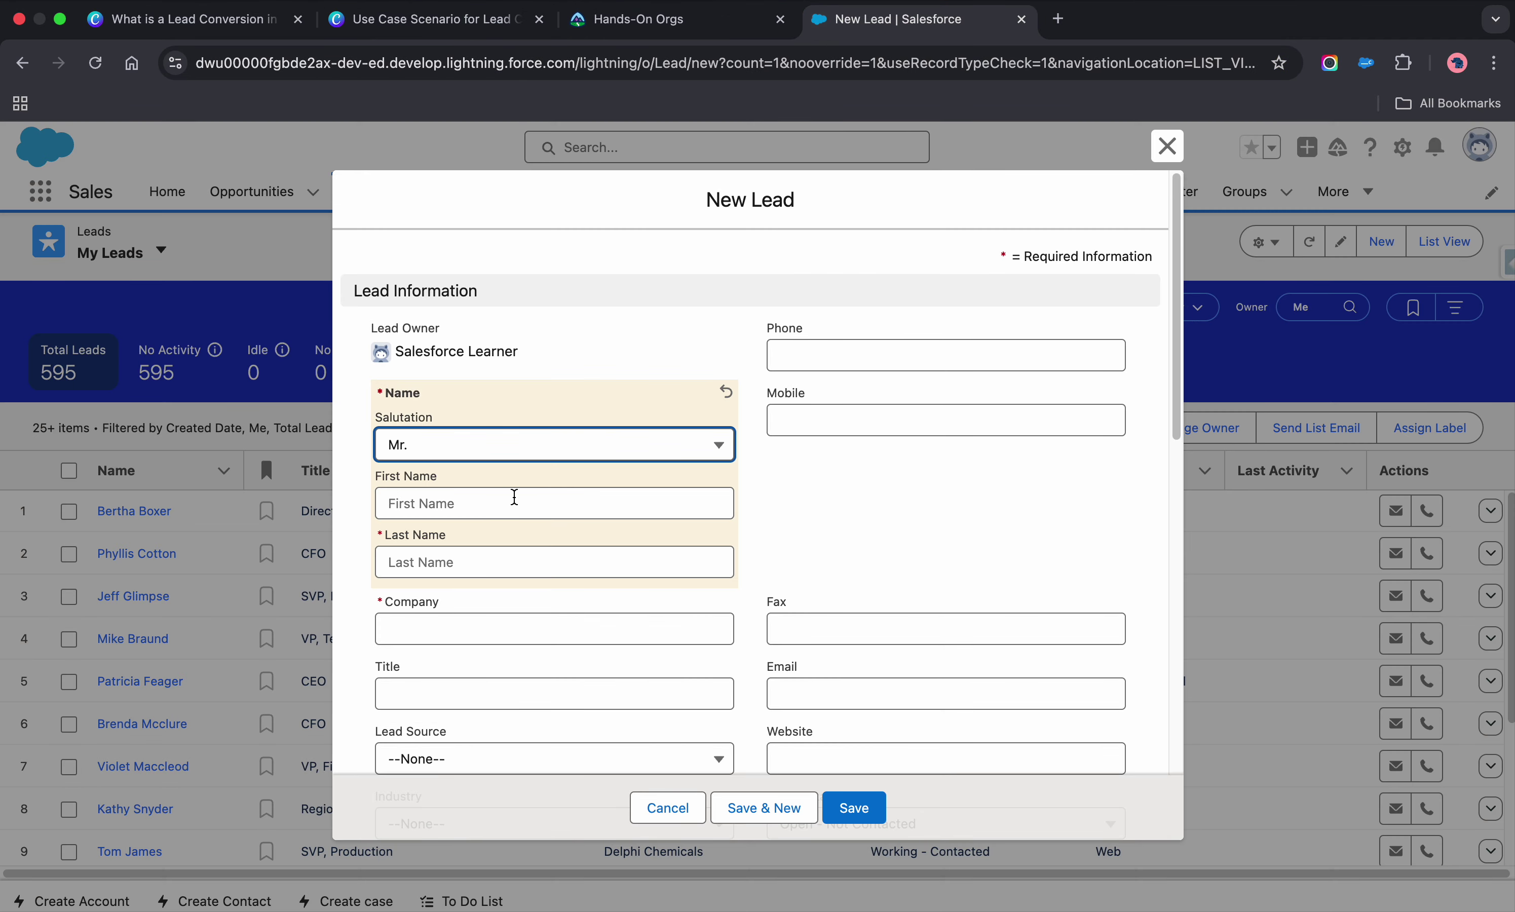
left_click(514, 499)
type("Jane")
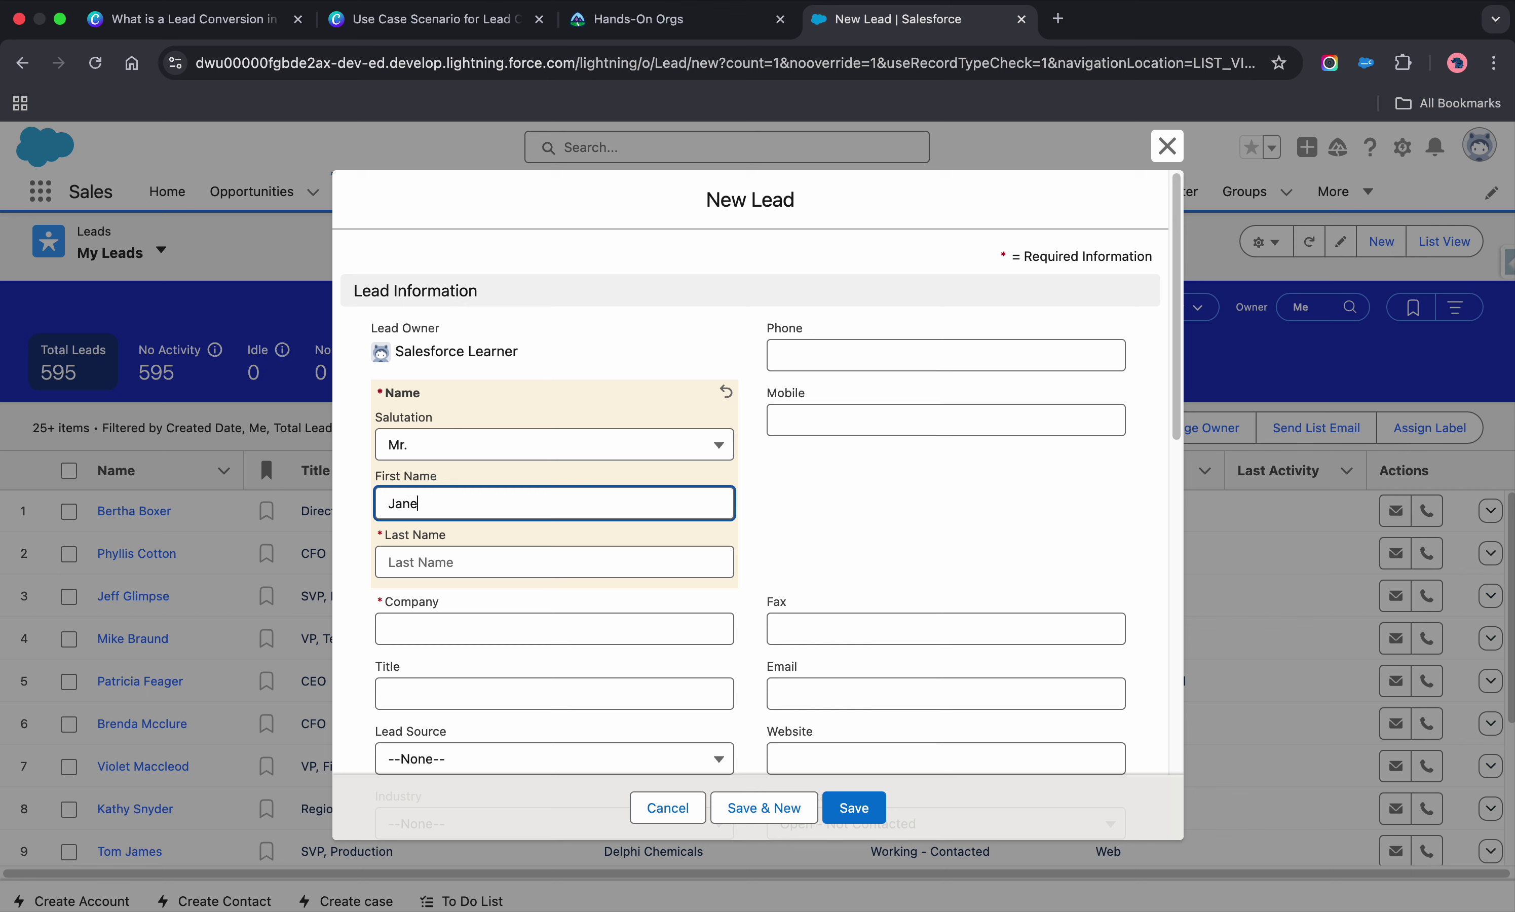
left_click(514, 563)
type("Doe")
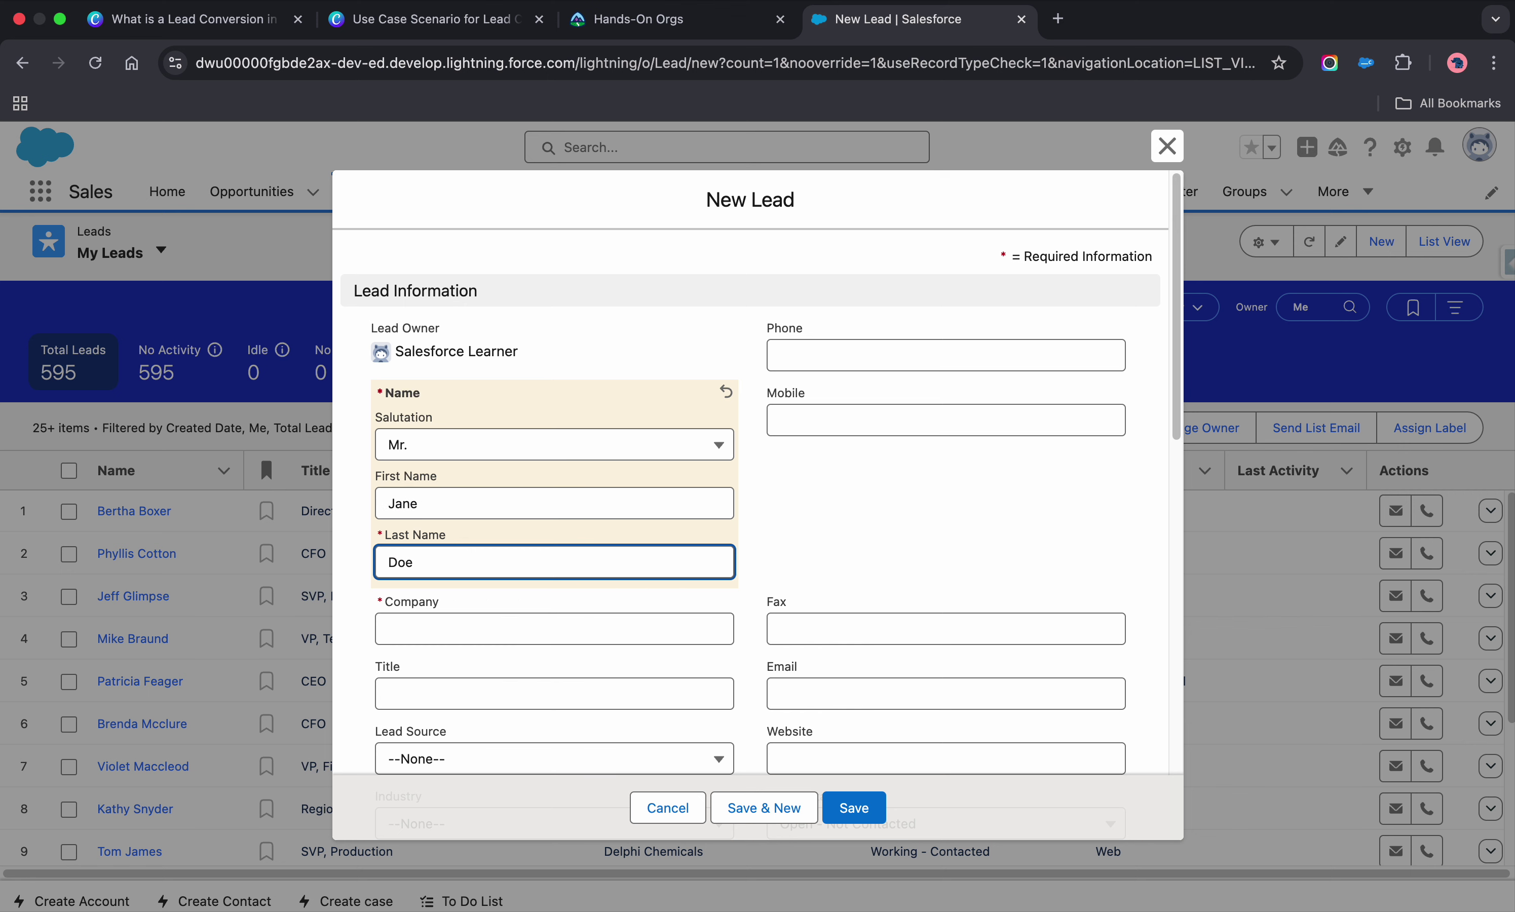
Step: Consult the scenario slide and set the lead's company to "Innovative corp" and title to "IT admin"
left_click(409, 20)
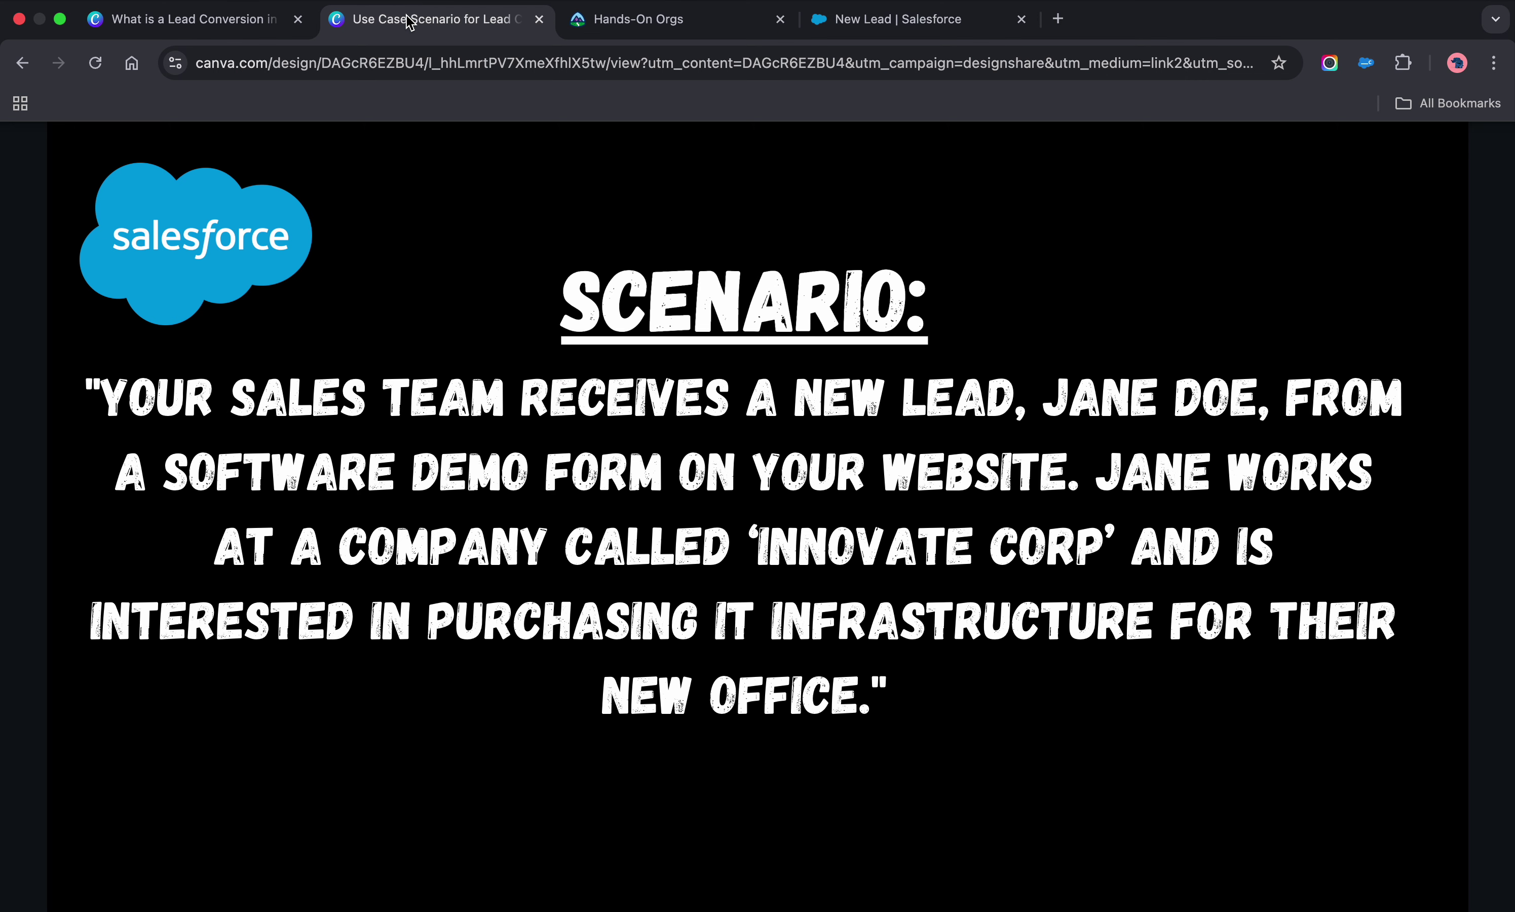
left_click(894, 21)
left_click(511, 625)
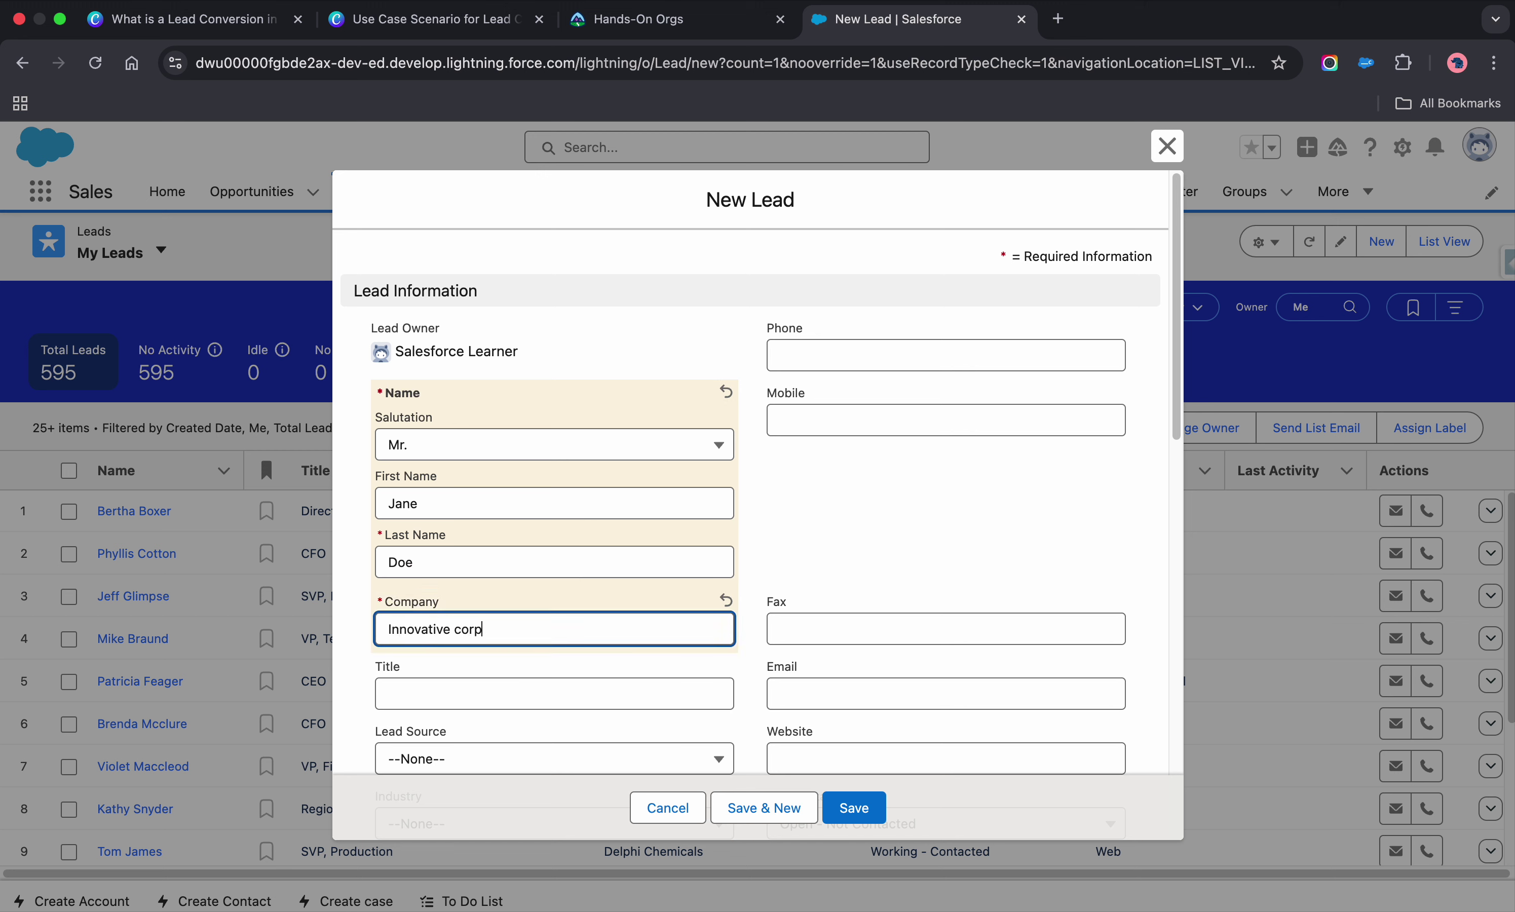
scroll(598, 439, "down", 3)
left_click(470, 499)
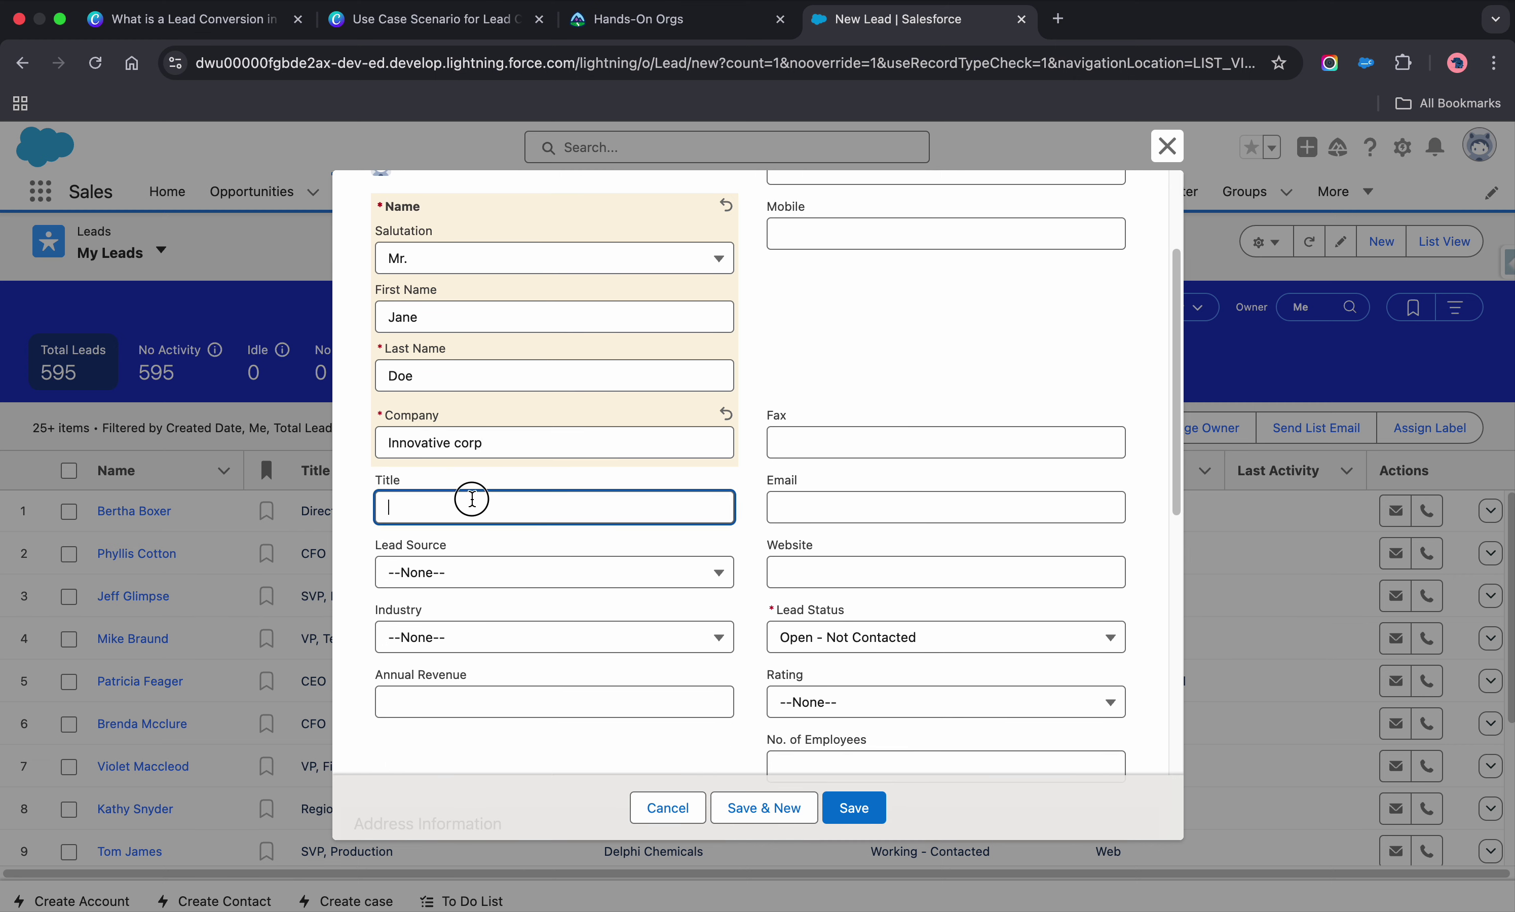
left_click(456, 24)
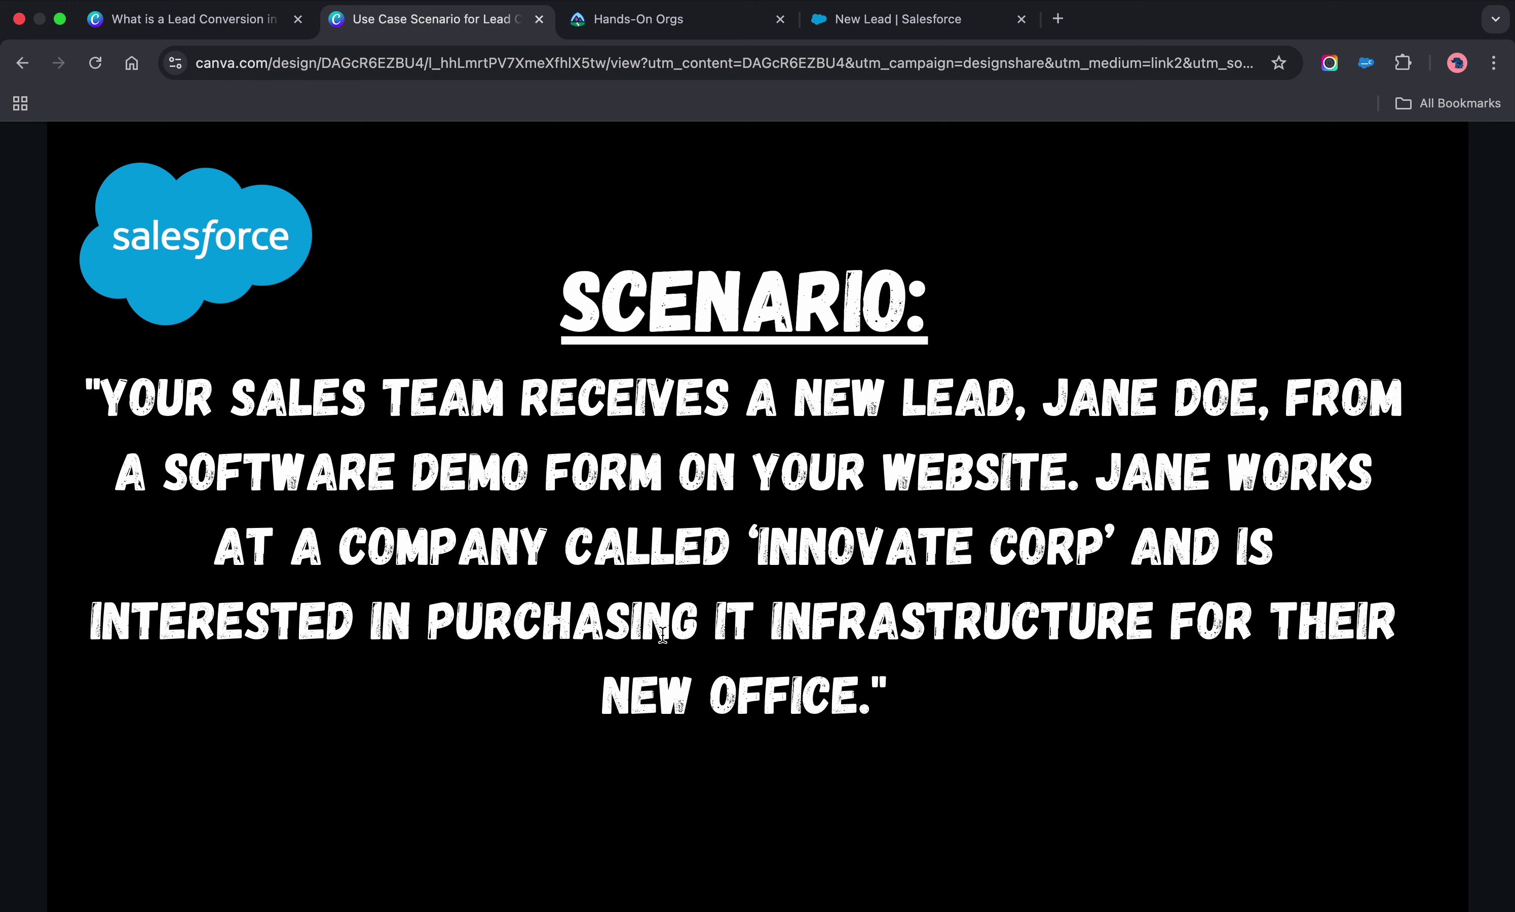
left_click(858, 22)
type("IT admin")
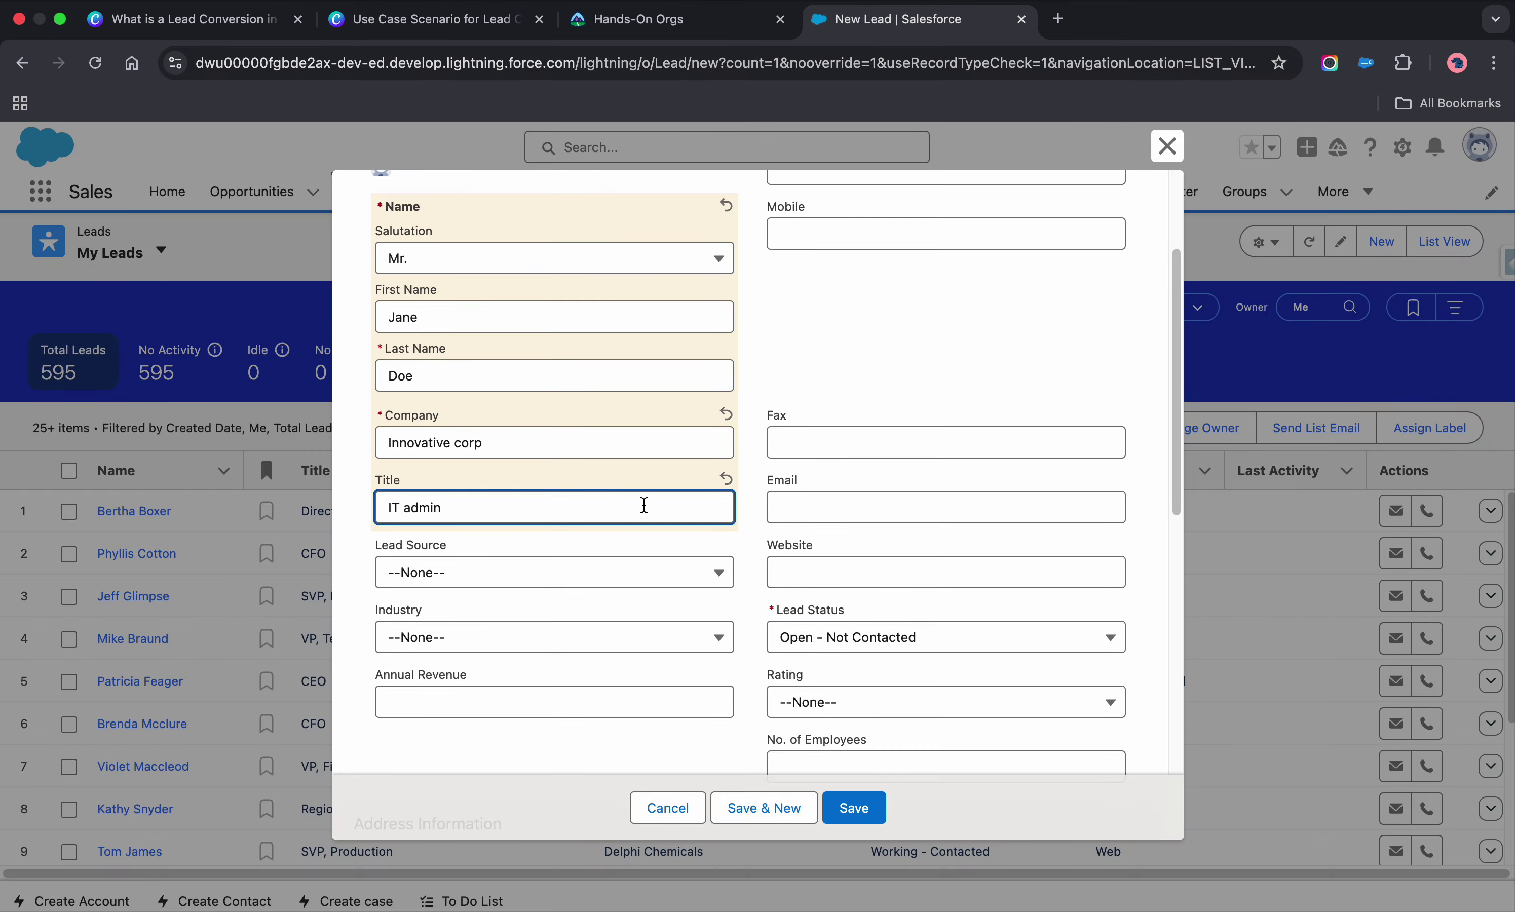
Step: Check the Lead Status options without changing them, and set the lead's Product Interest to GC1000 series
scroll(714, 520, "down", 5)
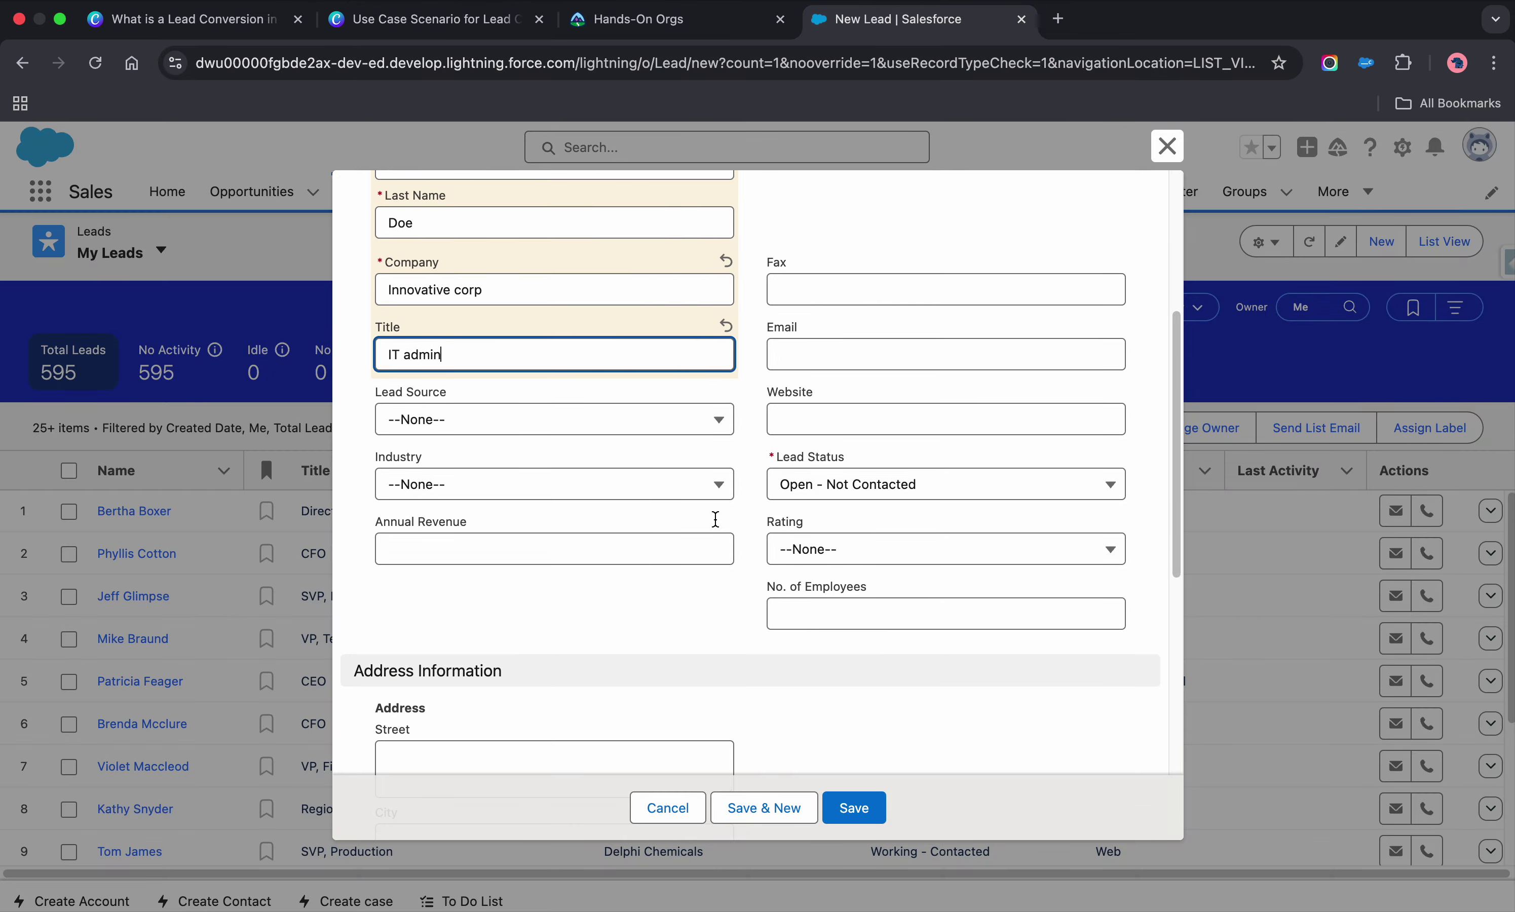
left_click(956, 401)
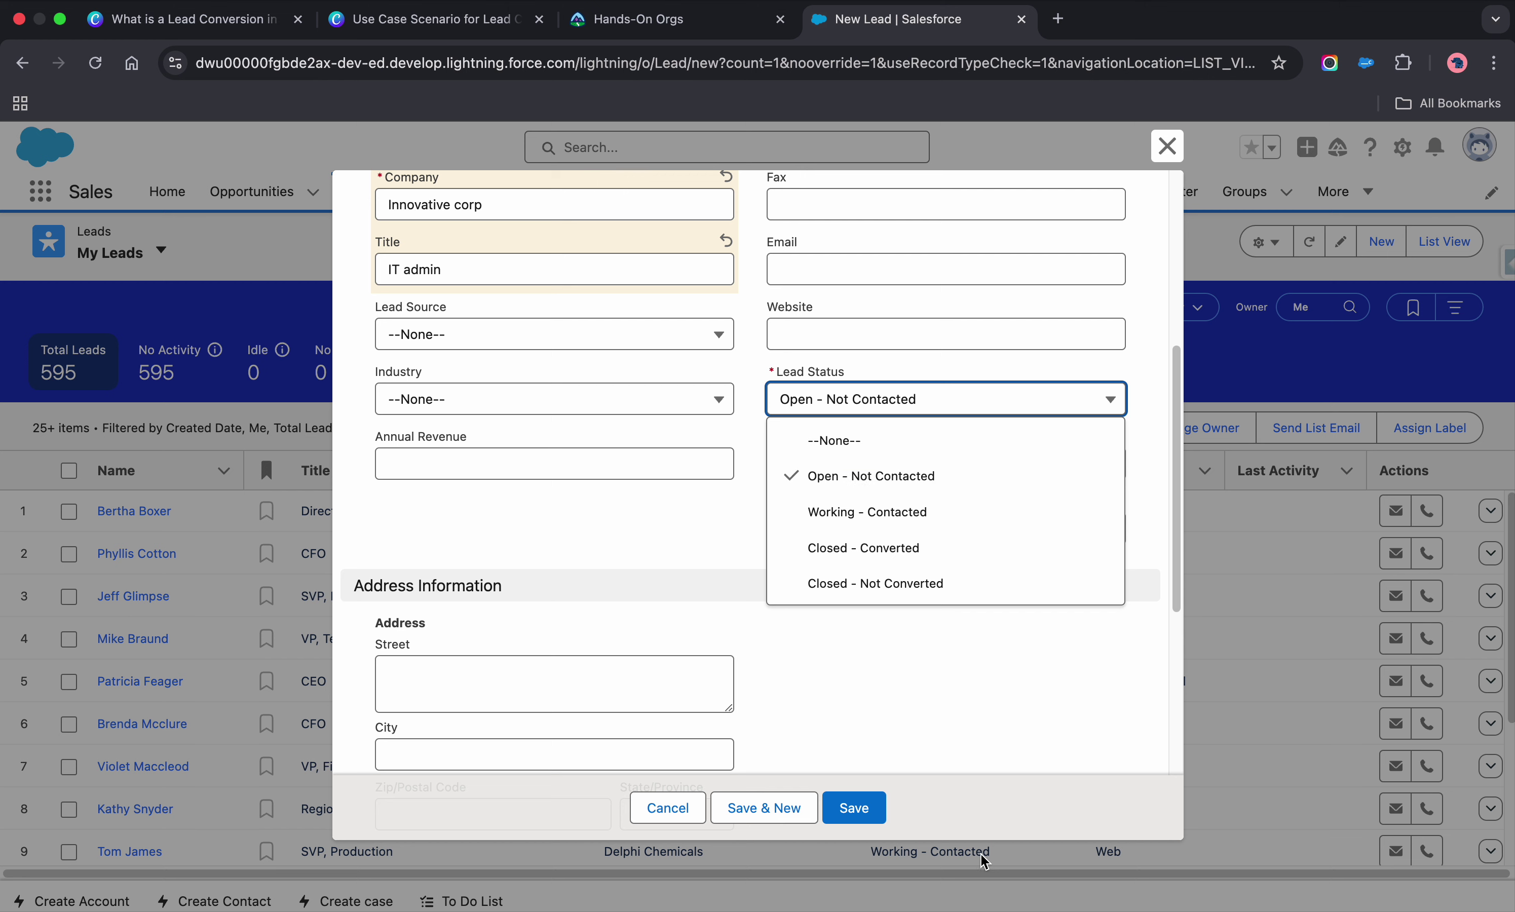
left_click(965, 751)
scroll(578, 664, "down", 11)
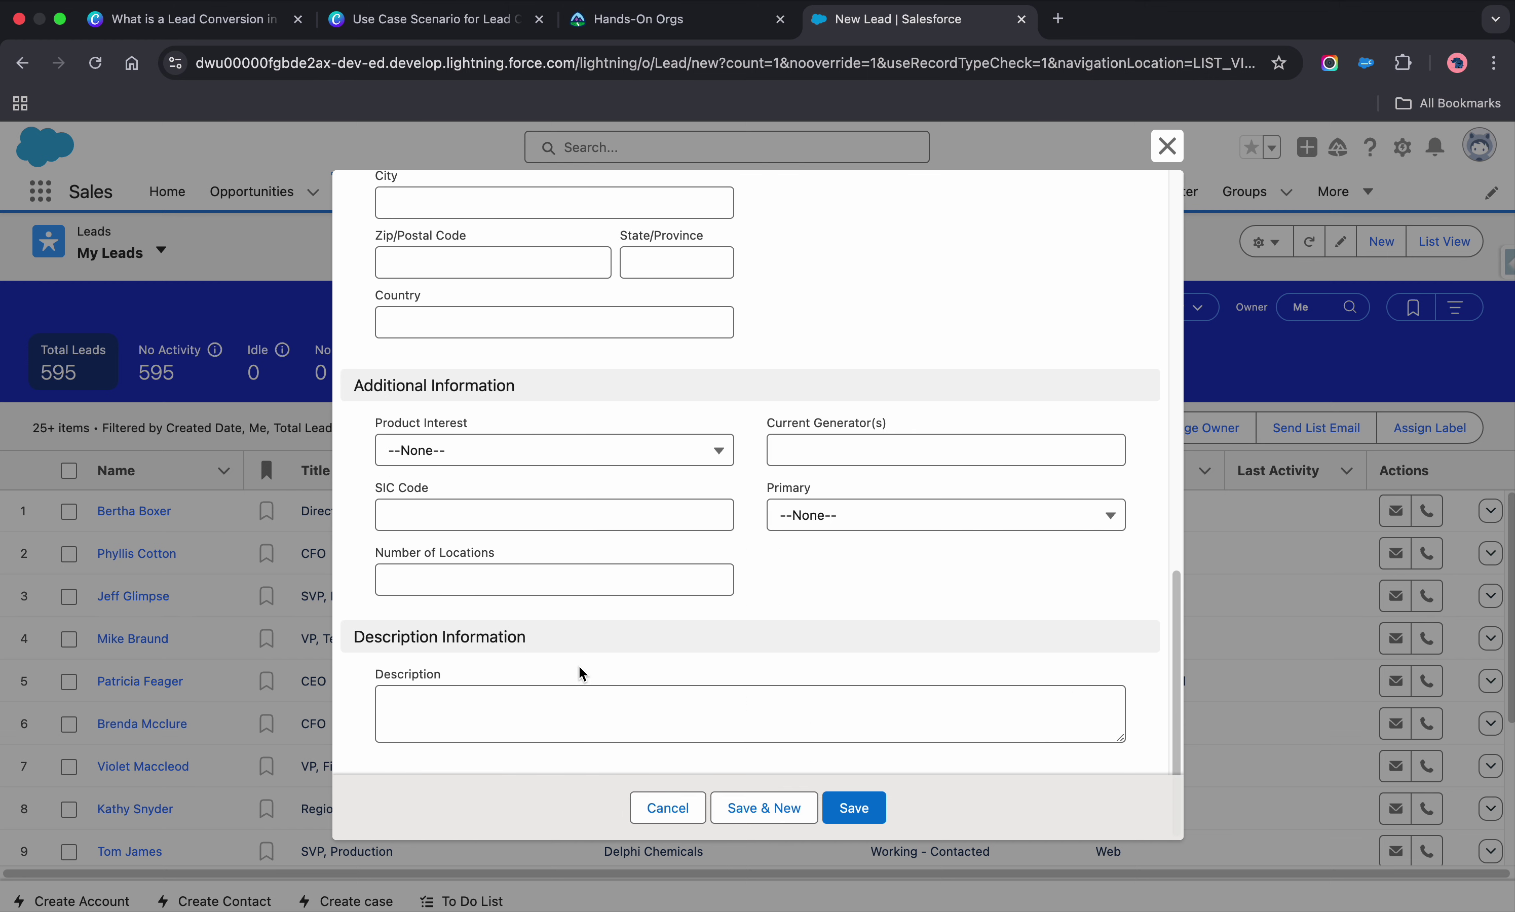
scroll(581, 673, "up", 1)
left_click(636, 517)
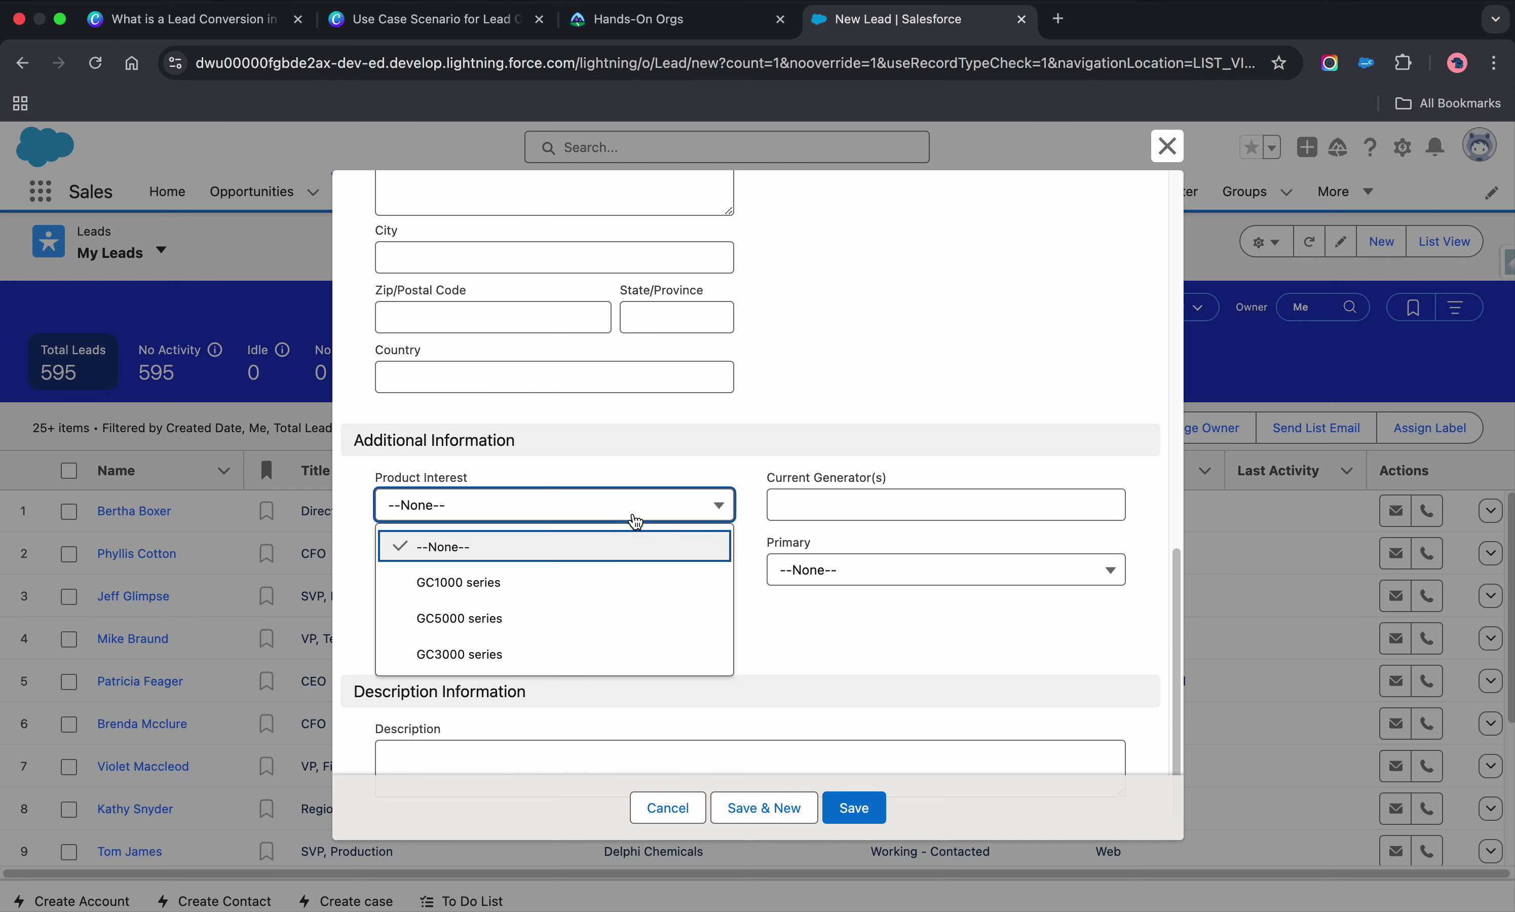
left_click(869, 629)
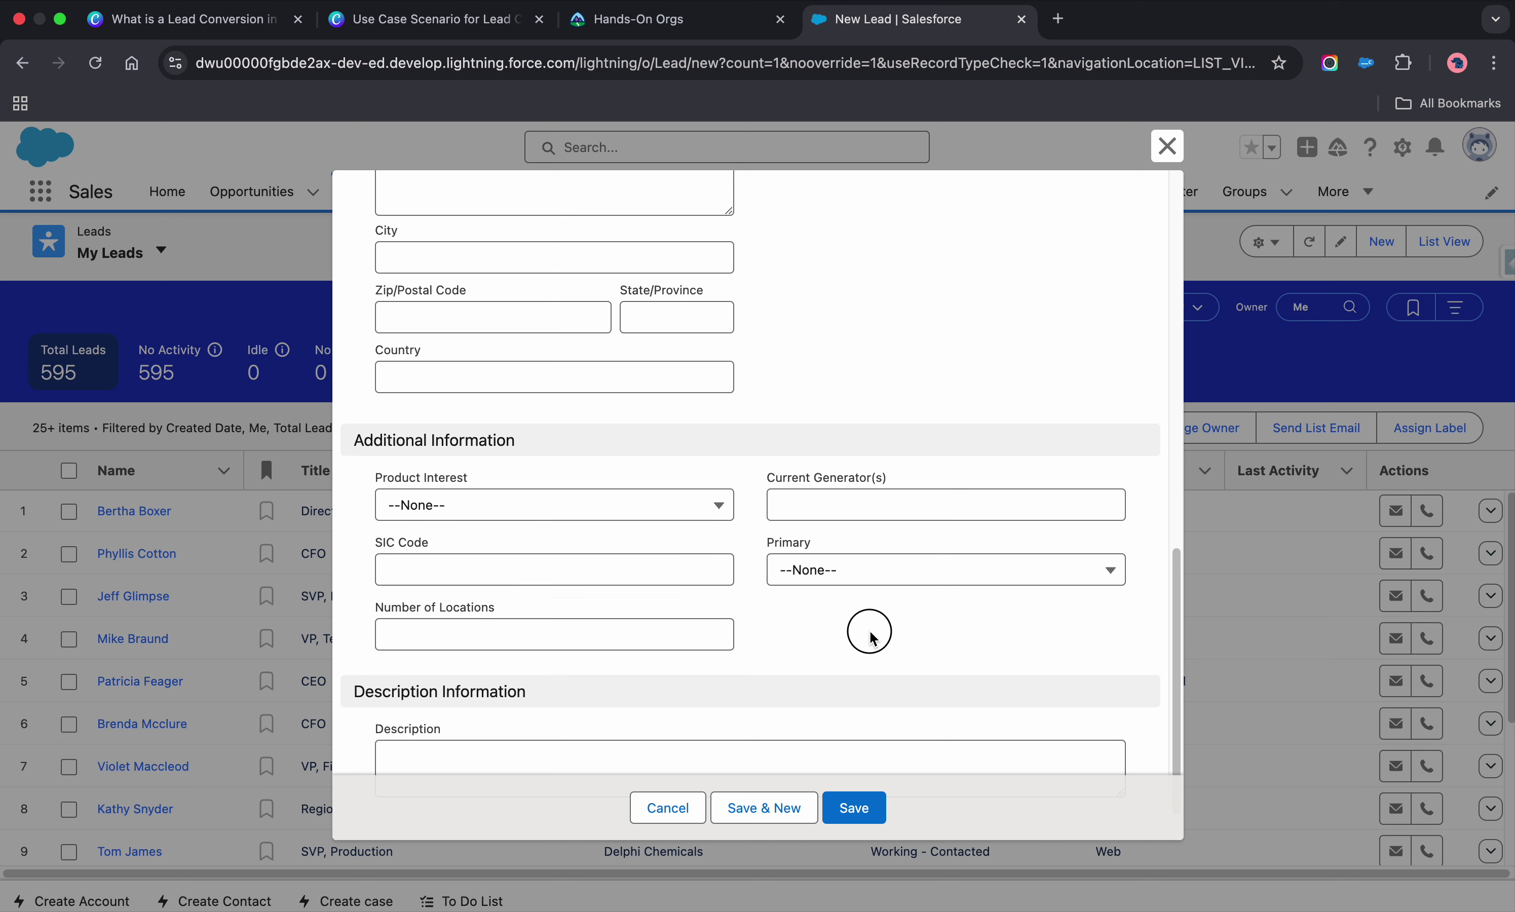
left_click(632, 522)
left_click(523, 583)
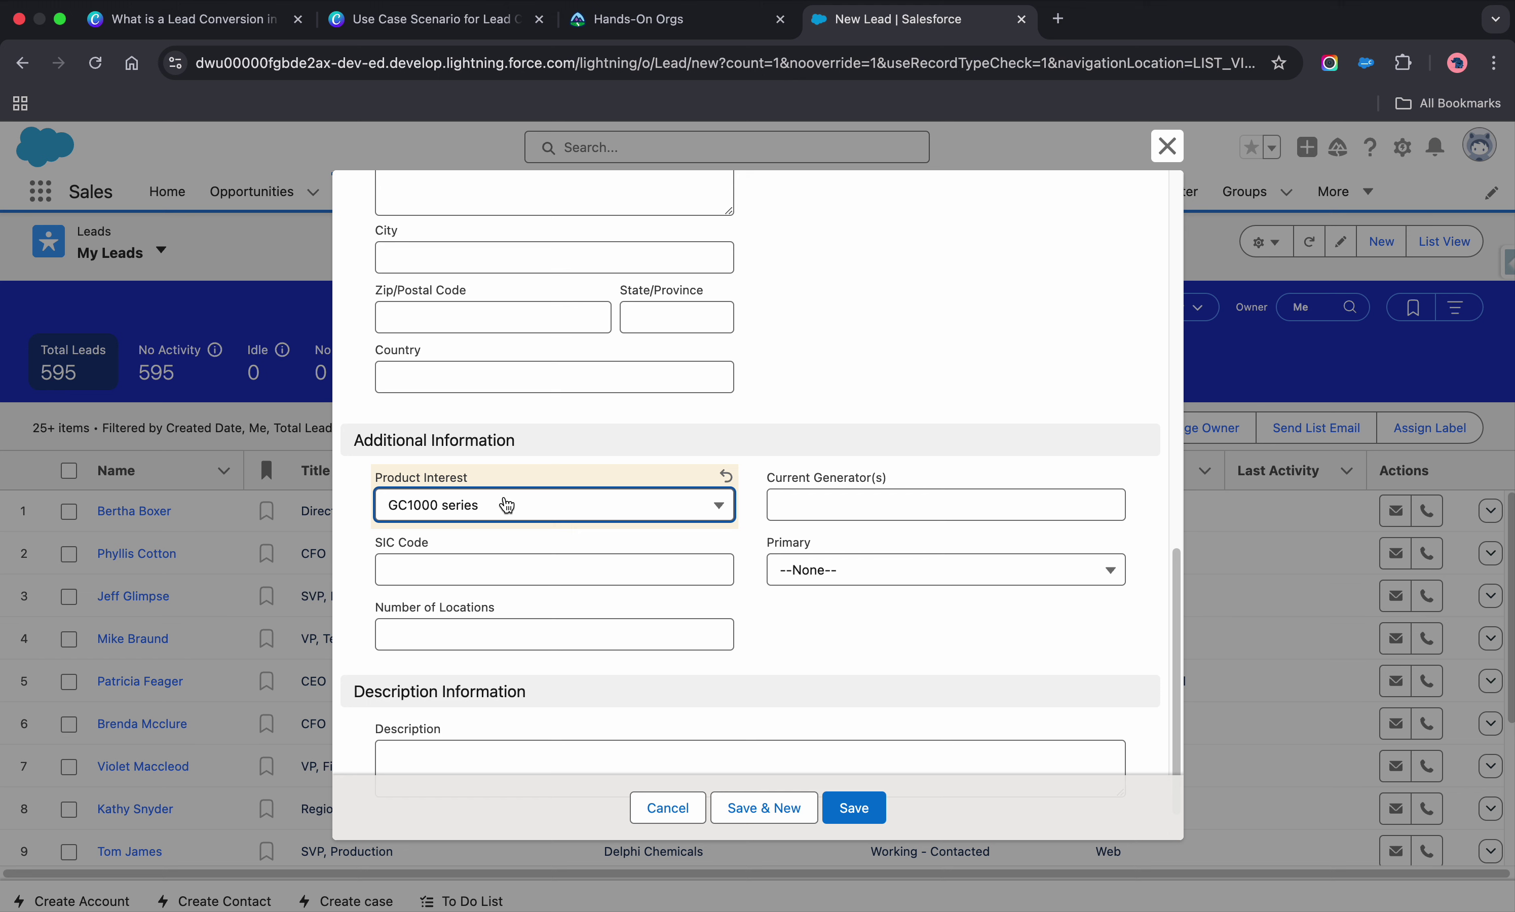
Step: Enter "test example" as the lead's description and save the new lead
scroll(616, 570, "down", 2)
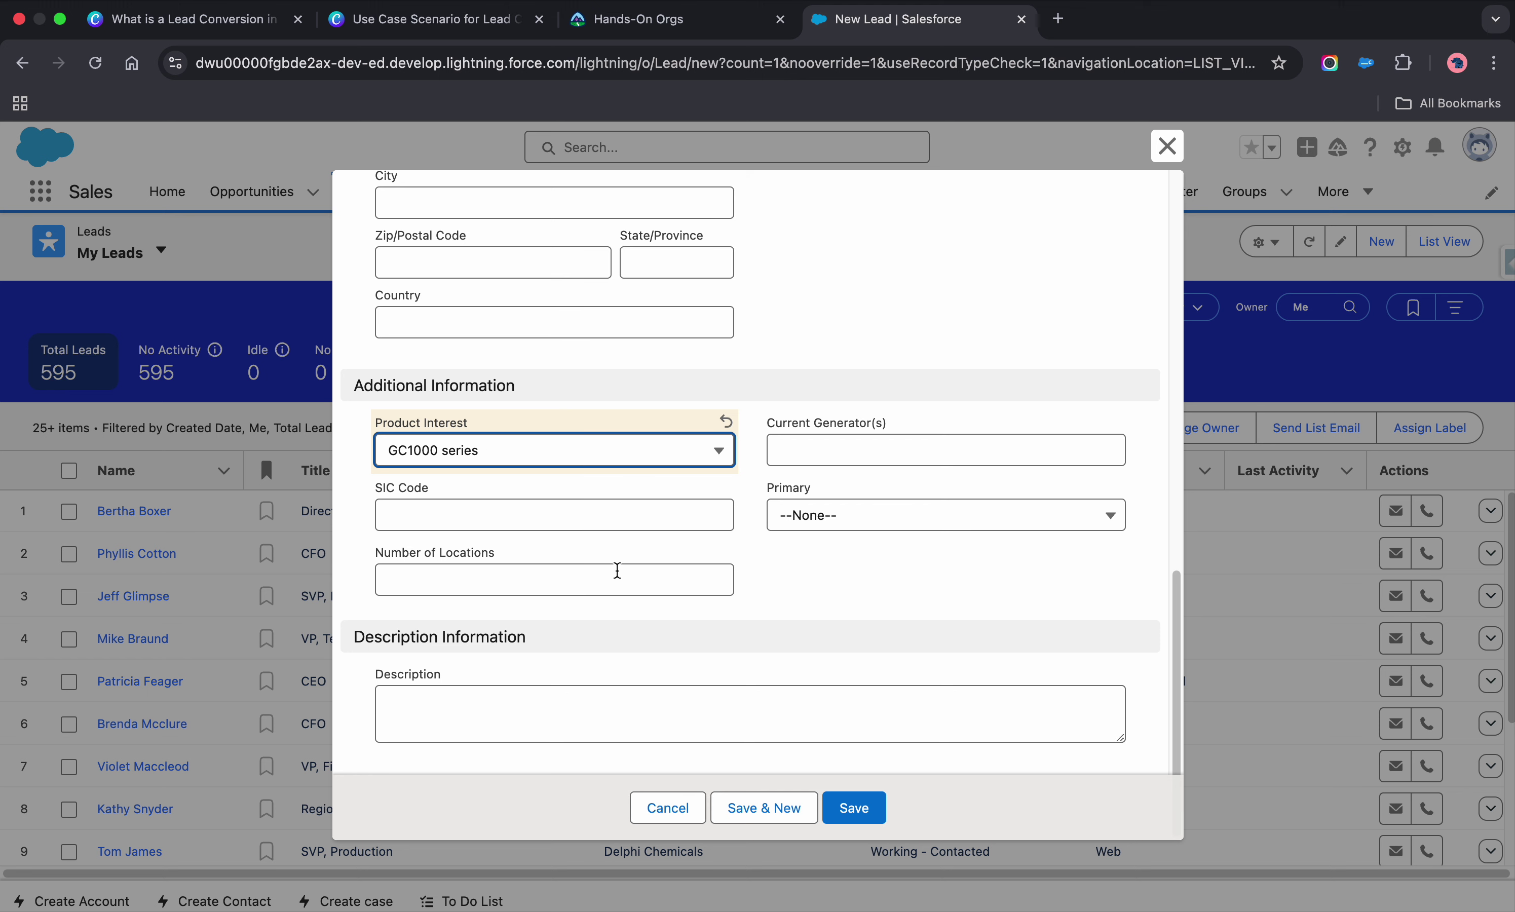
scroll(784, 582, "up", 5)
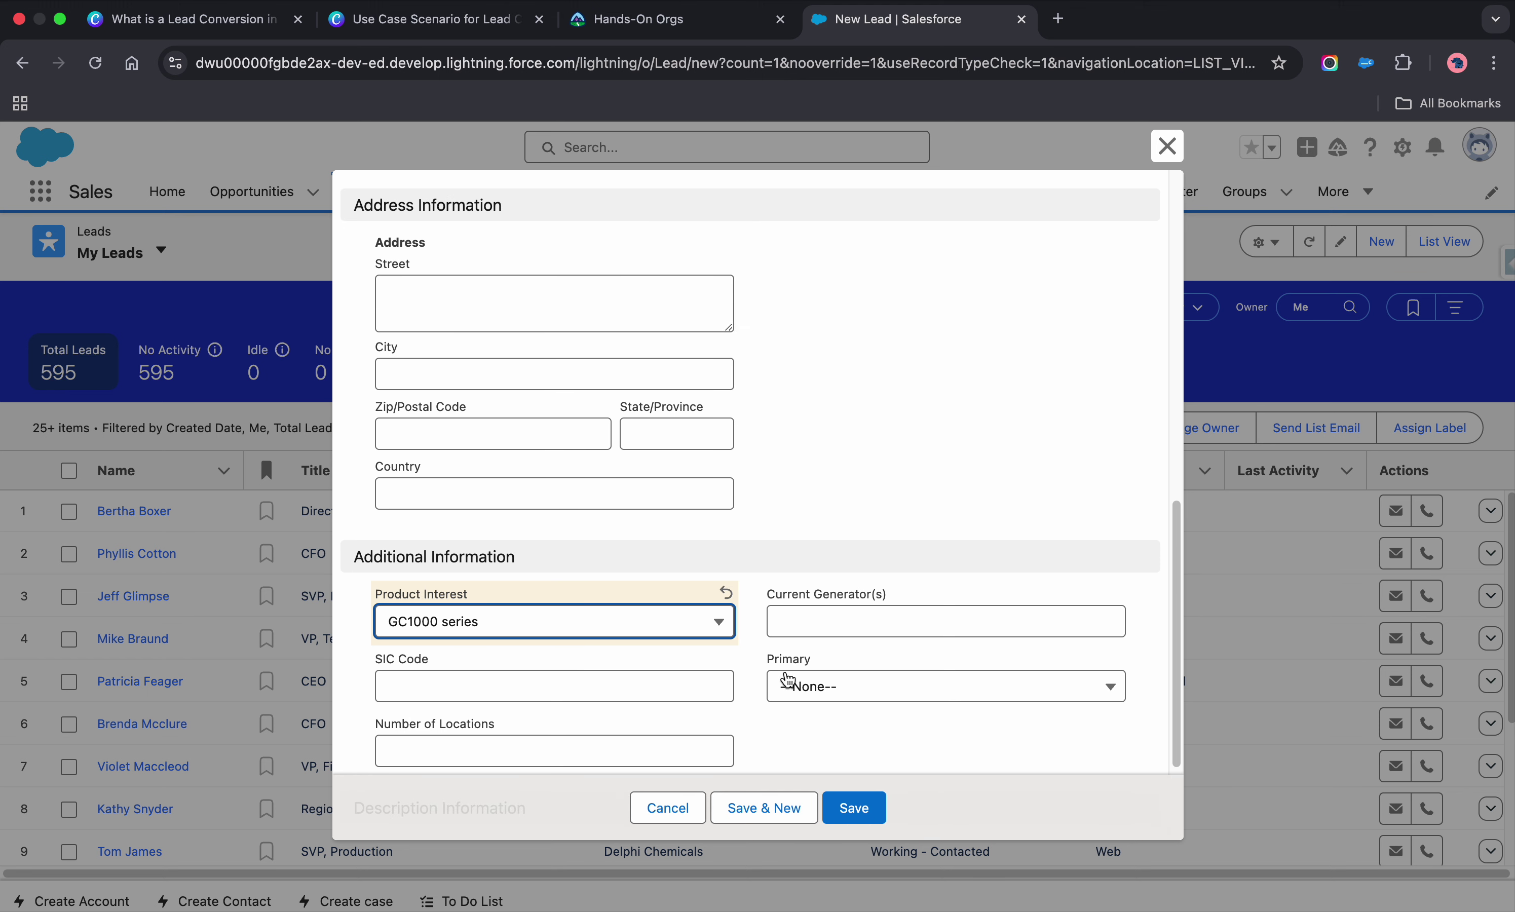
scroll(734, 699, "down", 5)
left_click(734, 699)
type("test example")
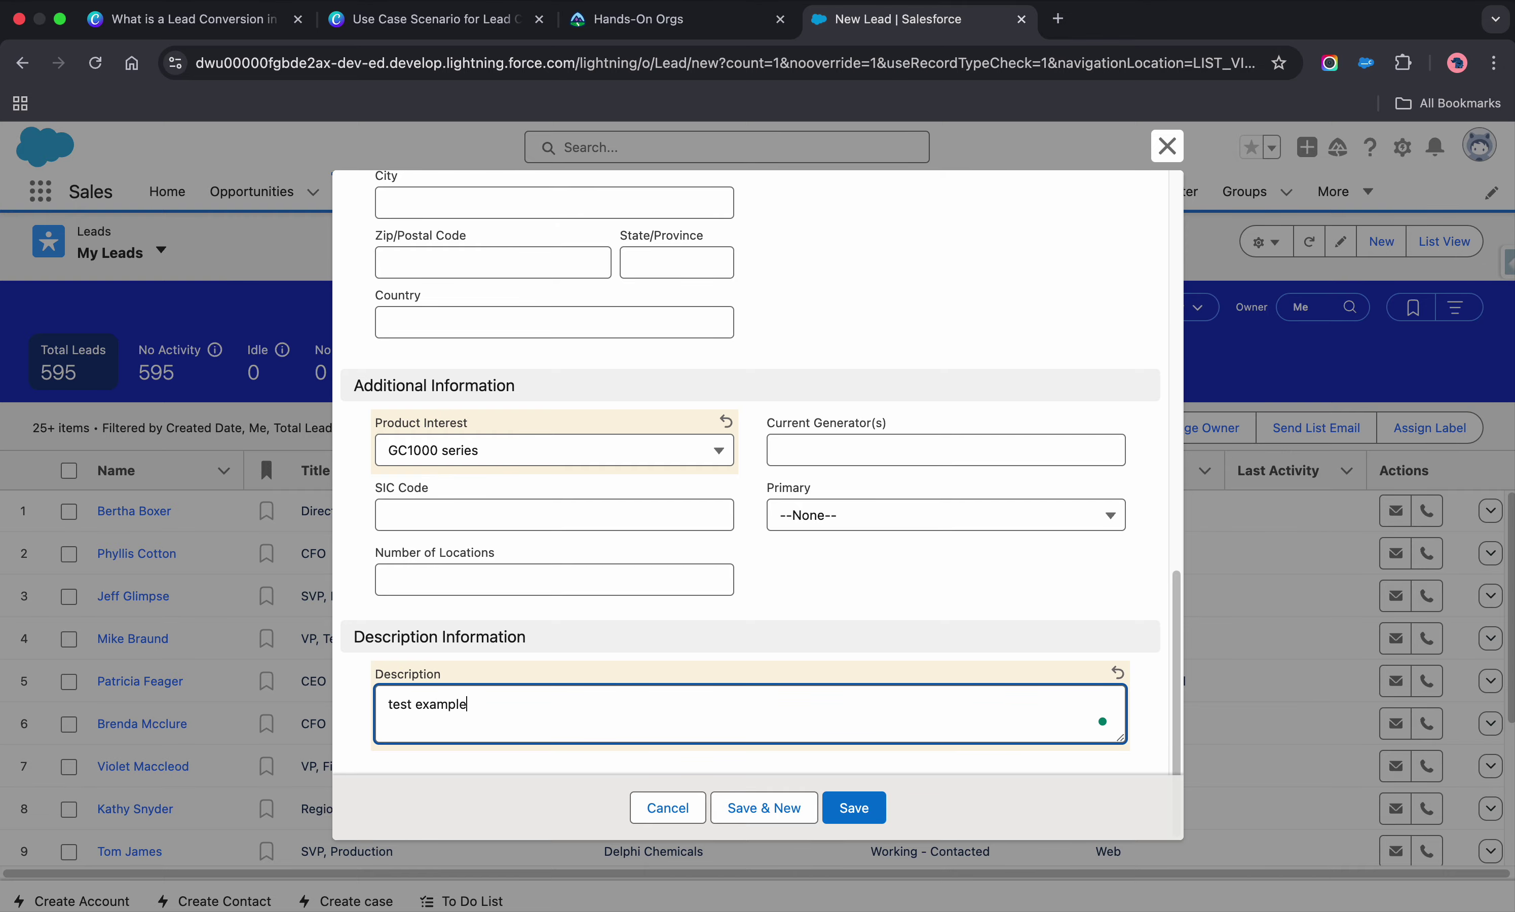
left_click(854, 807)
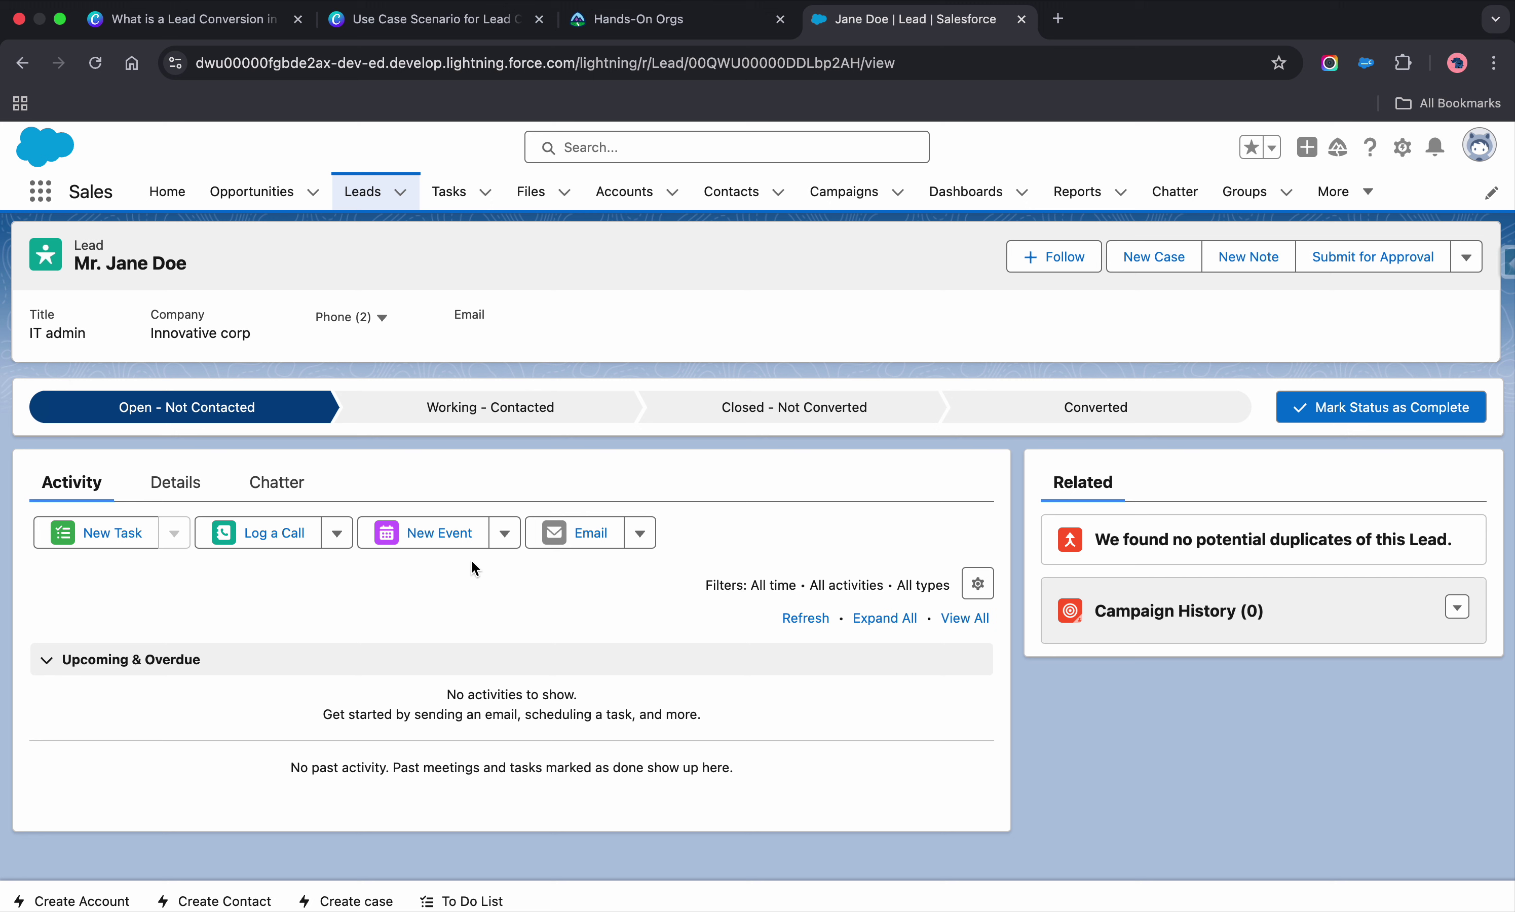
Step: Review the New Task and Log a Call forms on the lead, closing each without saving
left_click(84, 539)
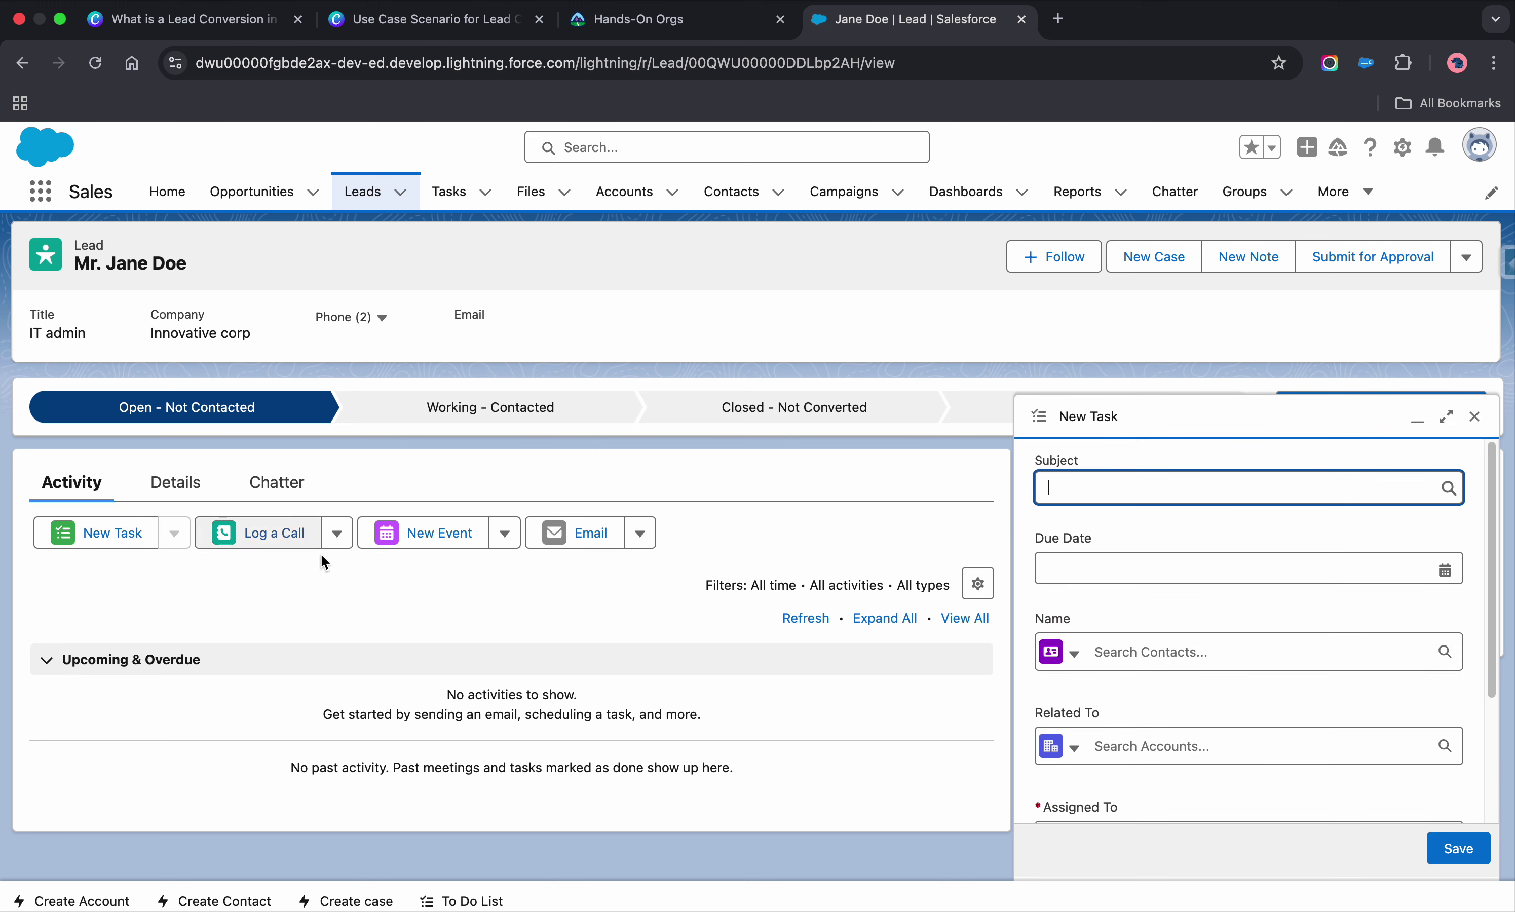
scroll(1131, 655, "down", 3)
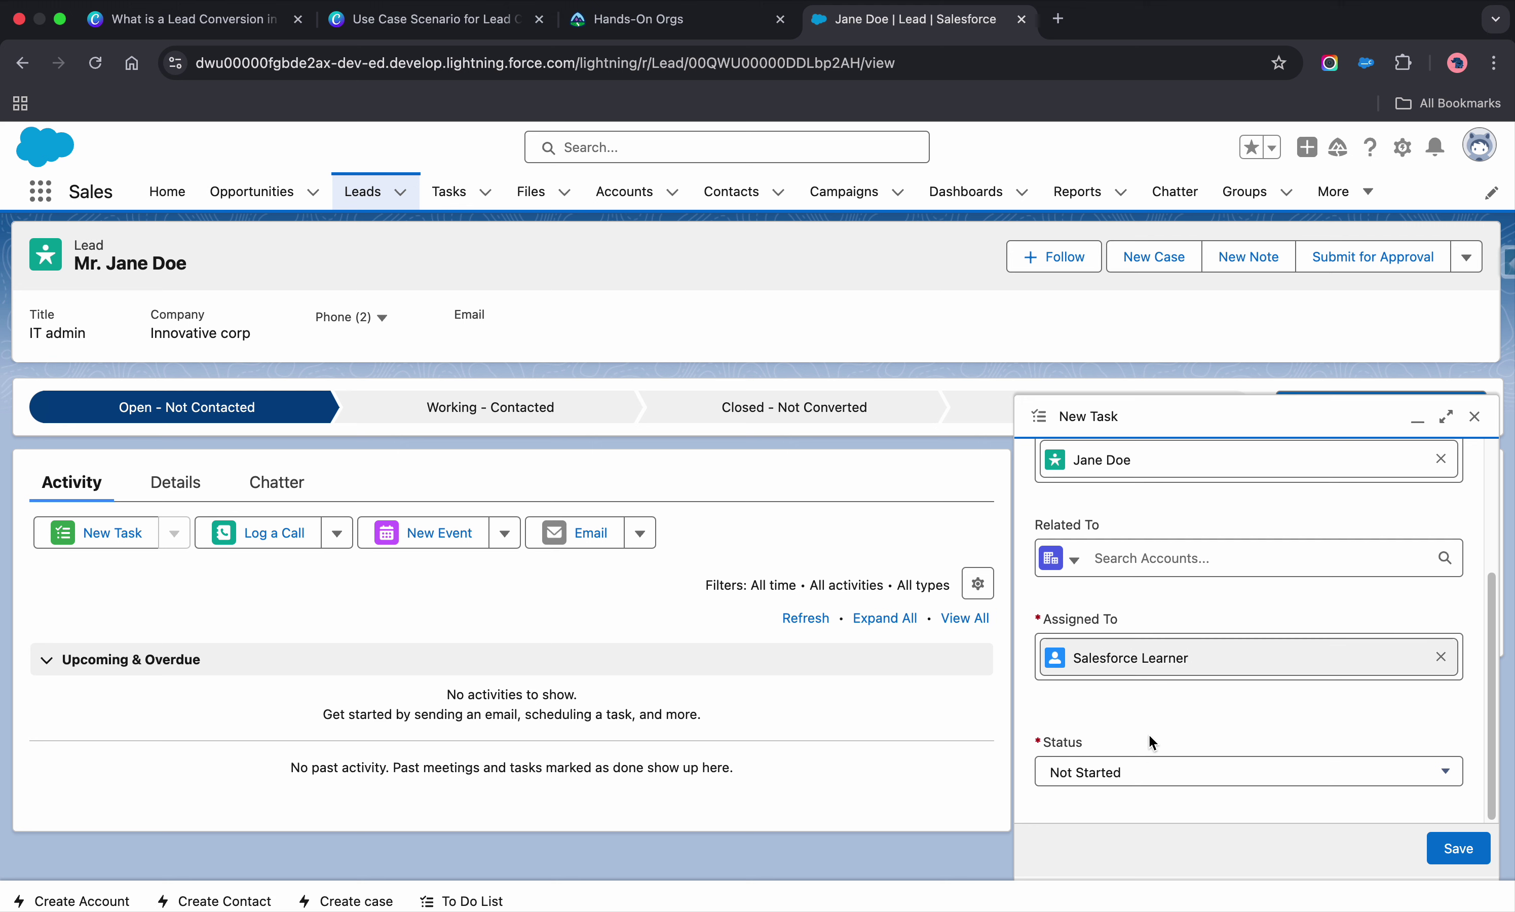
left_click(1476, 419)
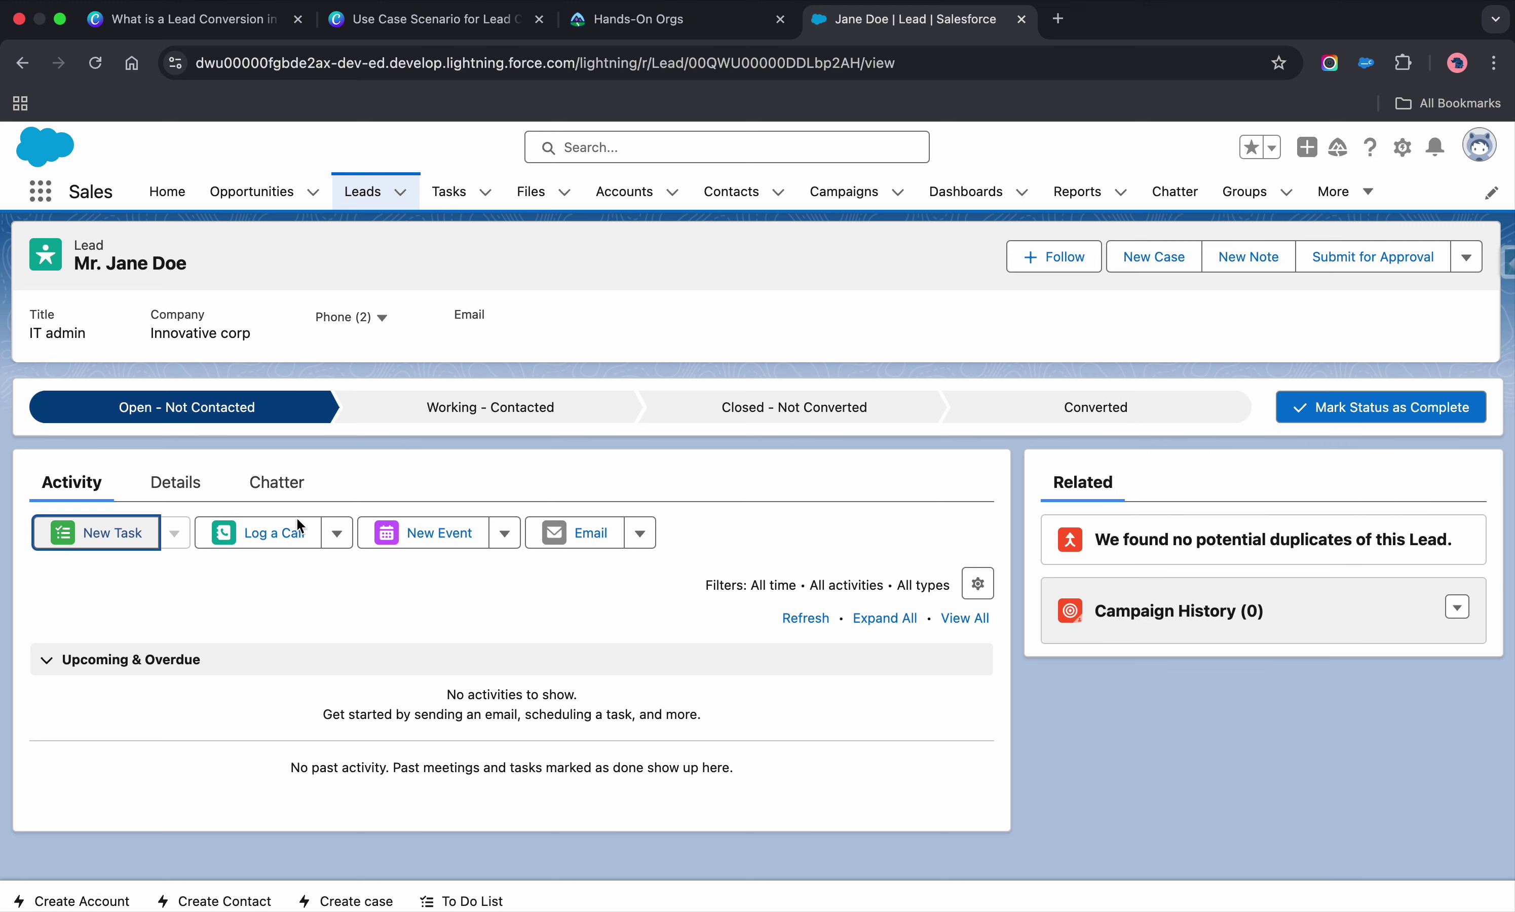
left_click(285, 532)
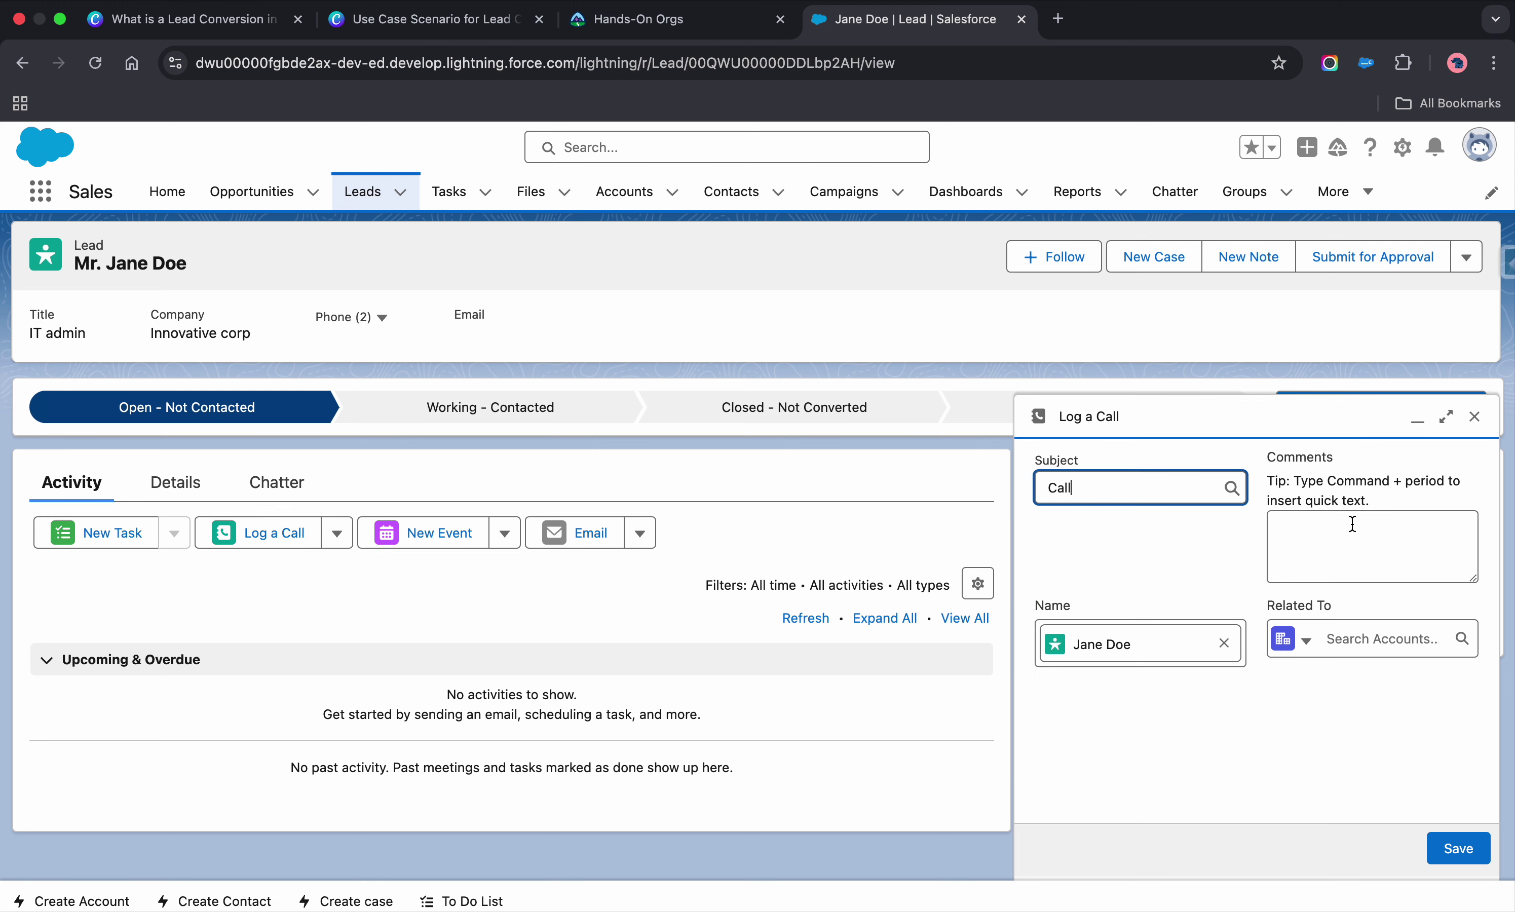
left_click(1352, 523)
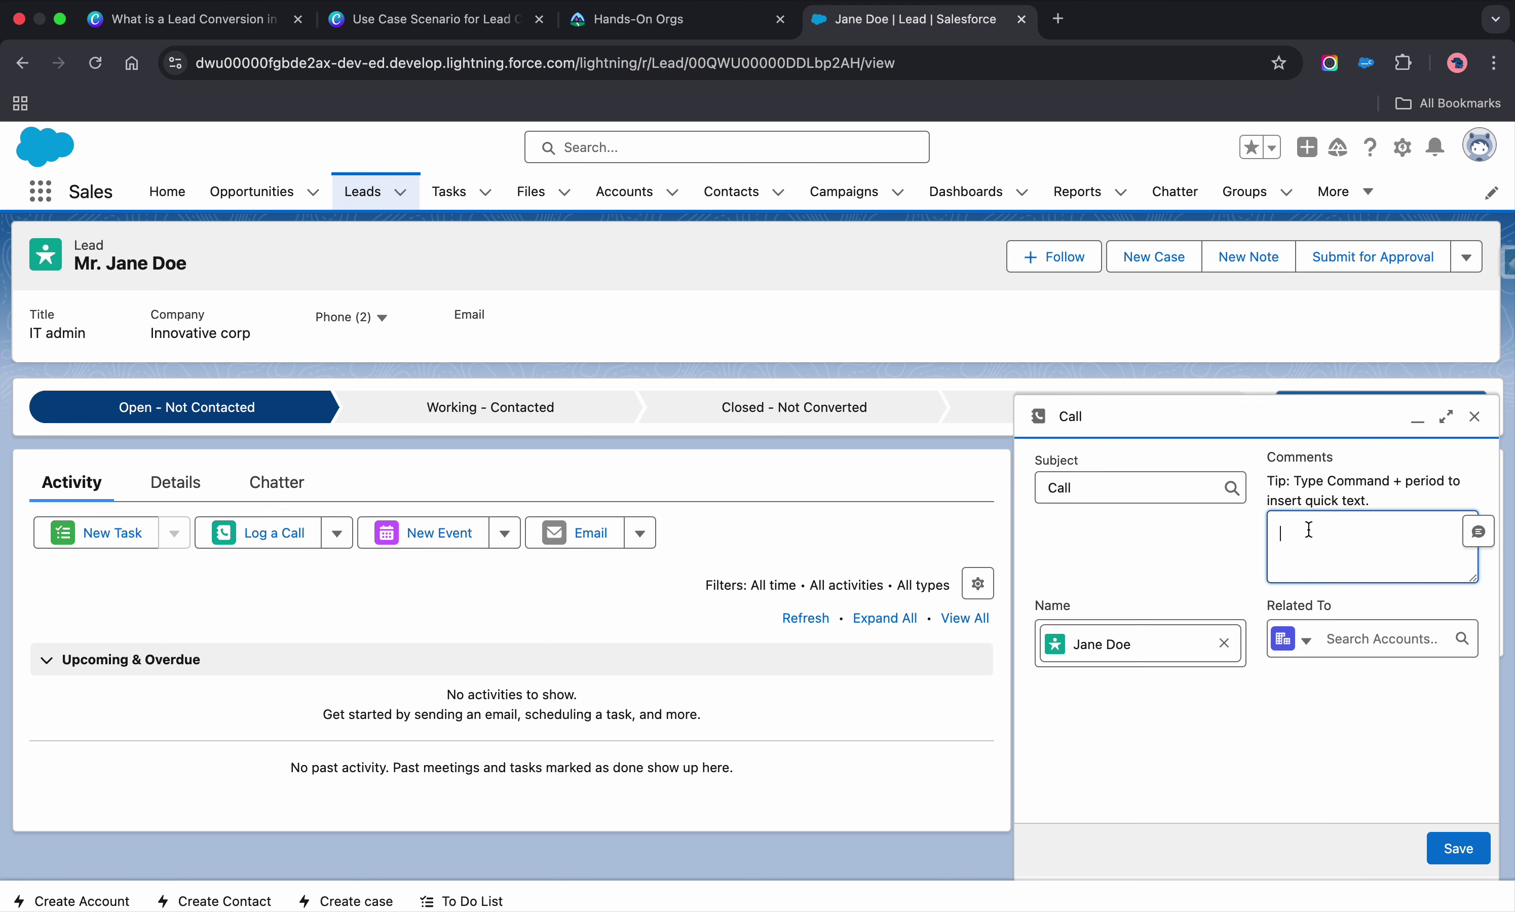
left_click(1476, 418)
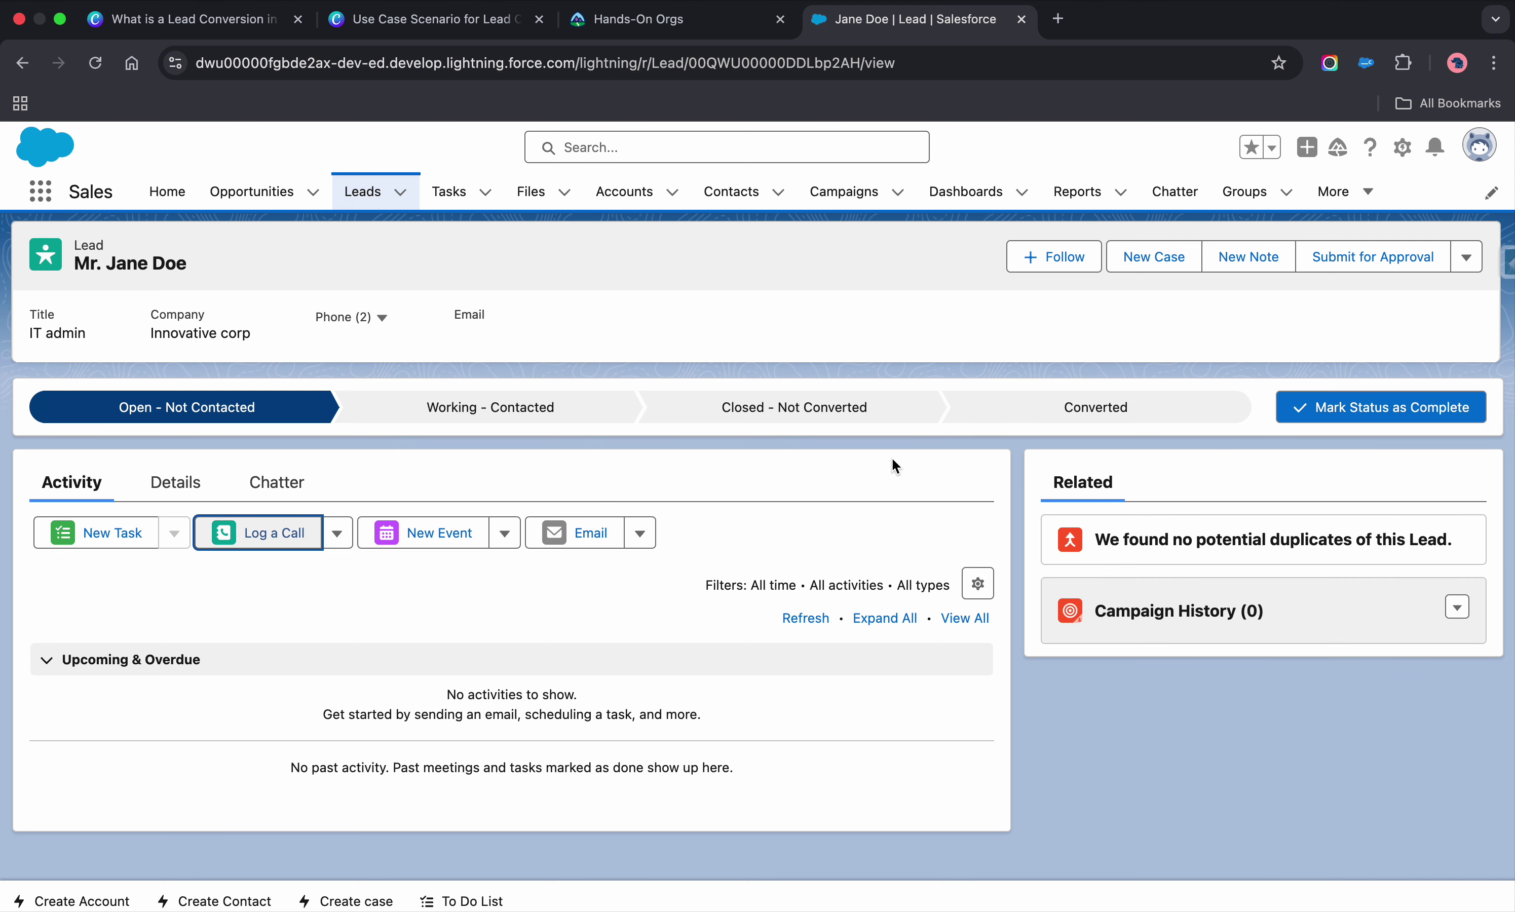
Step: Review the New Event form on the lead and close it without saving
left_click(418, 530)
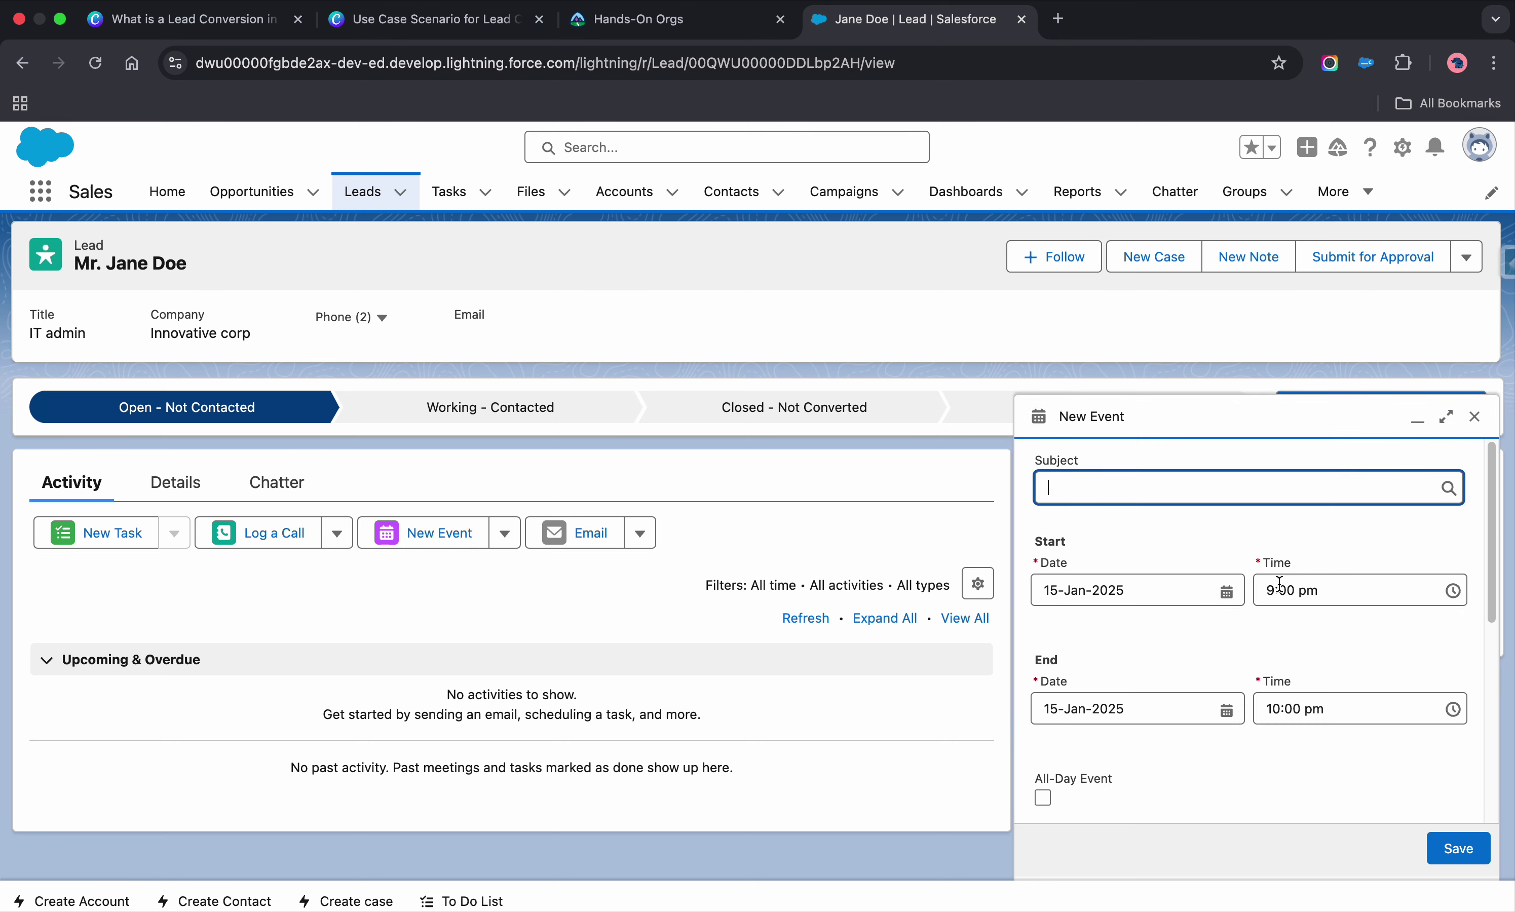
scroll(1158, 530, "down", 6)
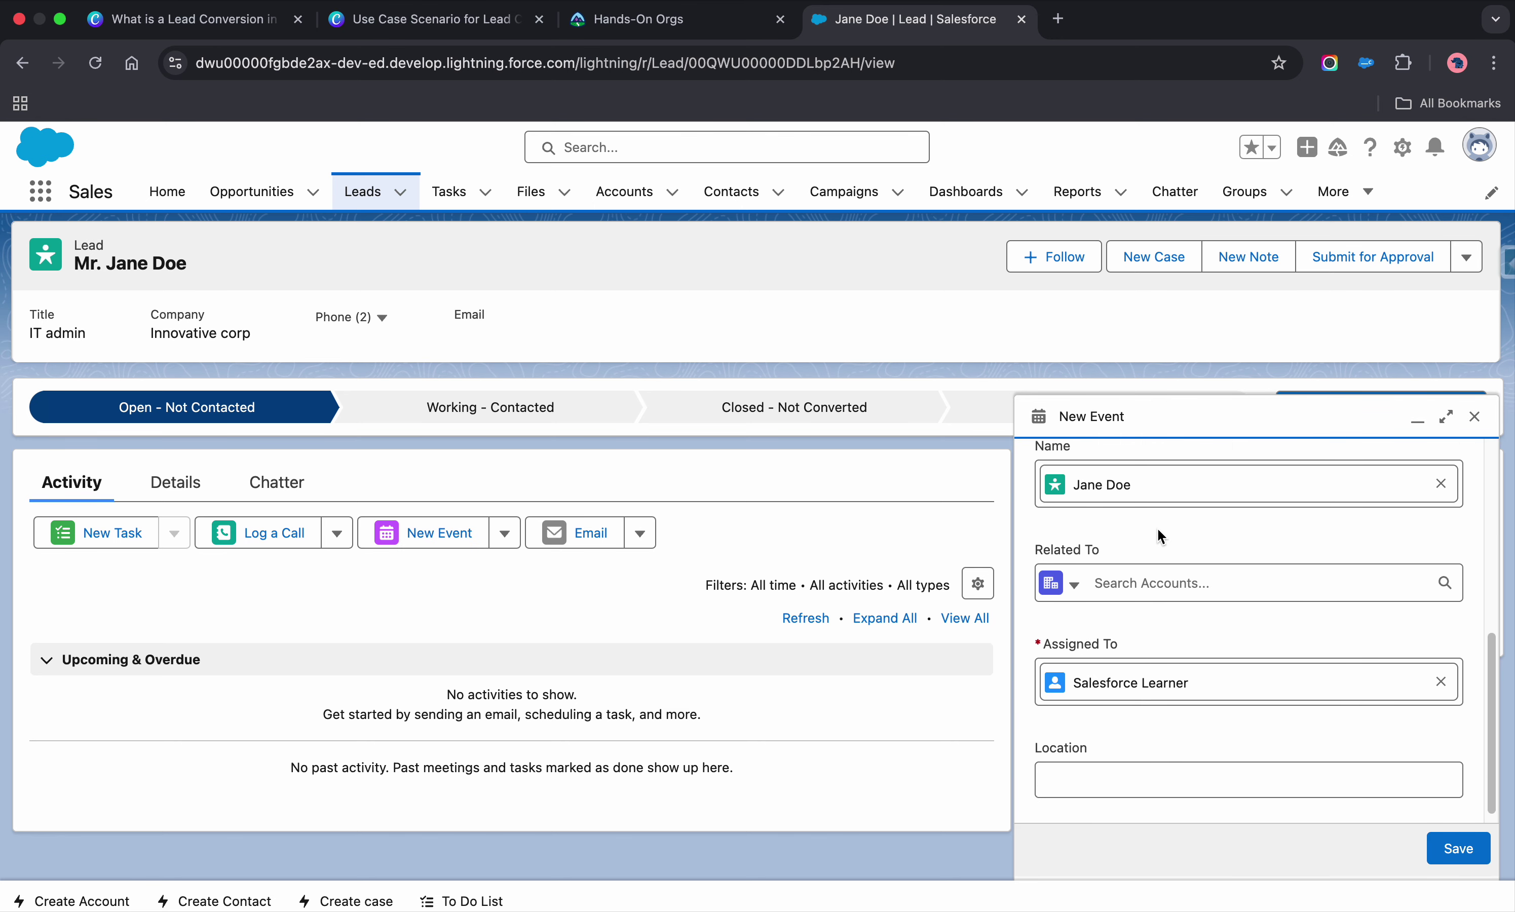
scroll(1158, 530, "up", 5)
scroll(1158, 527, "up", 1)
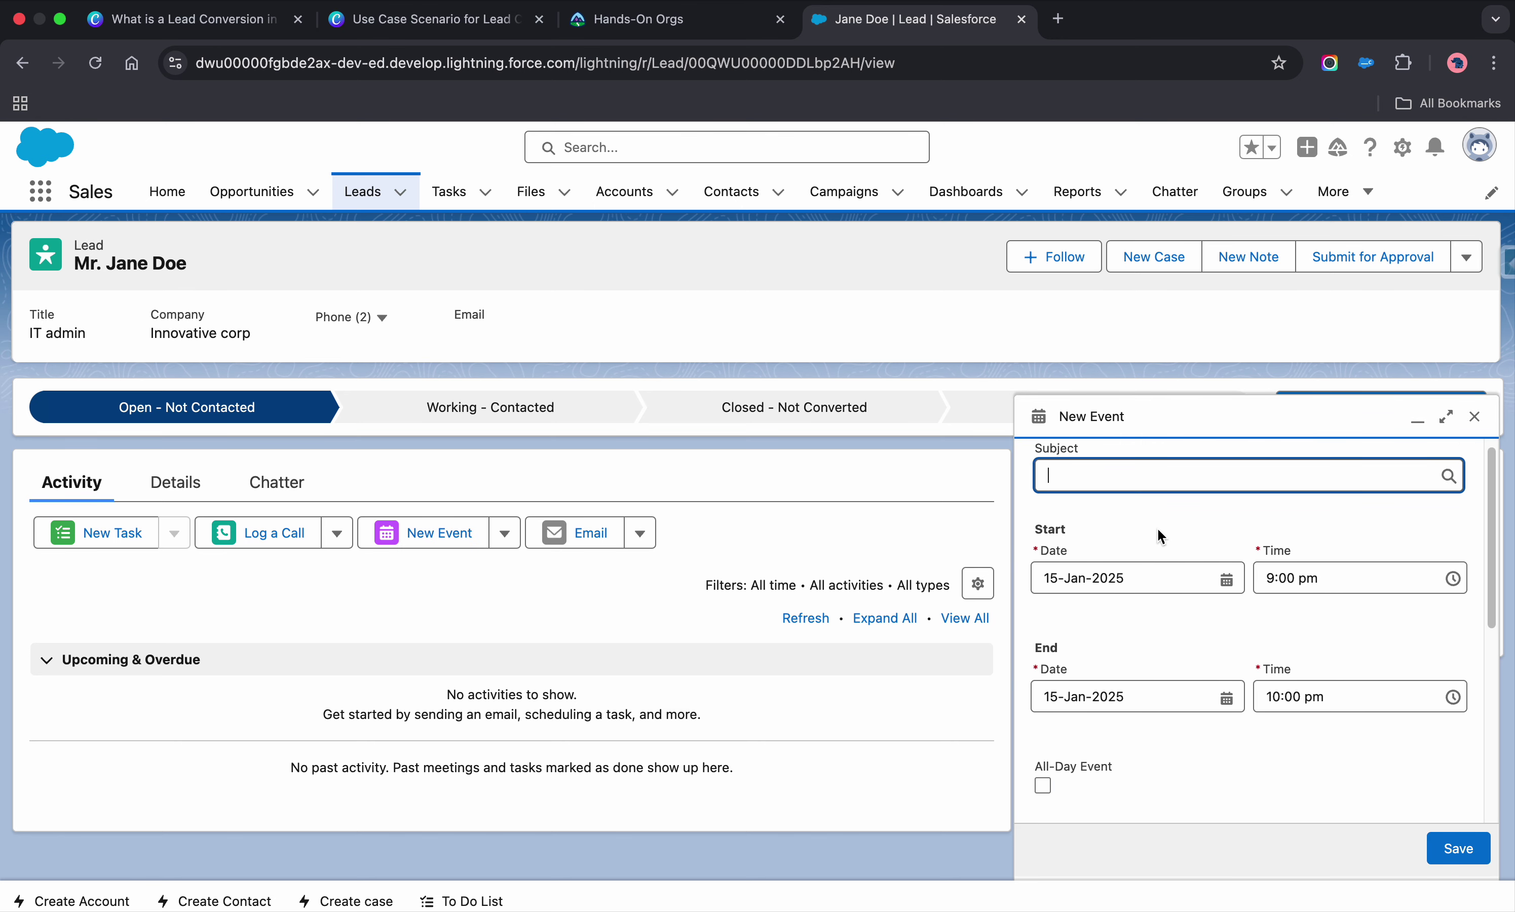
left_click(1477, 419)
Step: Compose an email from the lead with subject "terst" and body "test", and send it
left_click(596, 536)
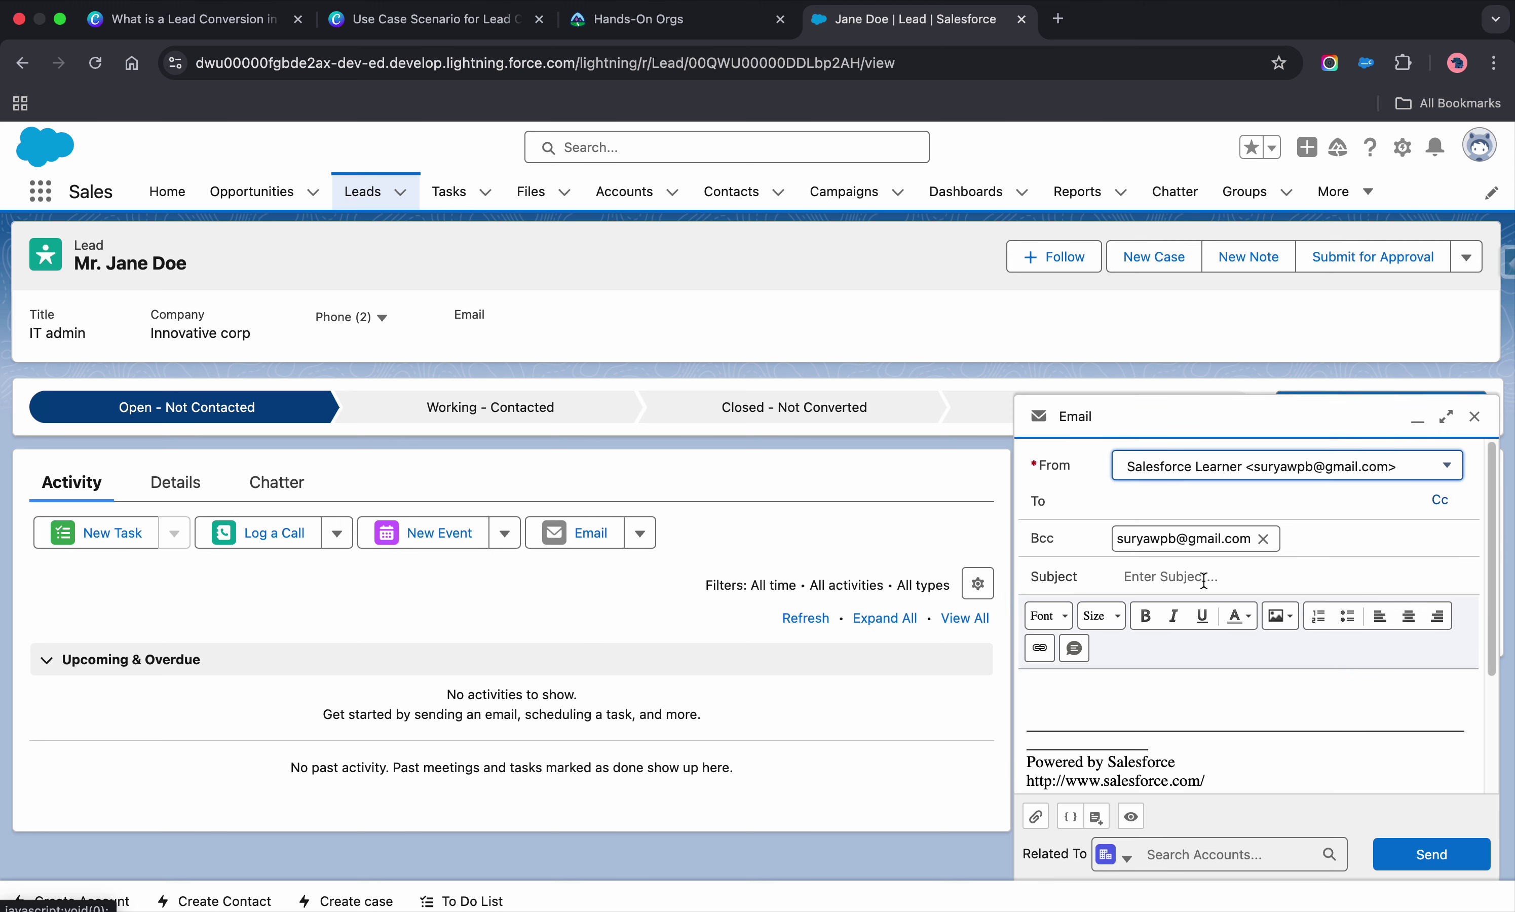
left_click(1201, 580)
type("terst")
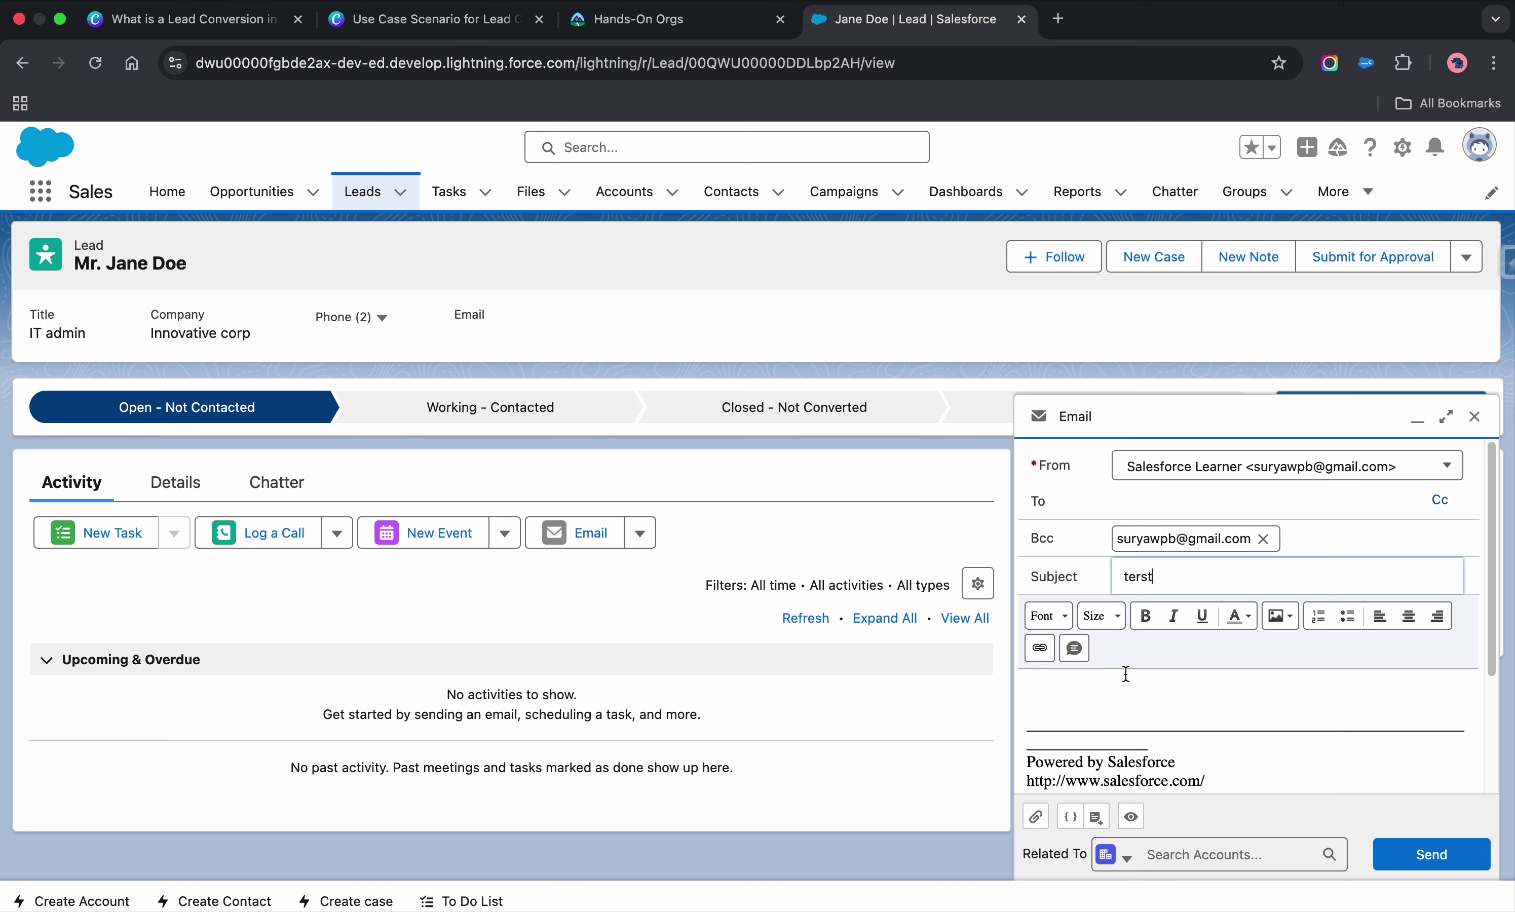
left_click(1126, 674)
type("test")
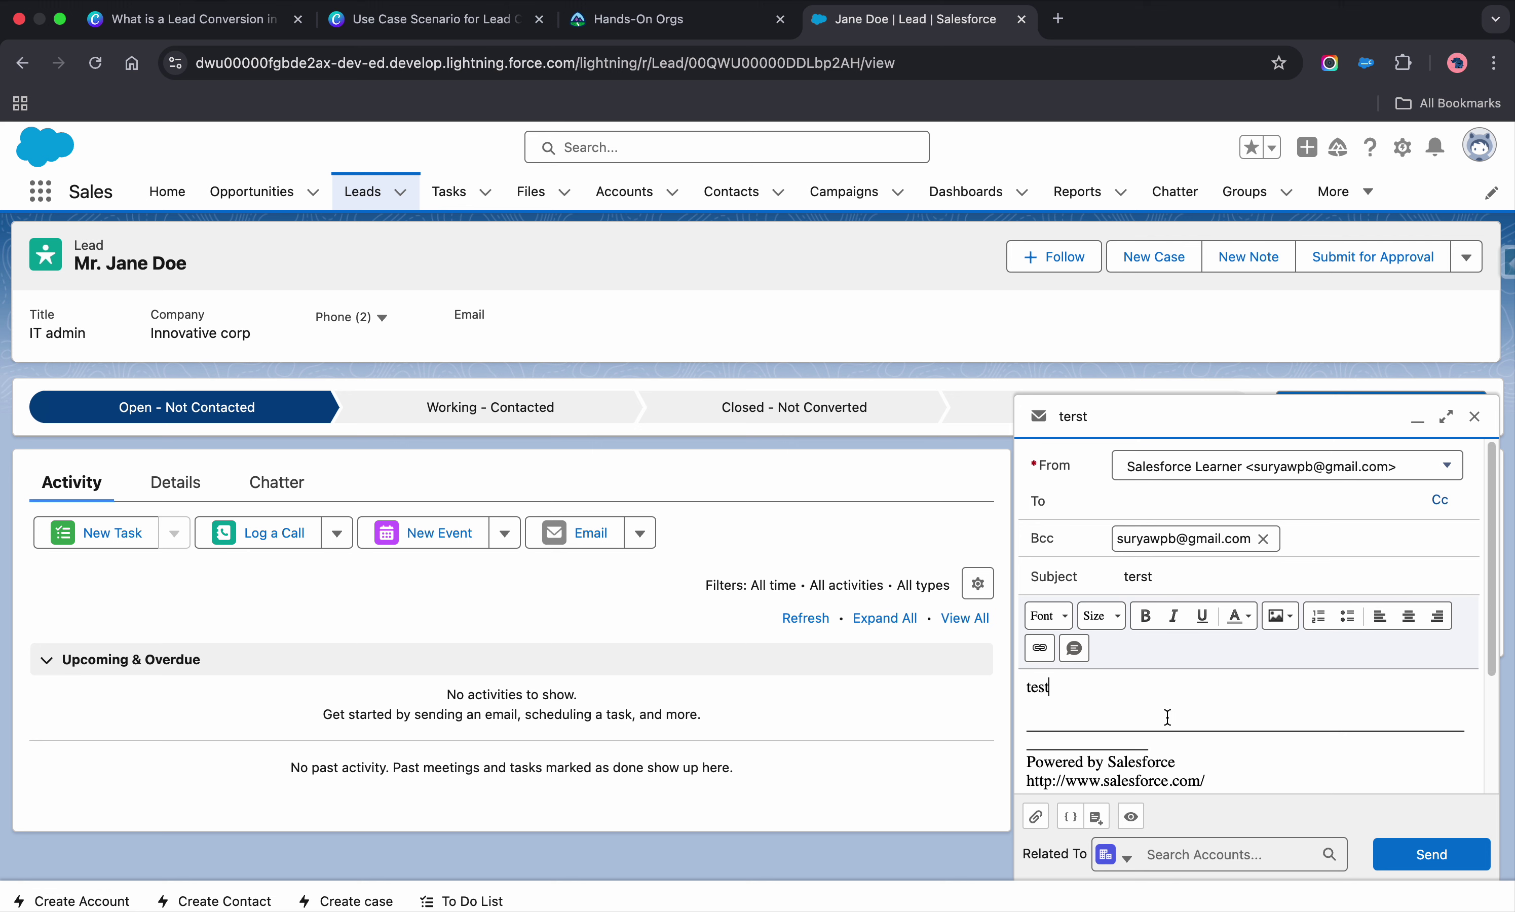
left_click(1424, 856)
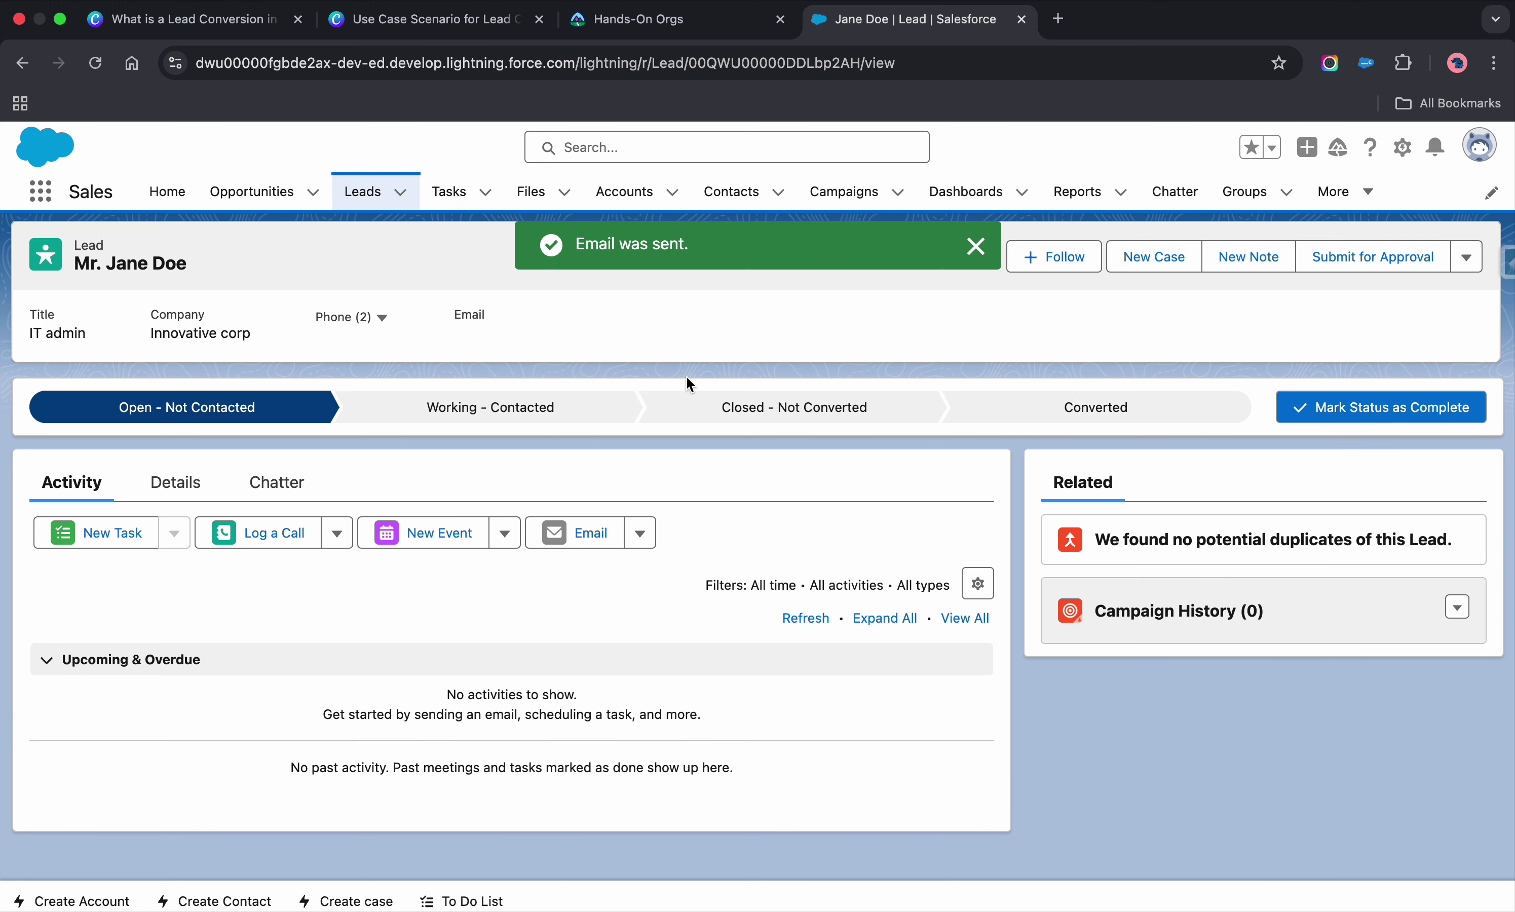
Step: Open the lead's Chatter feed and sort it by Latest Posts
left_click(173, 482)
left_click(282, 484)
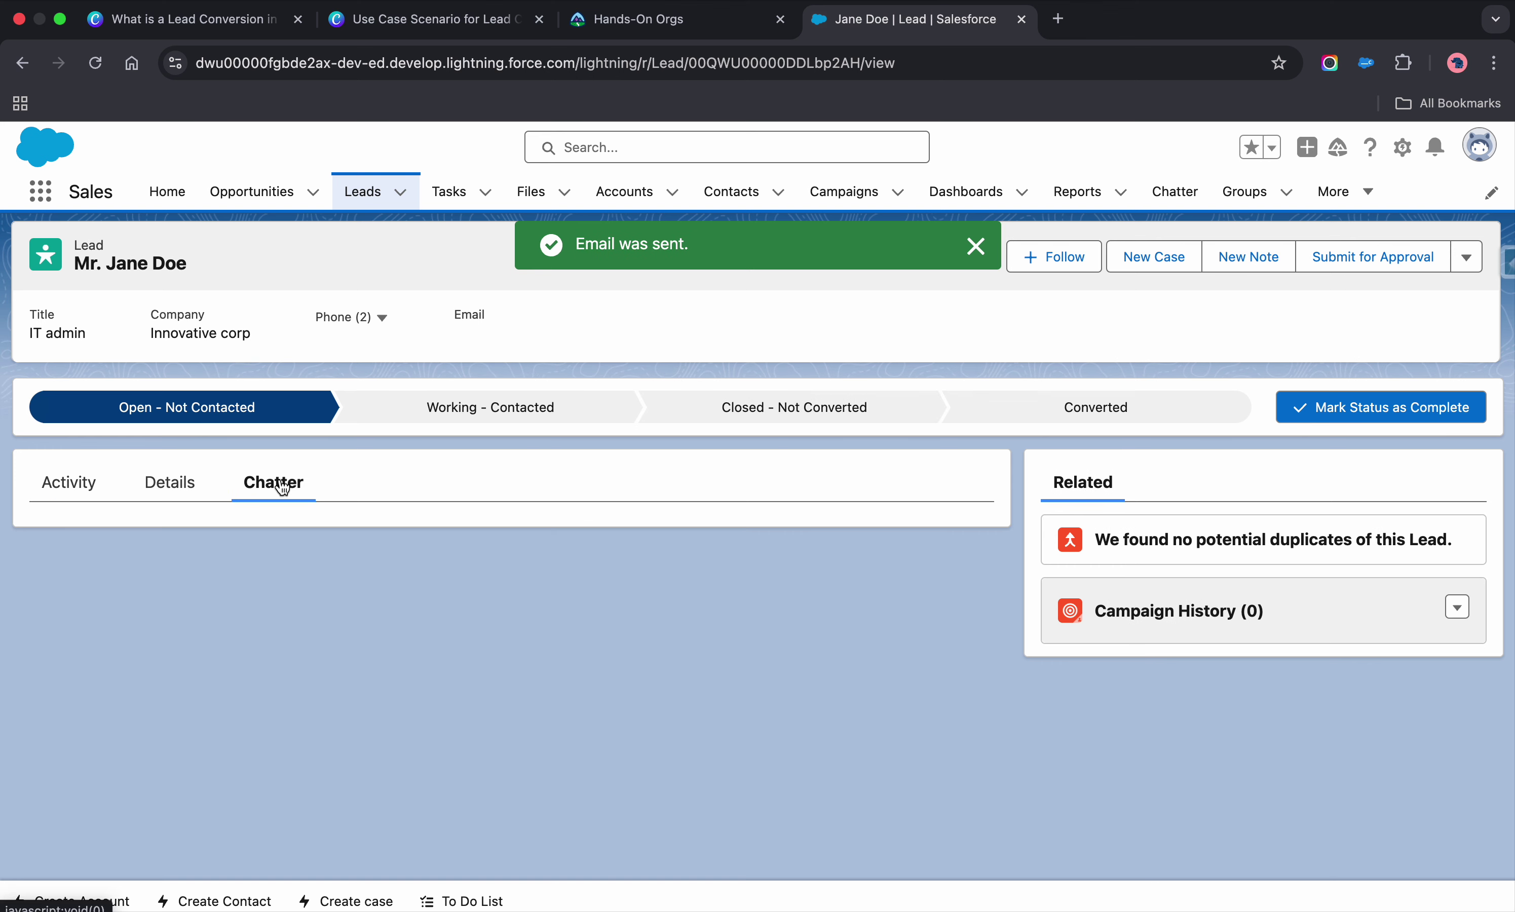
scroll(211, 562, "down", 5)
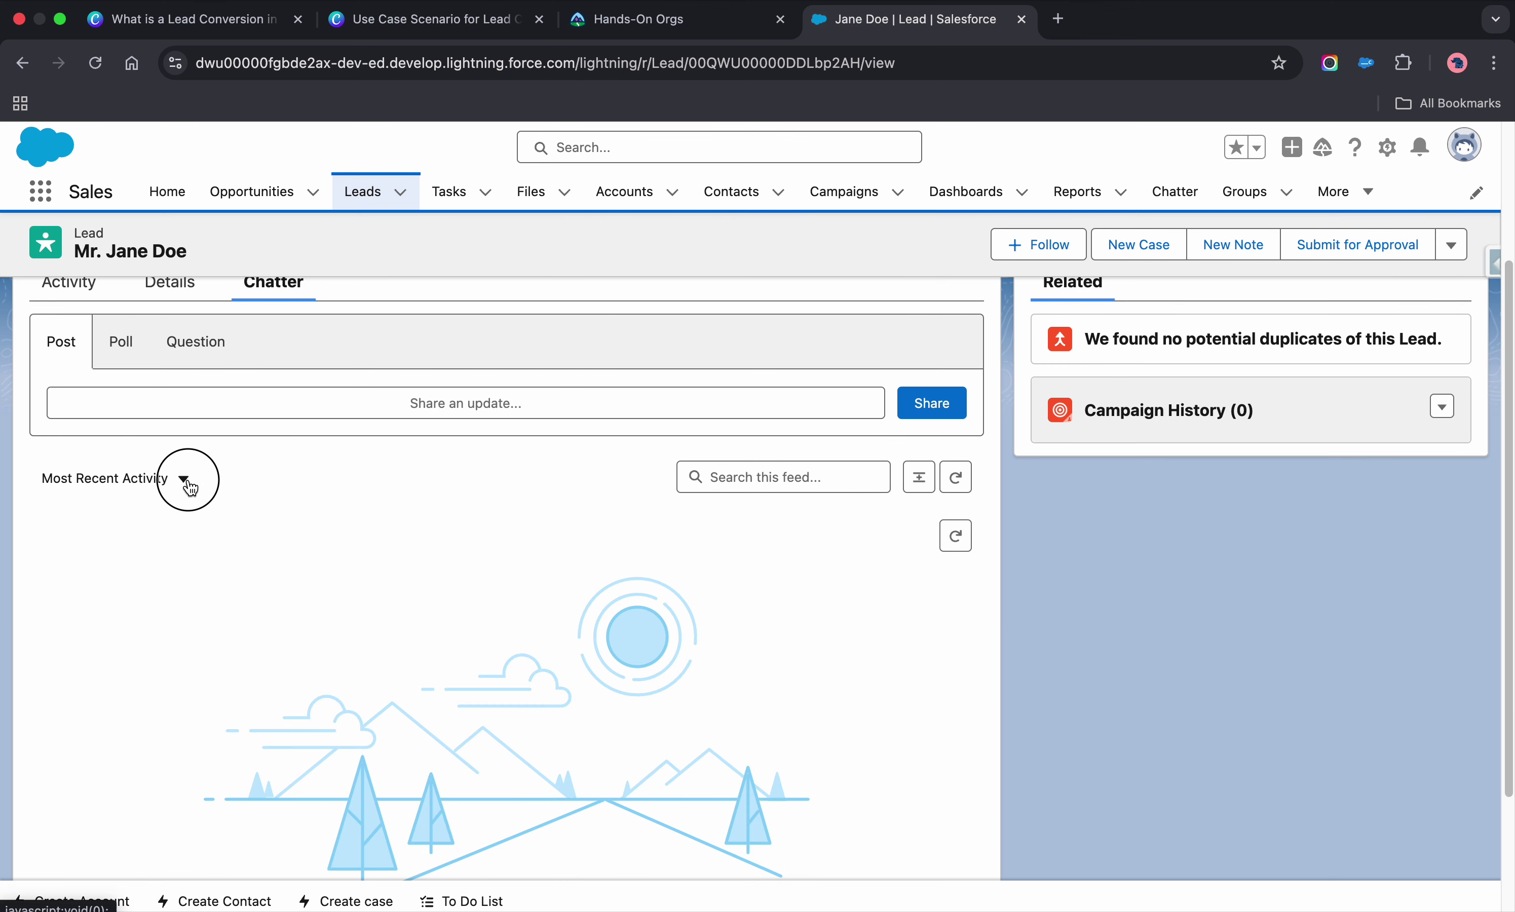
left_click(183, 478)
left_click(152, 562)
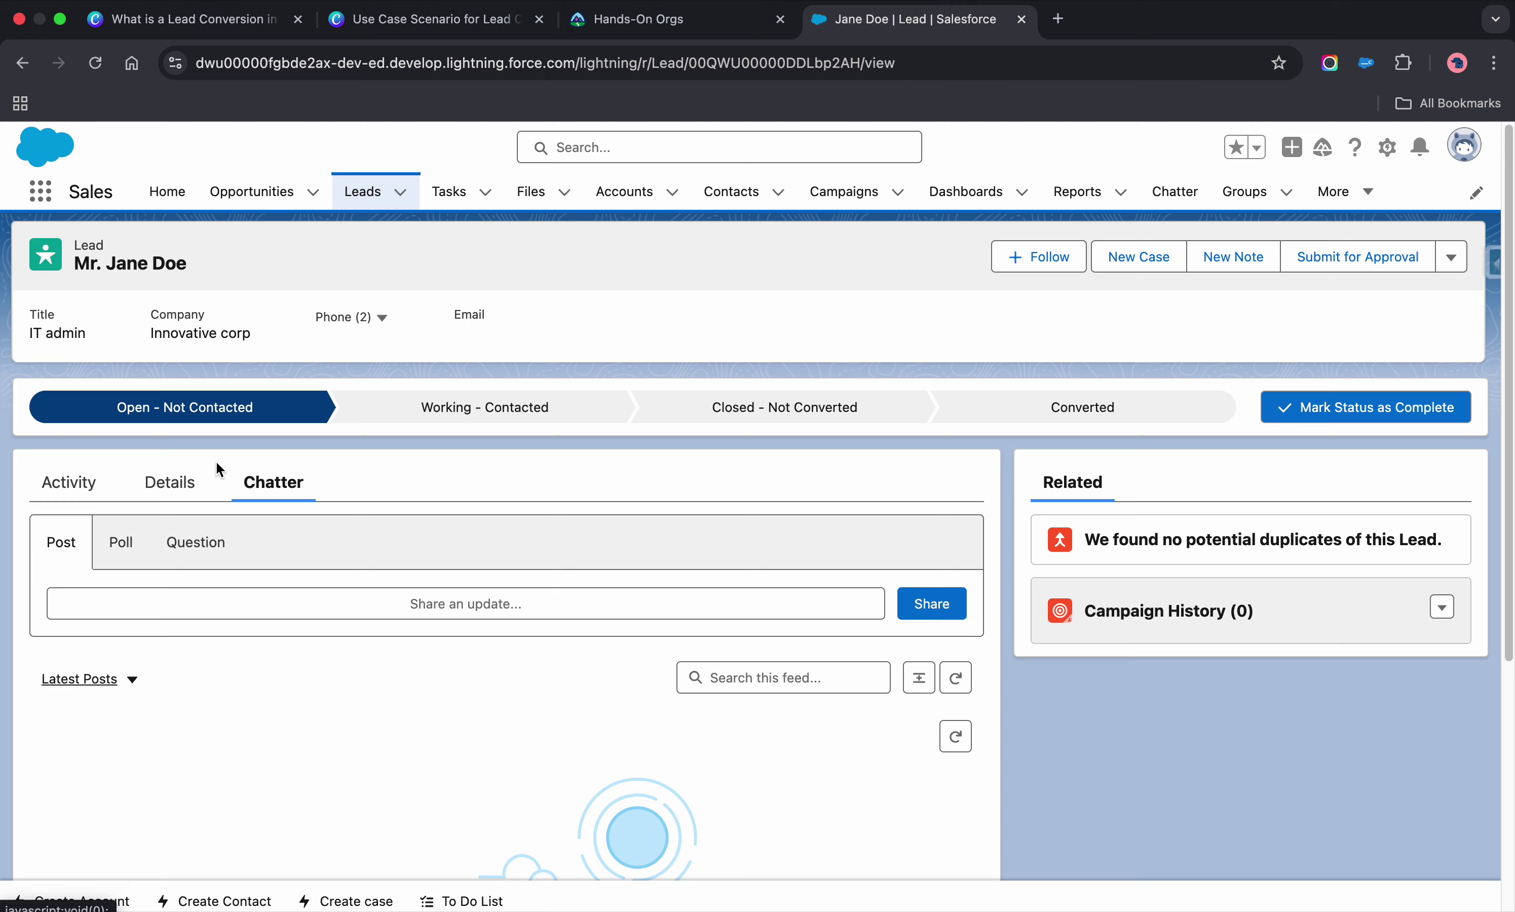
Step: Review the lead's details, including its status, product interest and description fields
left_click(154, 481)
scroll(348, 615, "down", 8)
scroll(348, 615, "up", 6)
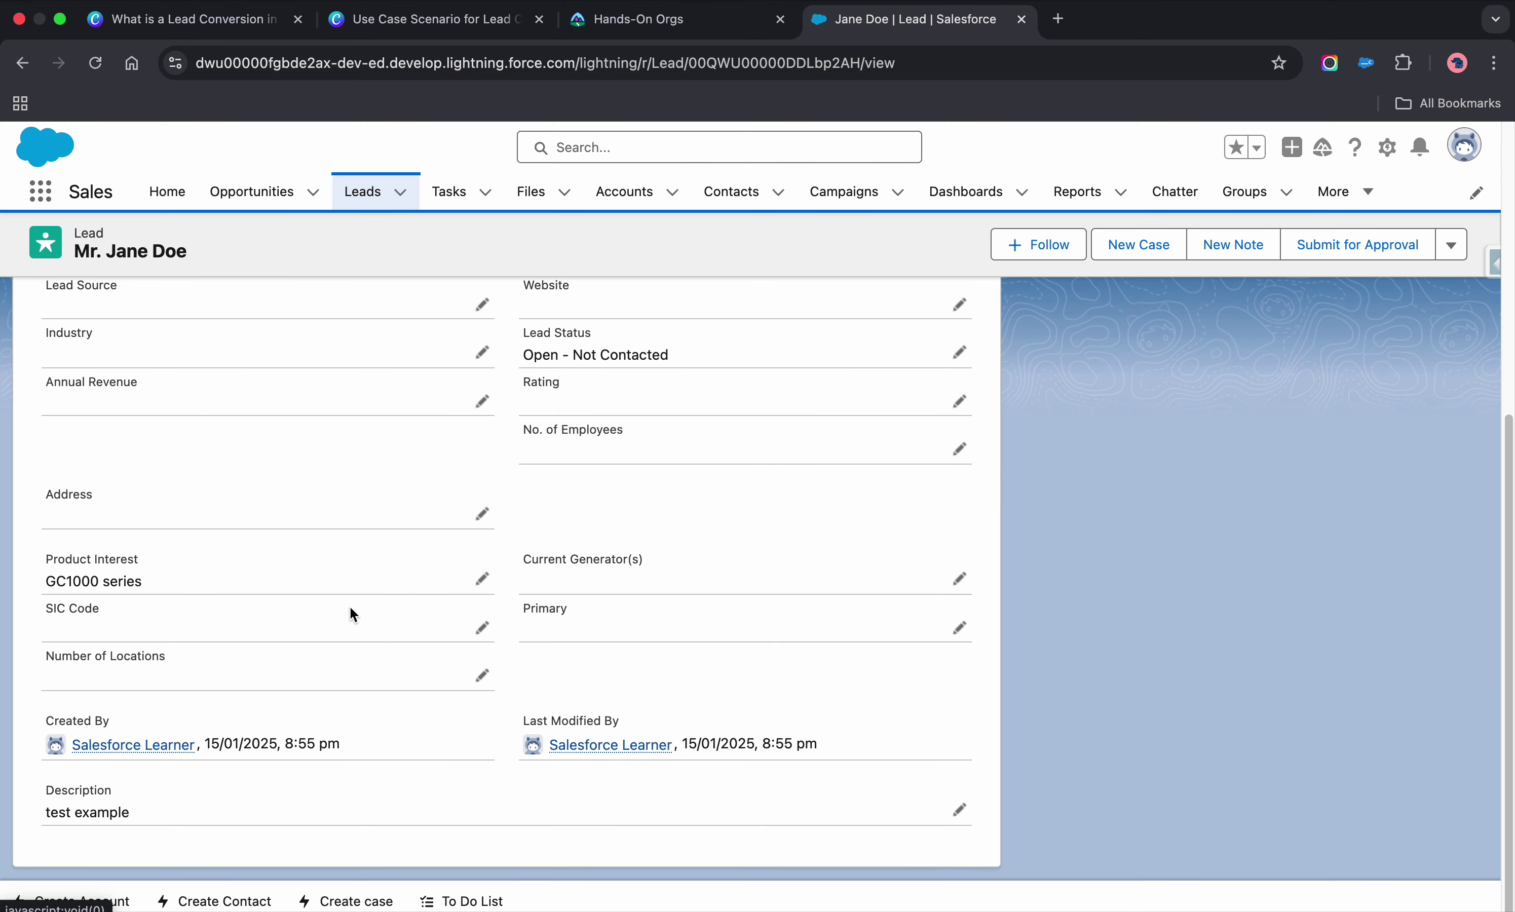
scroll(348, 573, "up", 2)
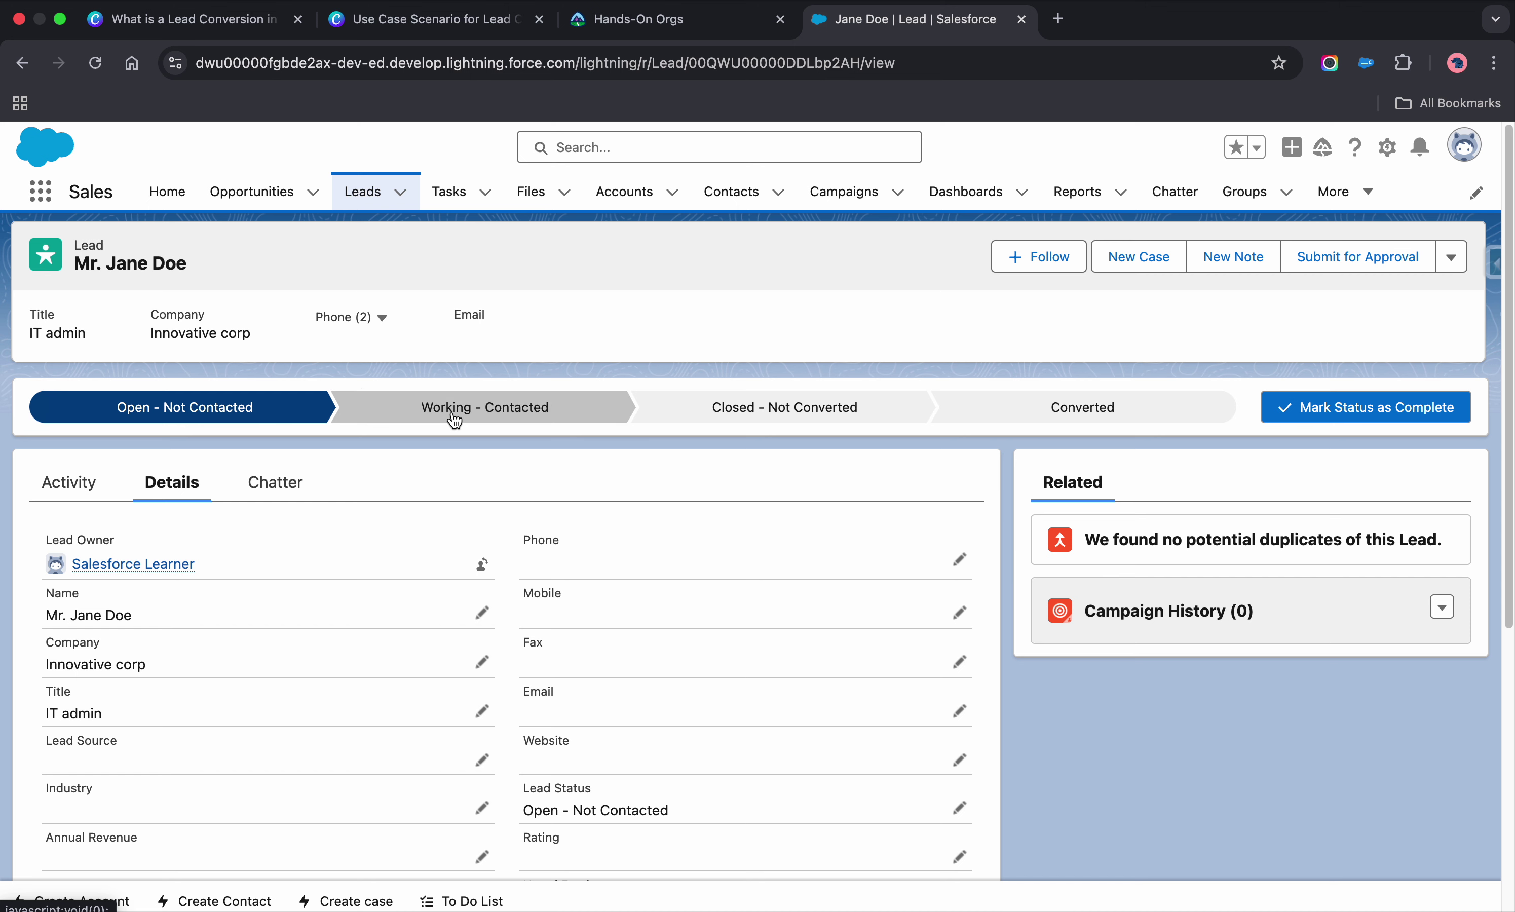
Step: Mark Working - Contacted as the lead's current status and inspect the Closed - Not Converted and Converted stages
left_click(64, 480)
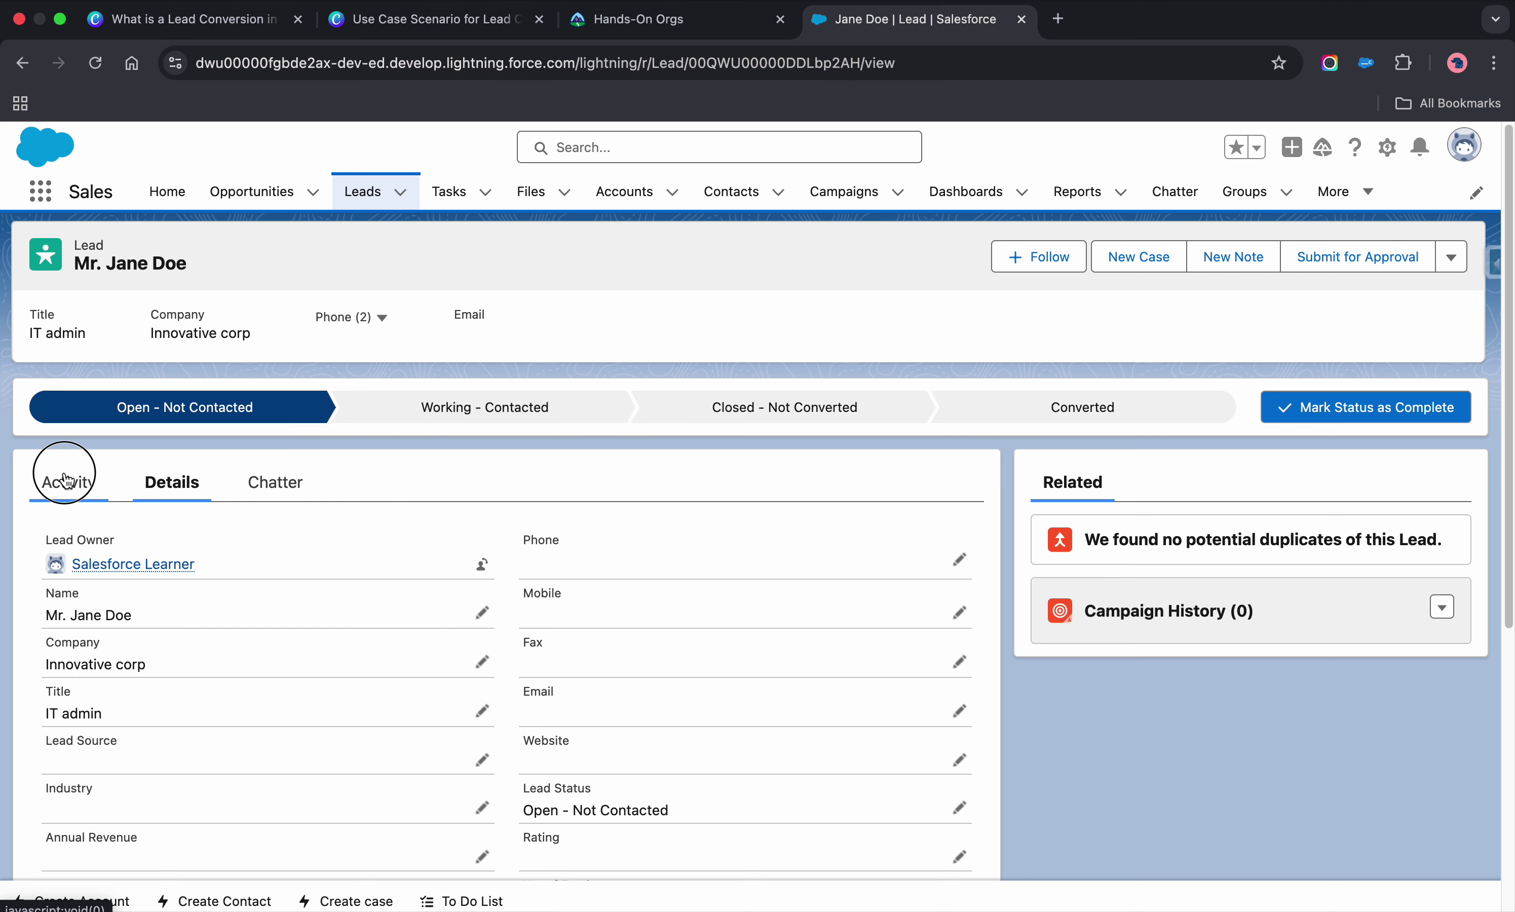
left_click(522, 410)
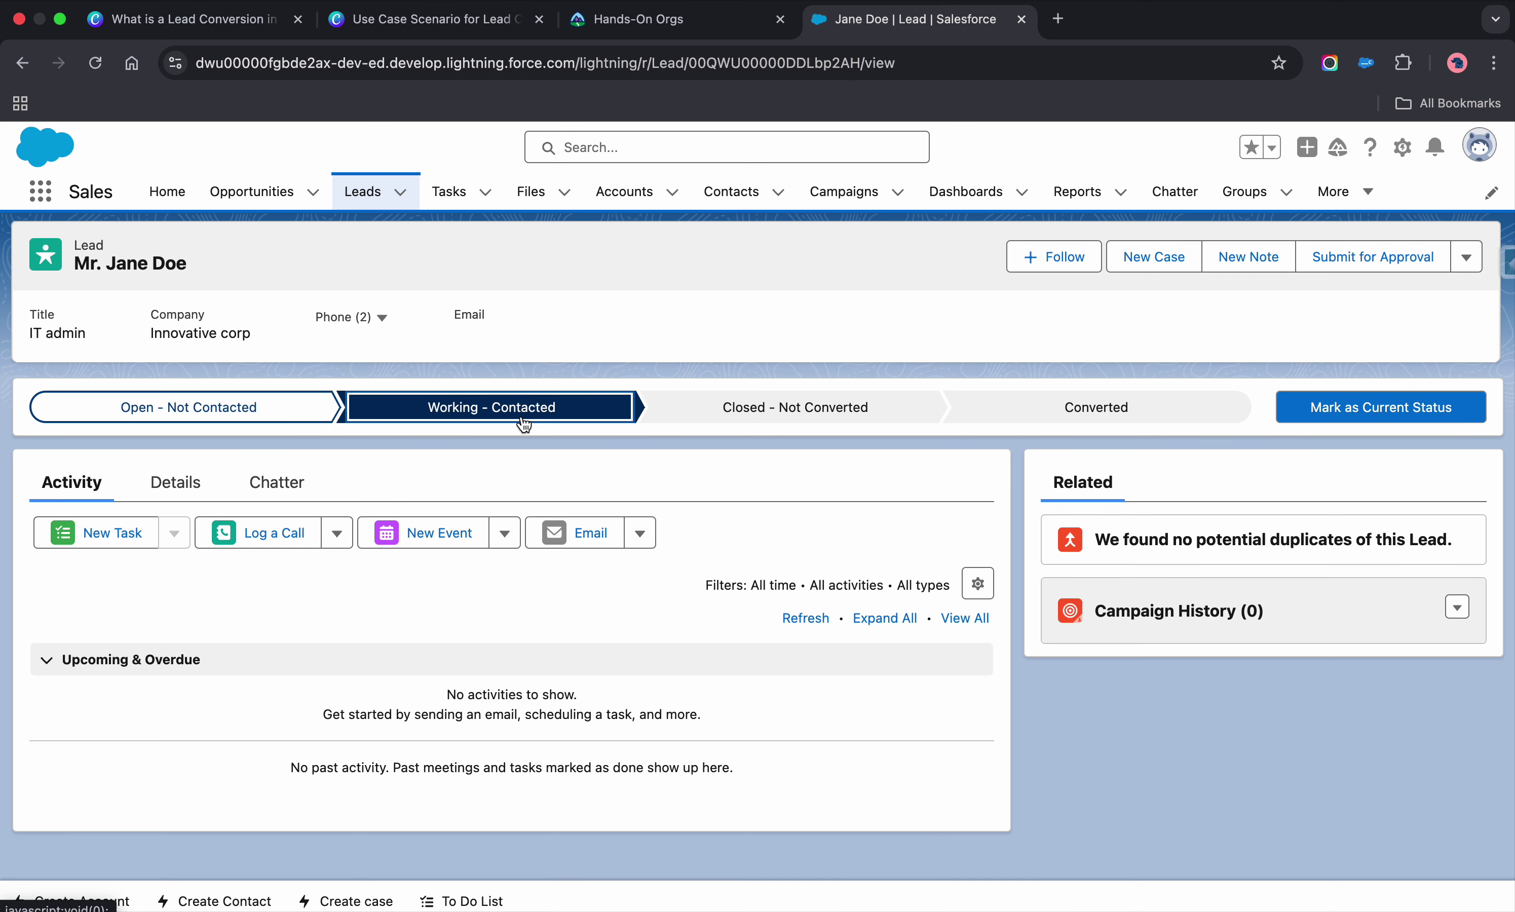
left_click(1362, 408)
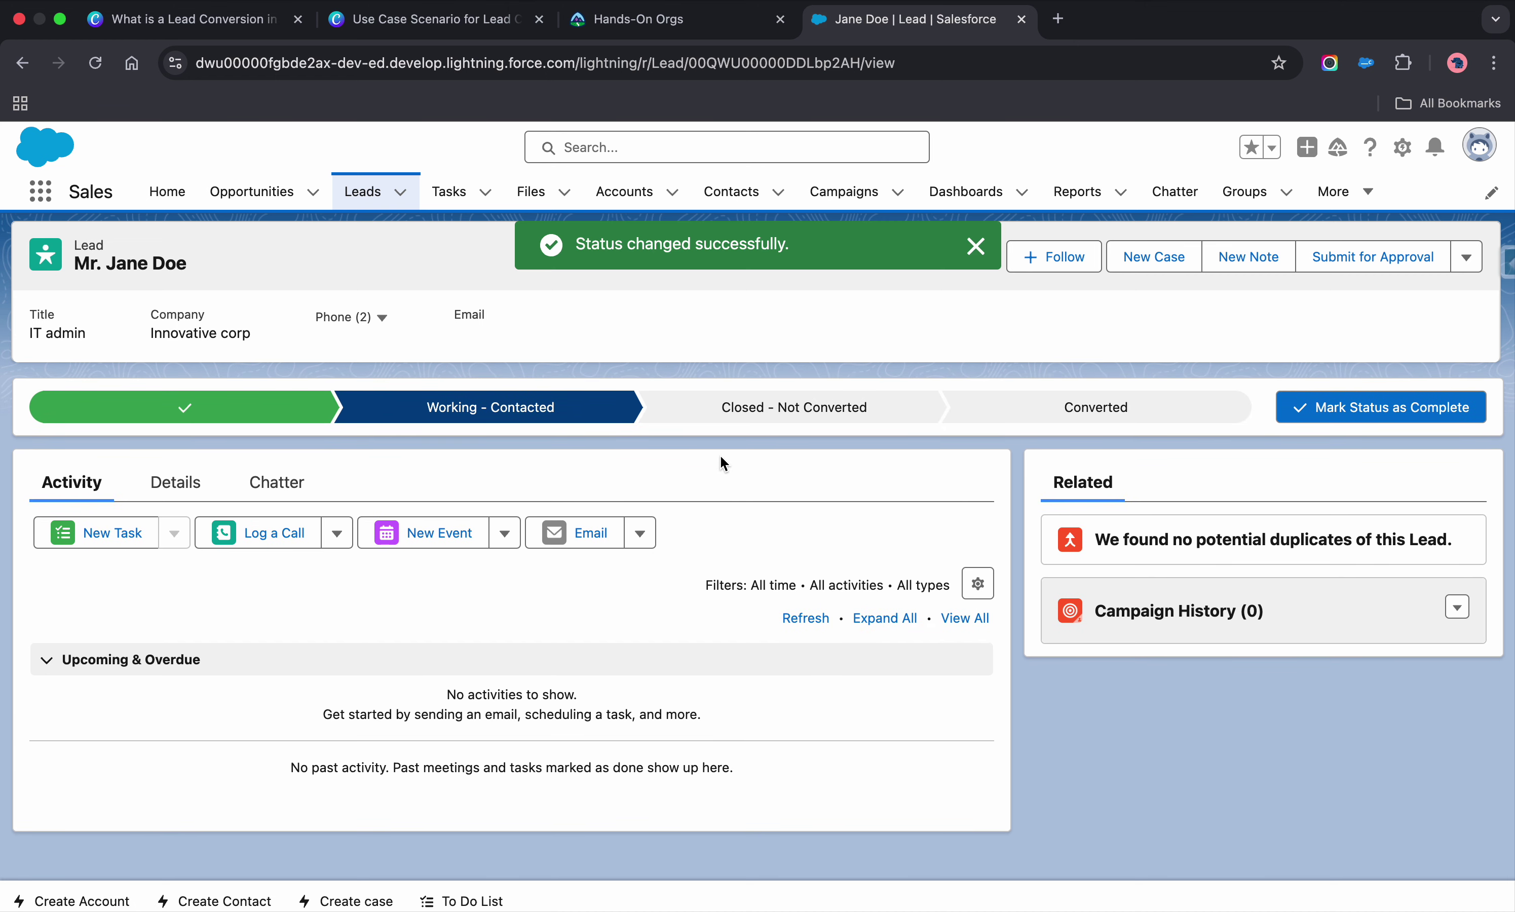
left_click(806, 409)
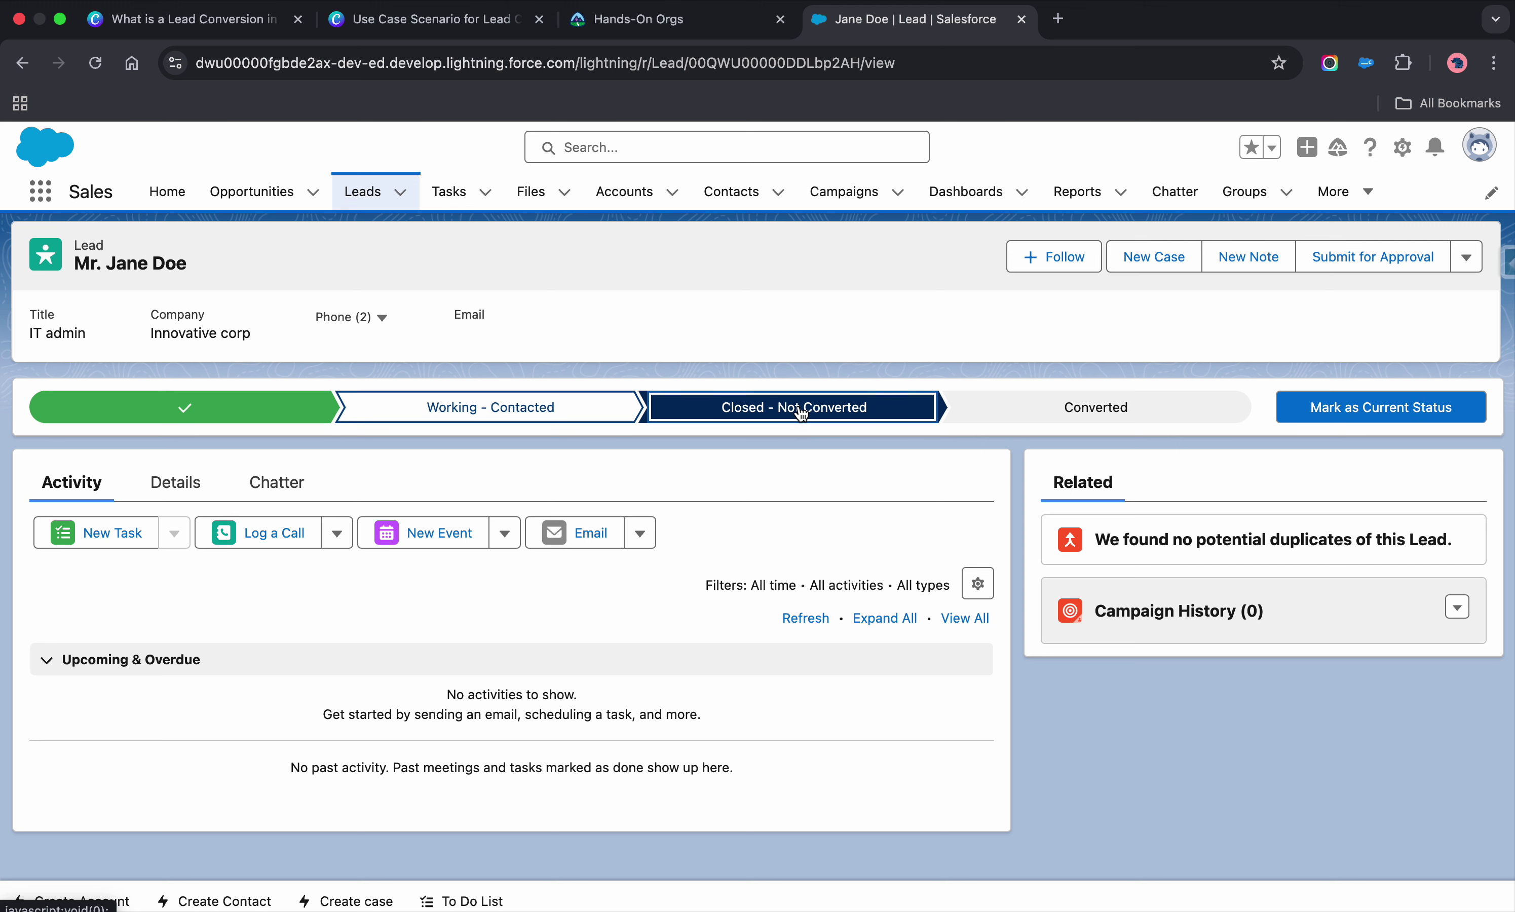
left_click(1141, 418)
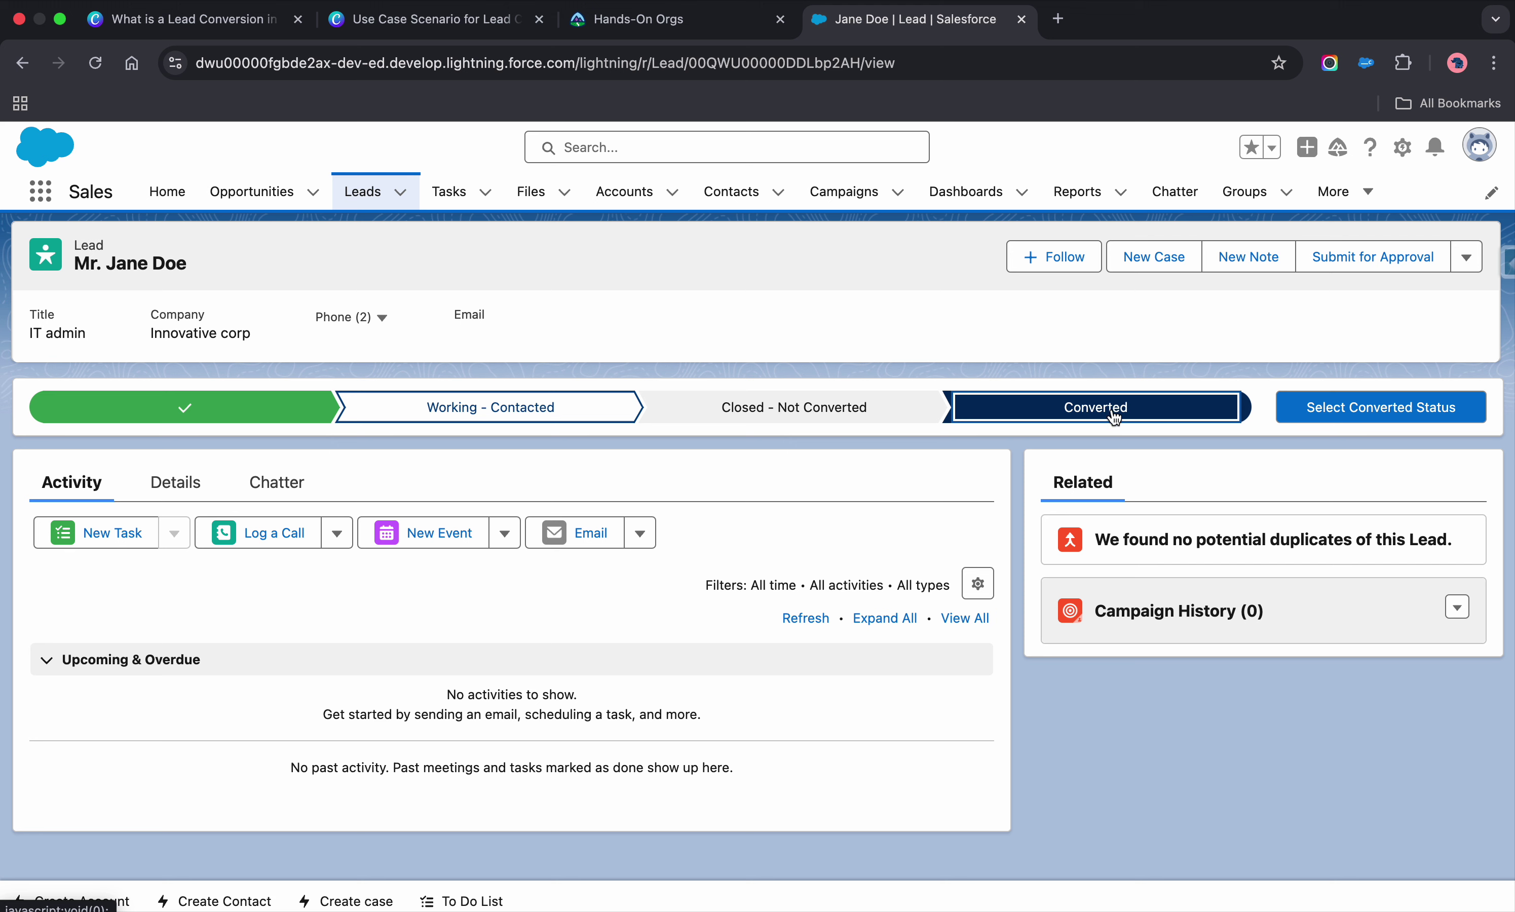
Step: Convert the lead into a new account, contact and opportunity, keeping the converted status Closed - Converted
left_click(1467, 258)
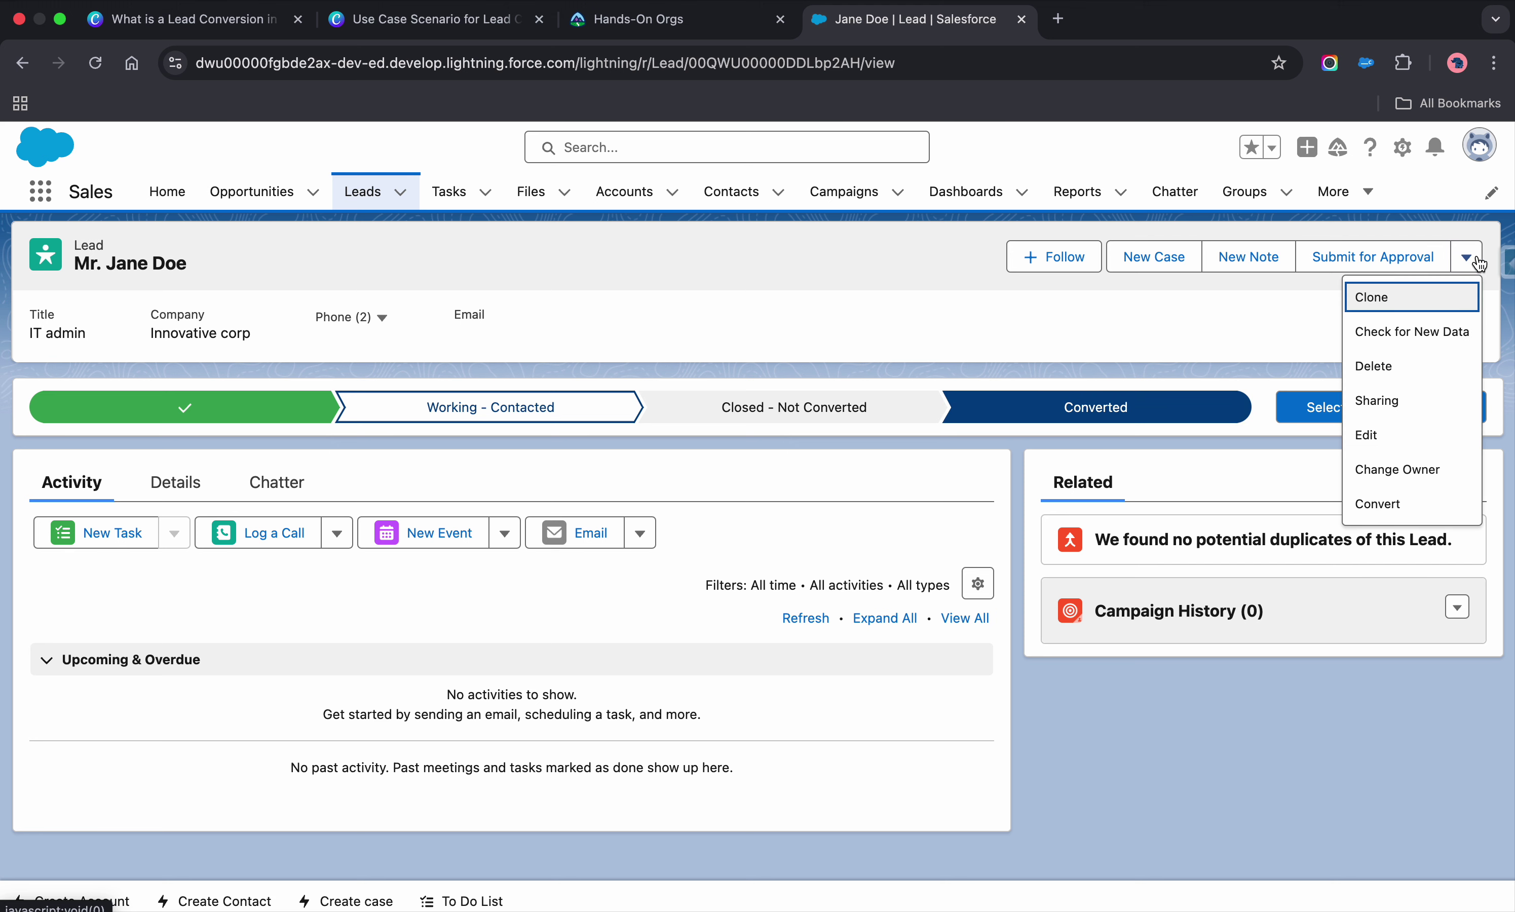
left_click(1380, 503)
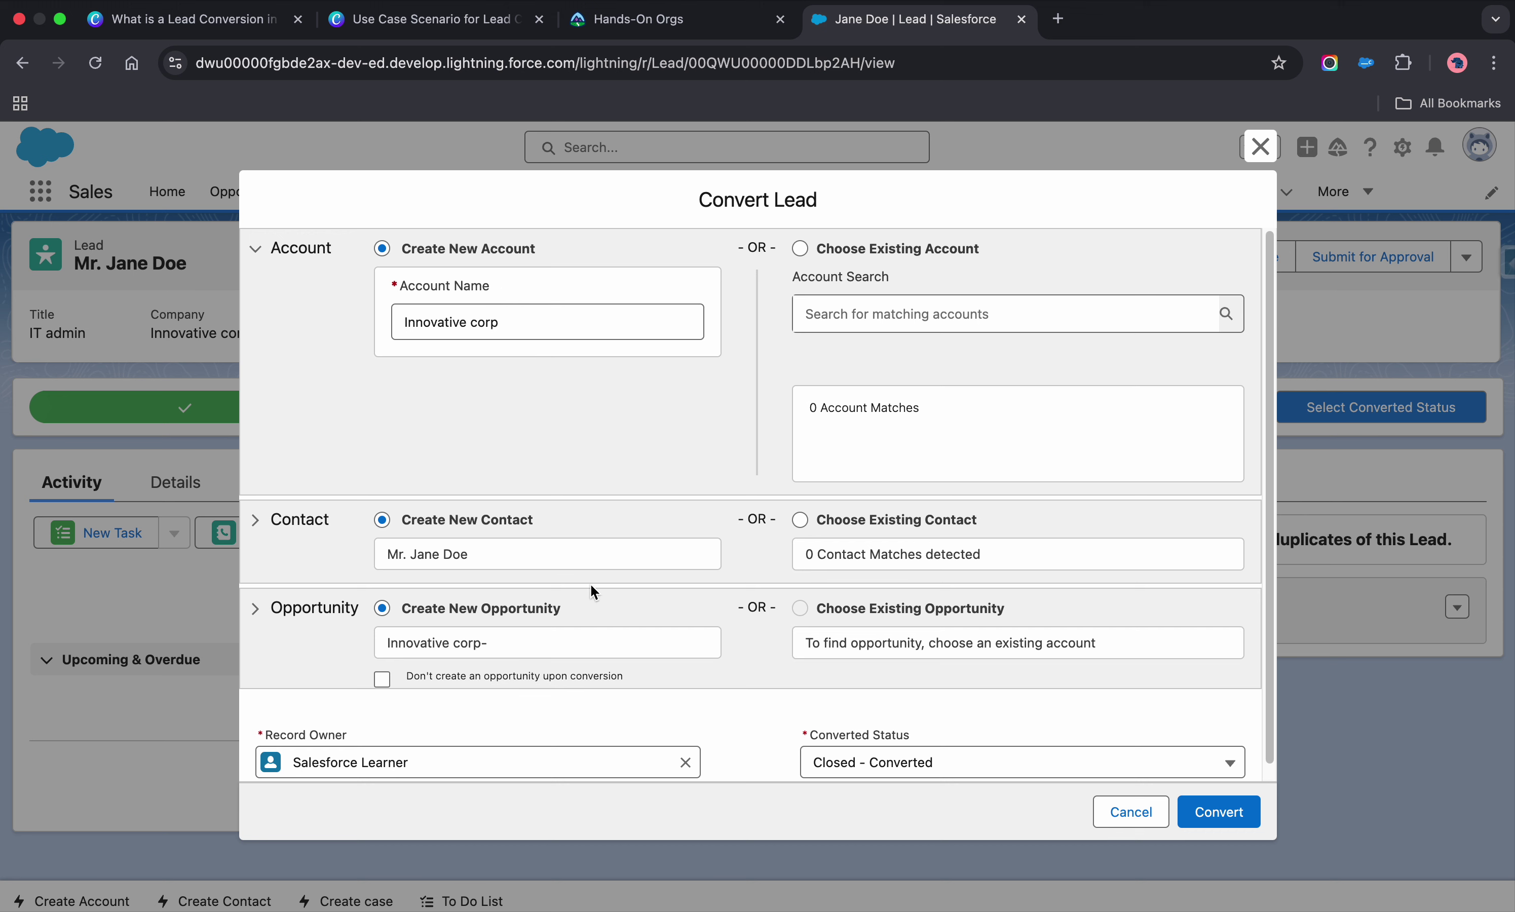
scroll(529, 516, "down", 1)
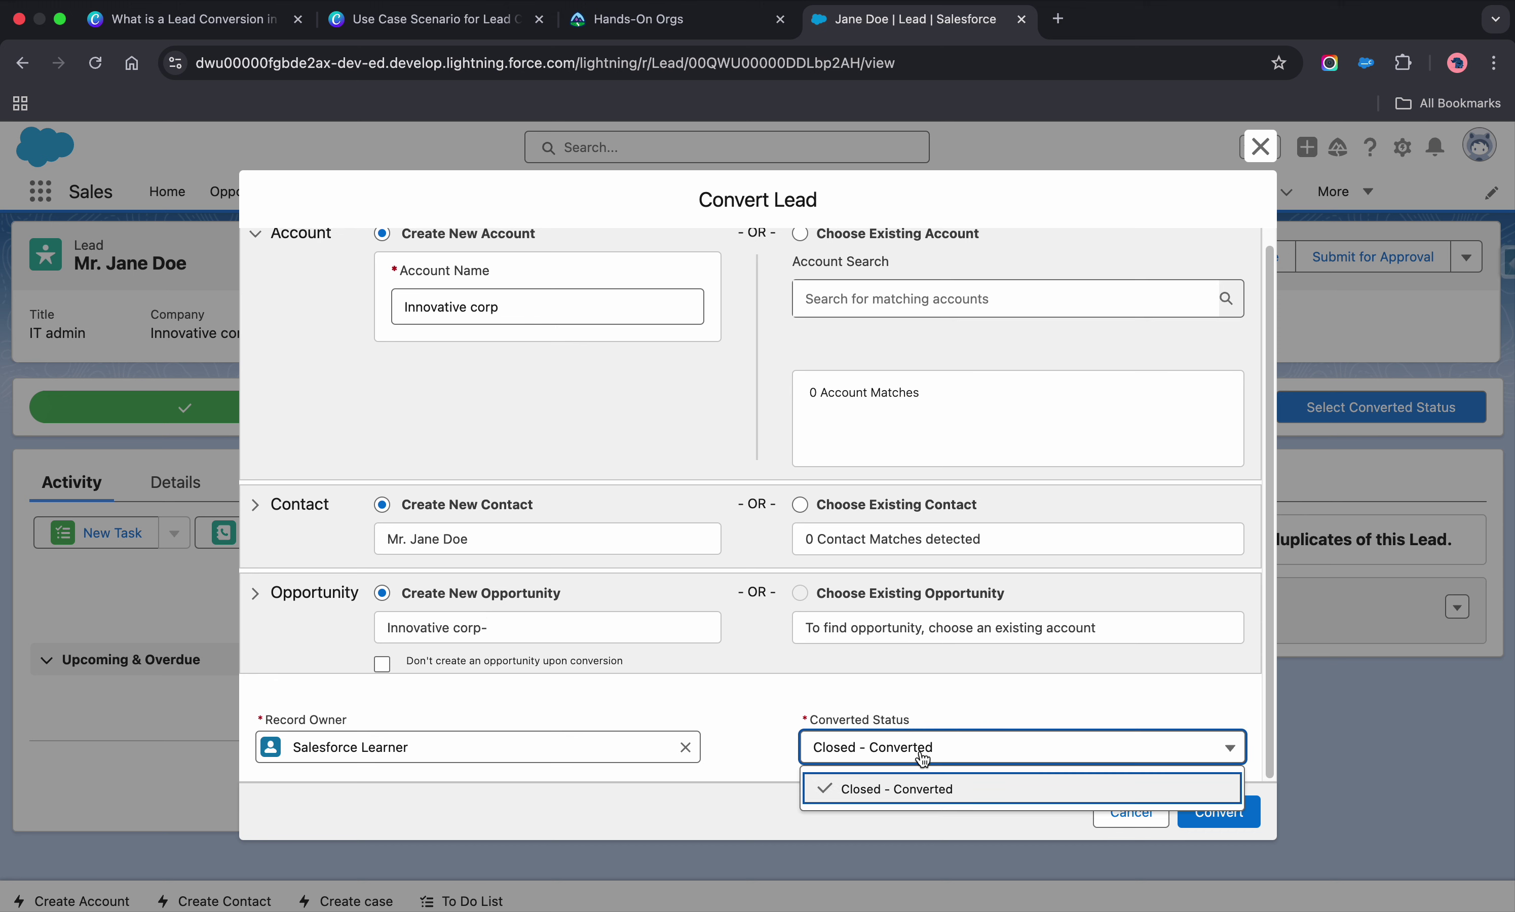
left_click(789, 701)
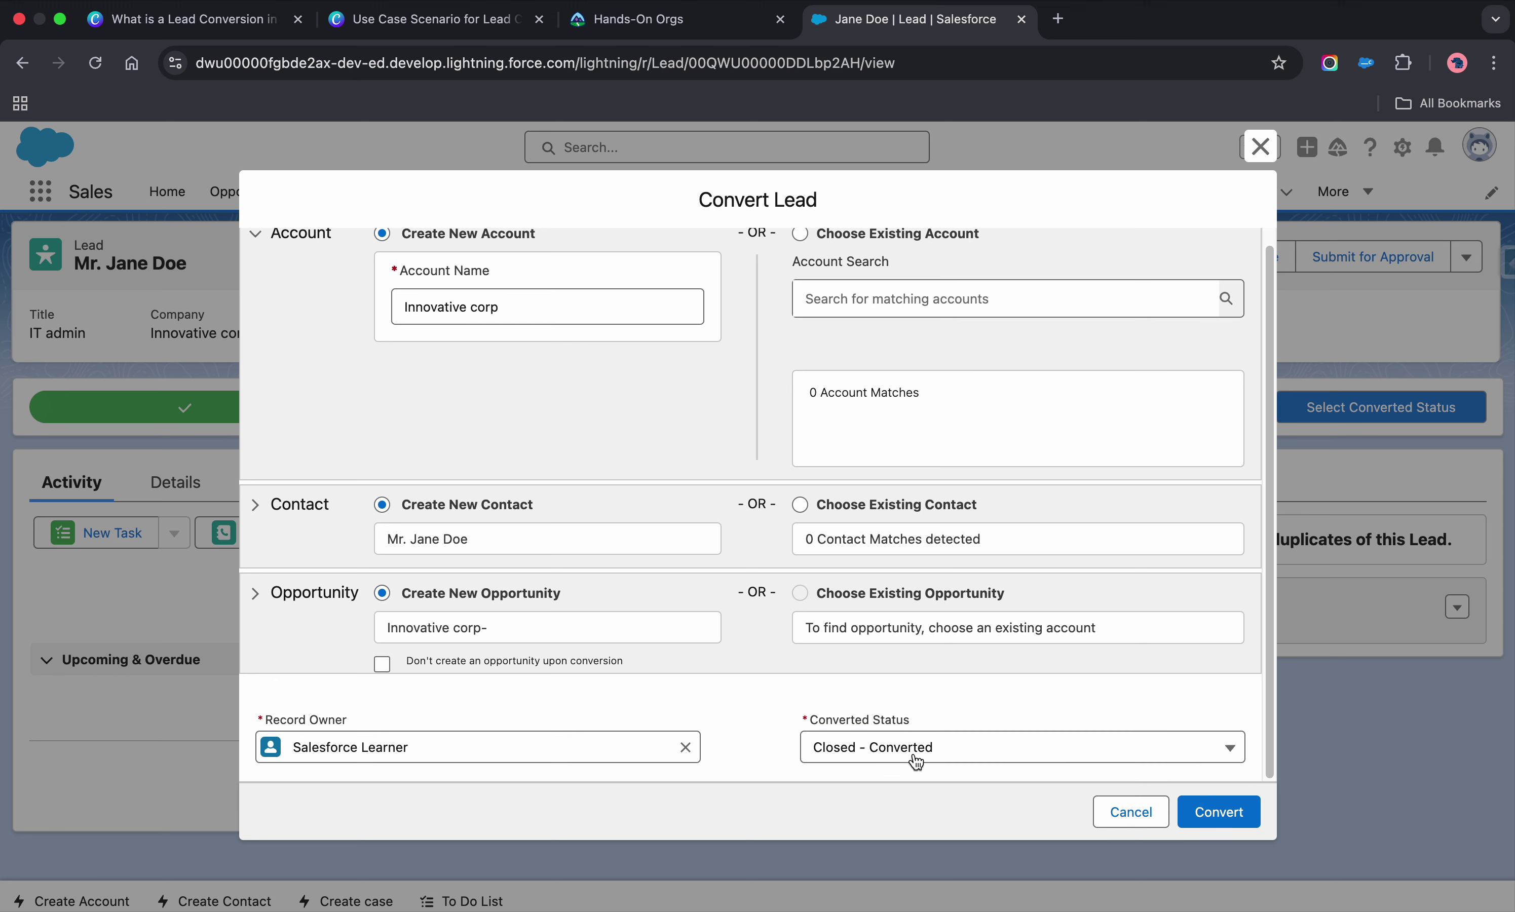
left_click(1210, 818)
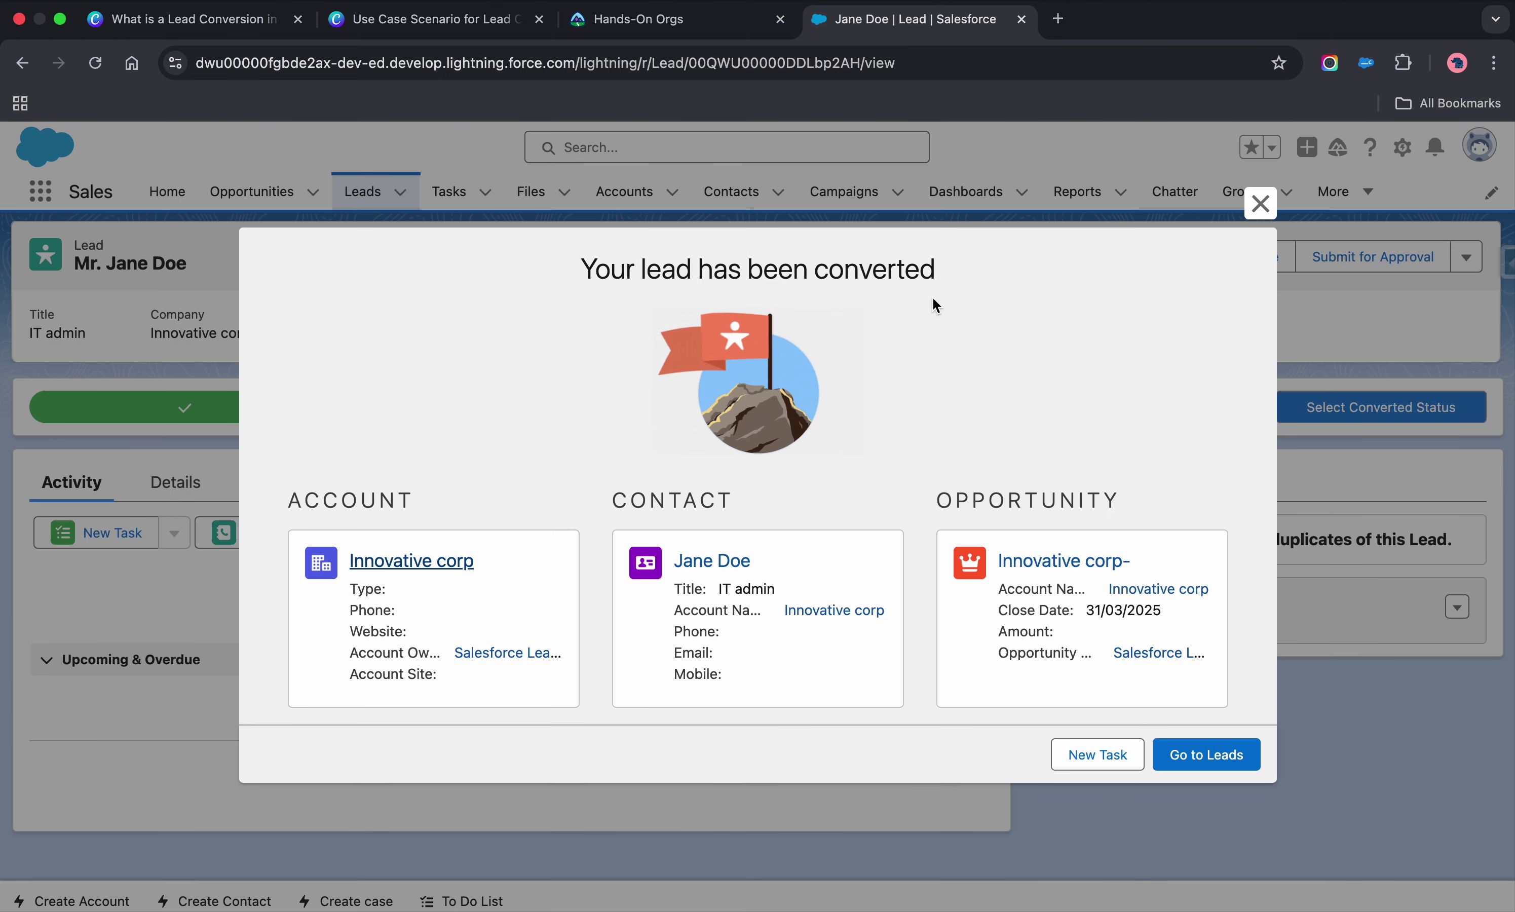
Step: Open the account, contact and opportunity created by the conversion in separate browser tabs
right_click(418, 562)
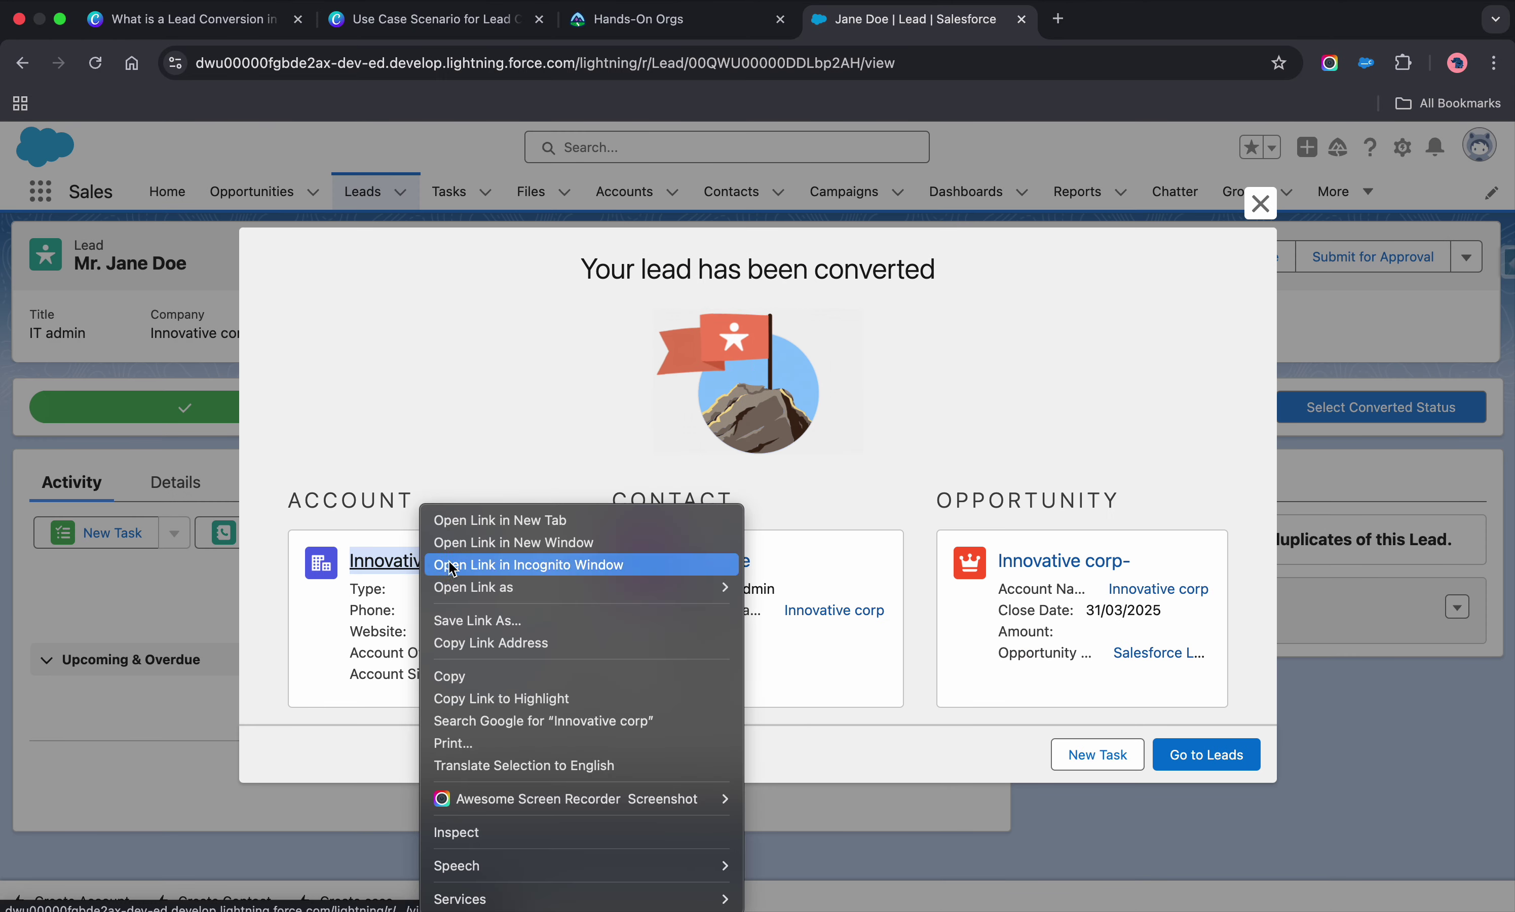
left_click(468, 524)
right_click(676, 556)
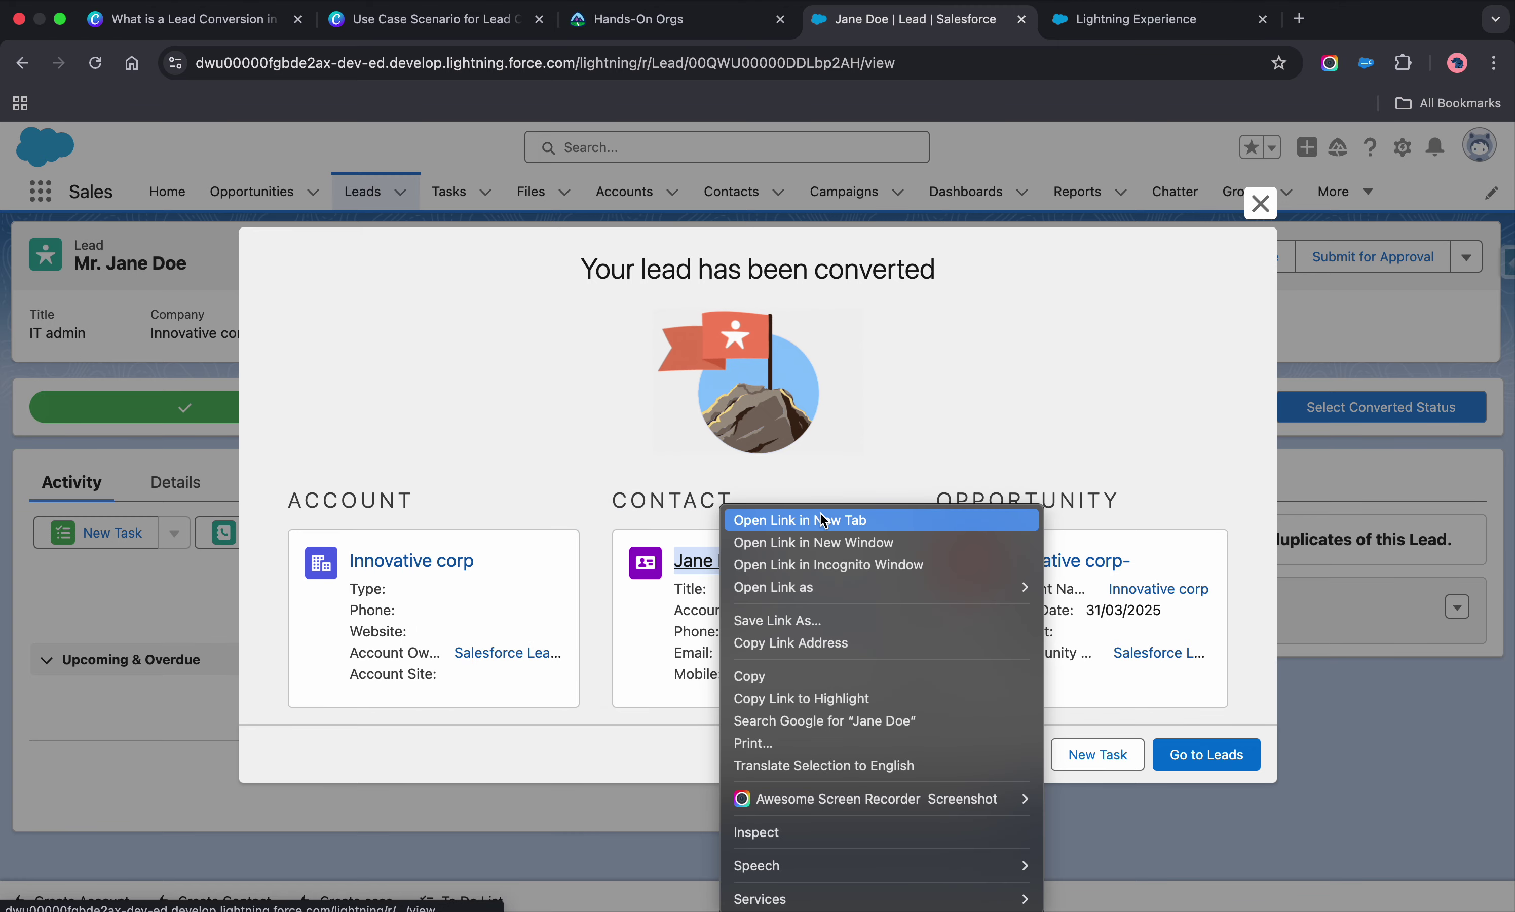
left_click(800, 569)
right_click(1071, 559)
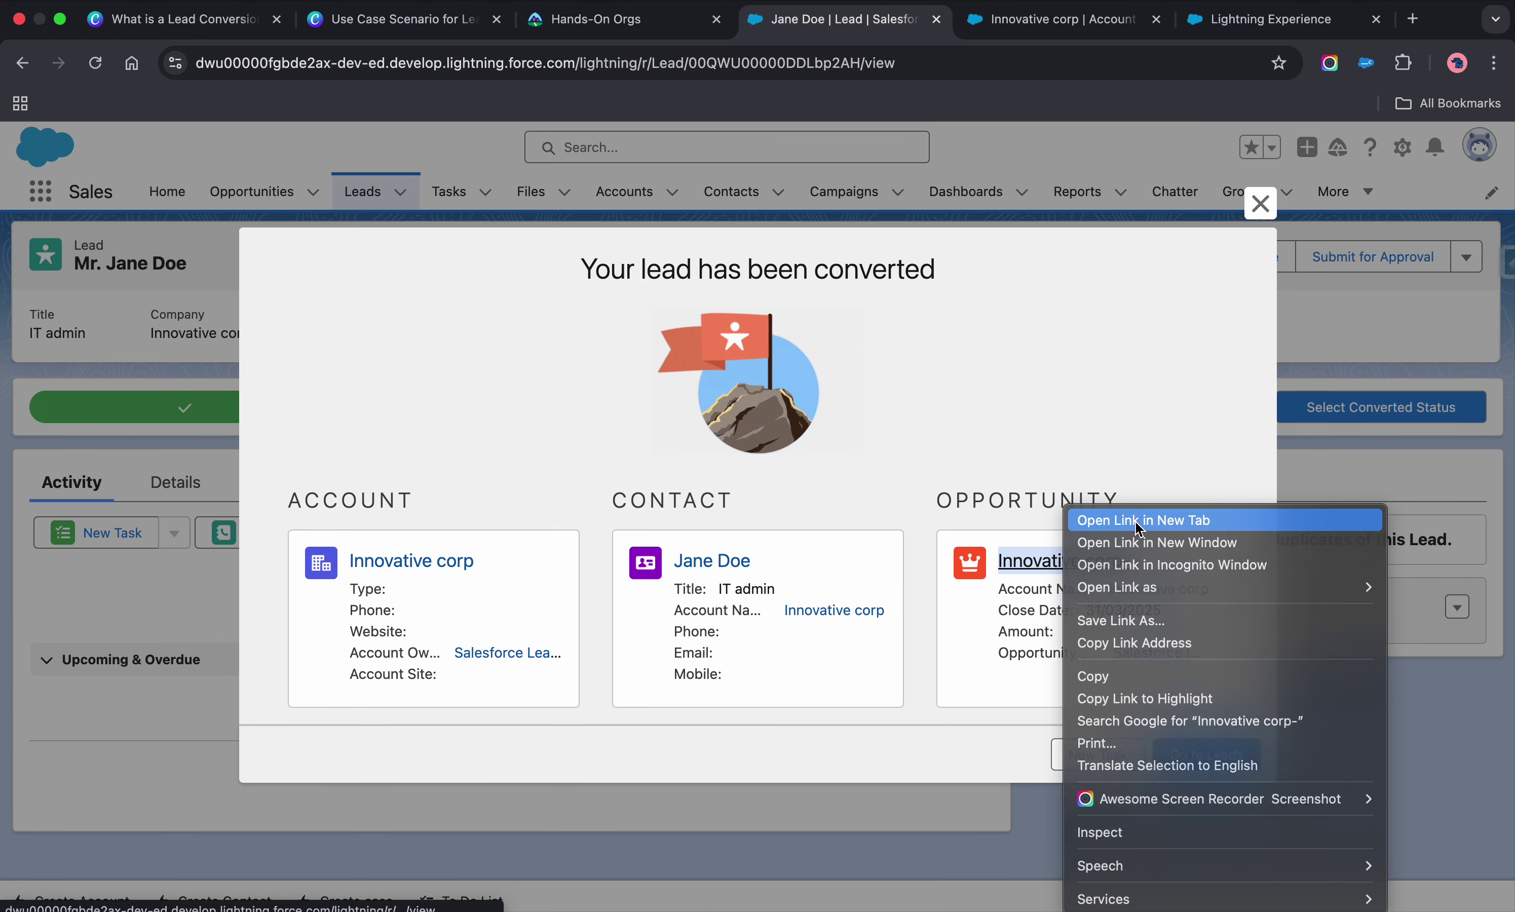
left_click(1119, 517)
Step: Review the related lists on the converted Innovative corp account and on its contact record
left_click(922, 20)
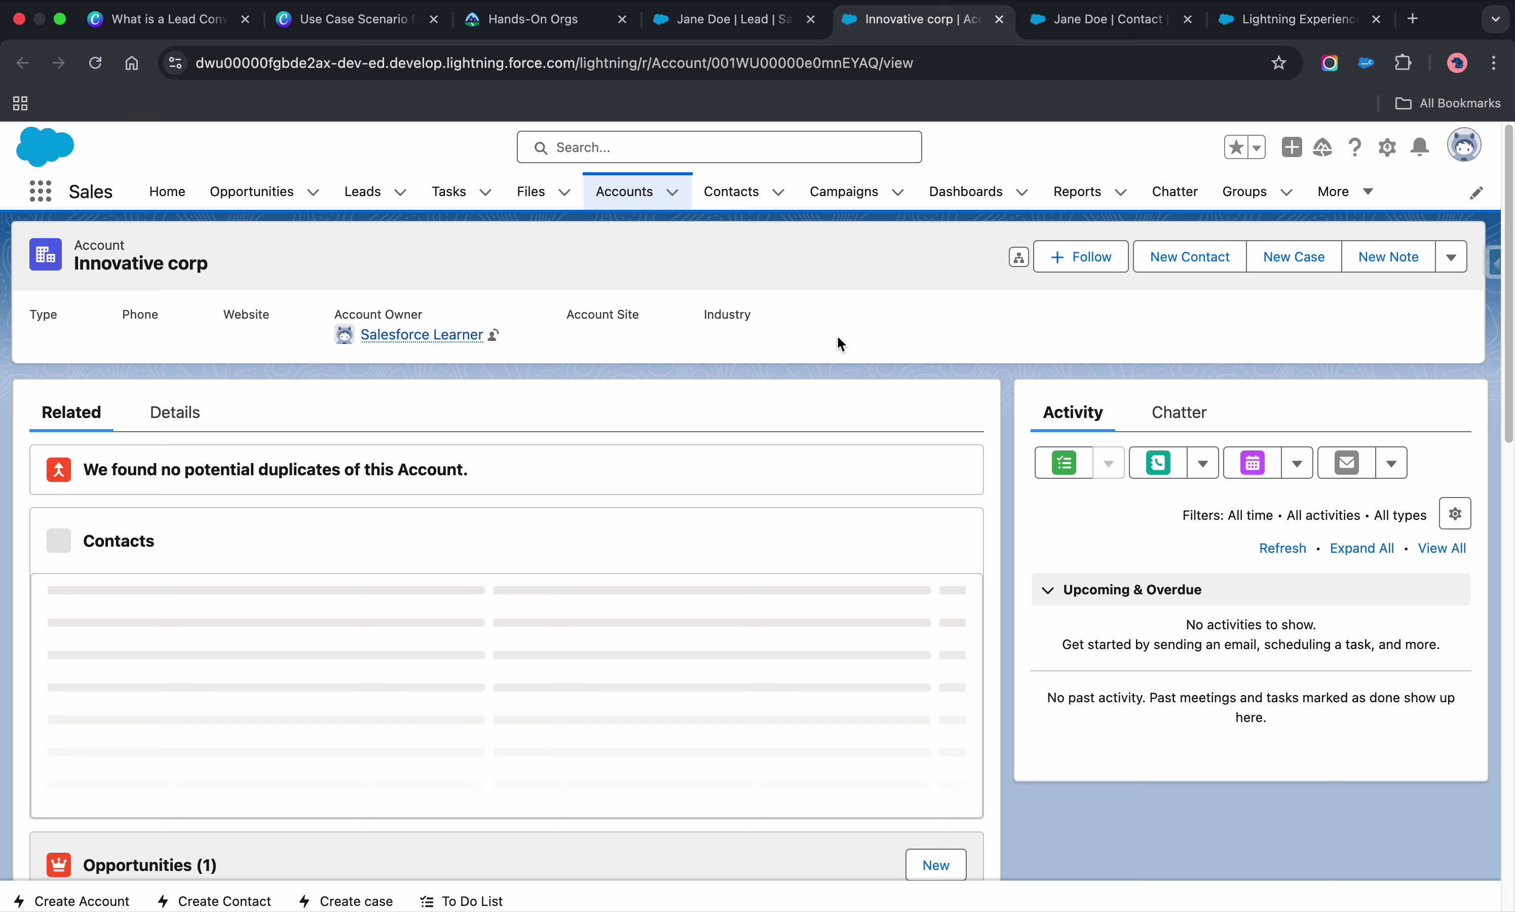
scroll(421, 434, "down", 4)
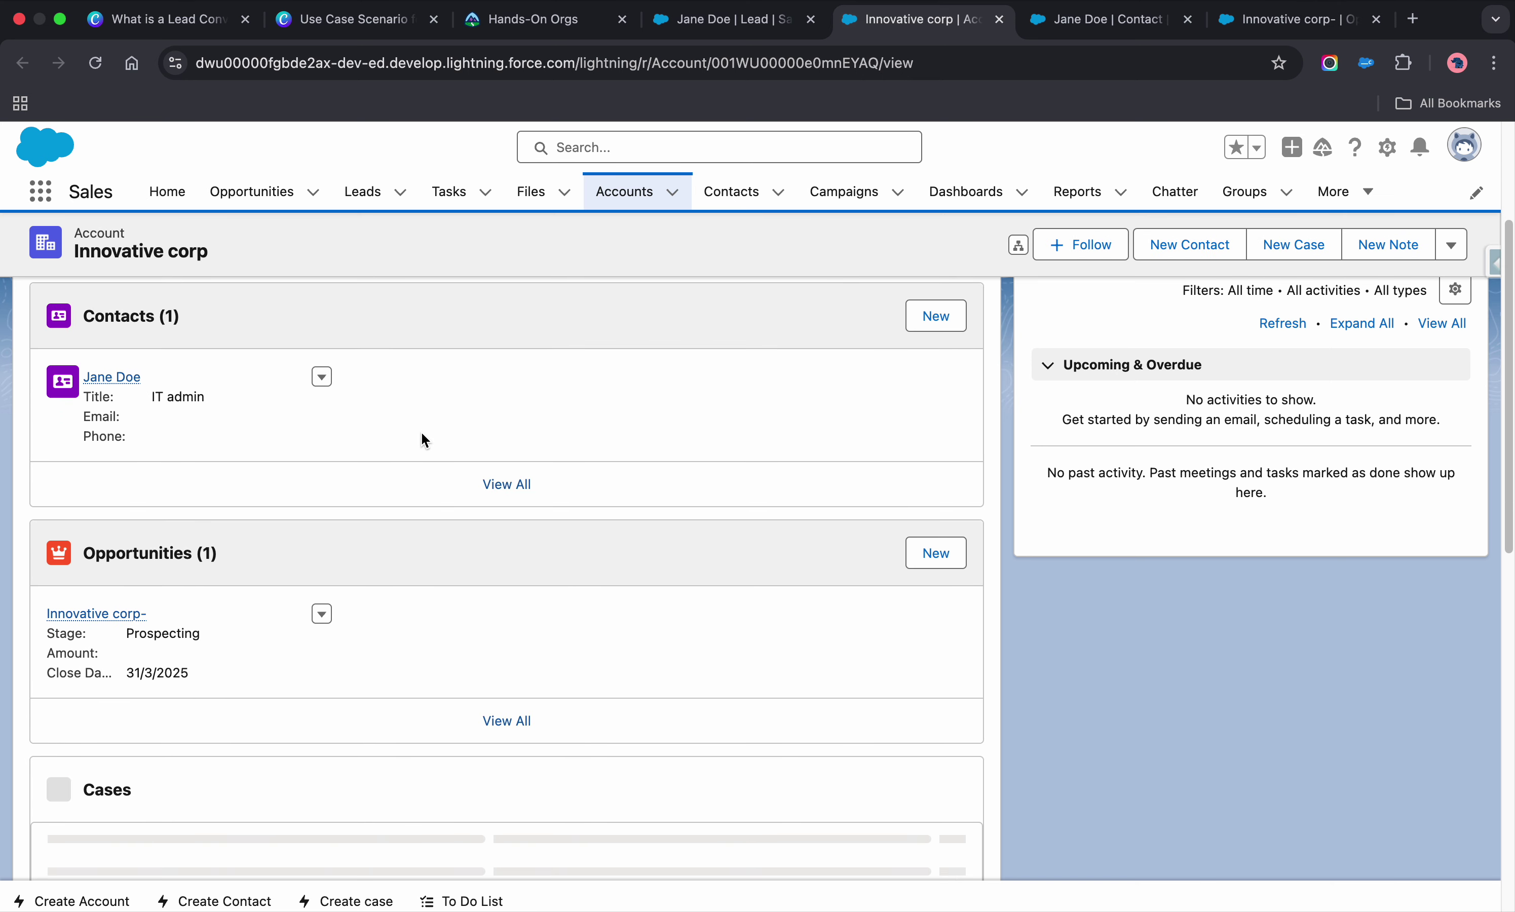
scroll(422, 434, "up", 3)
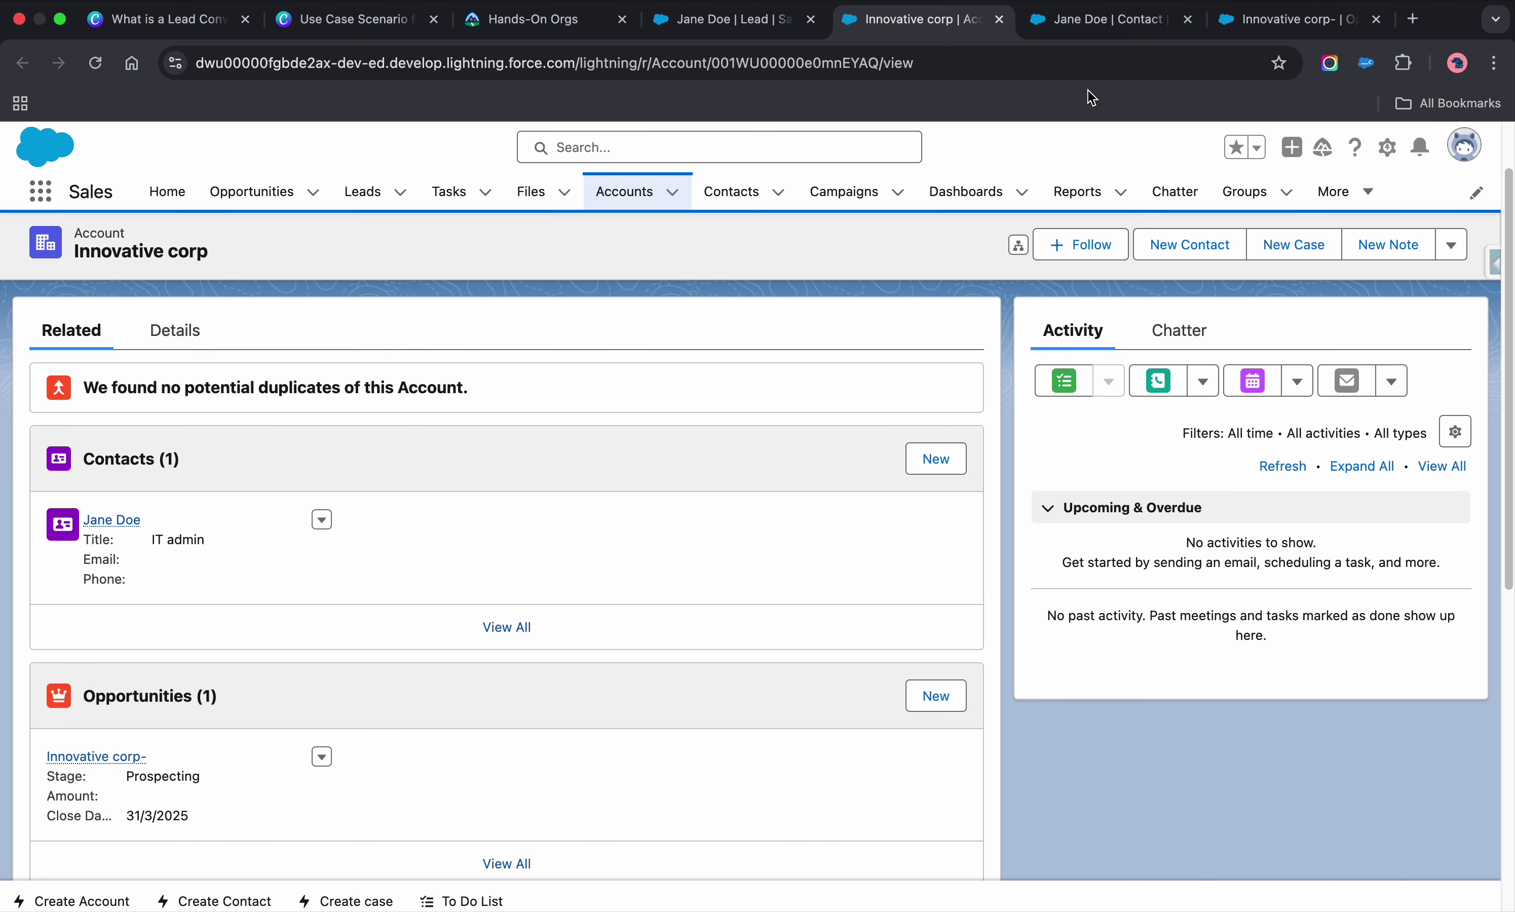
left_click(1095, 20)
scroll(625, 406, "down", 5)
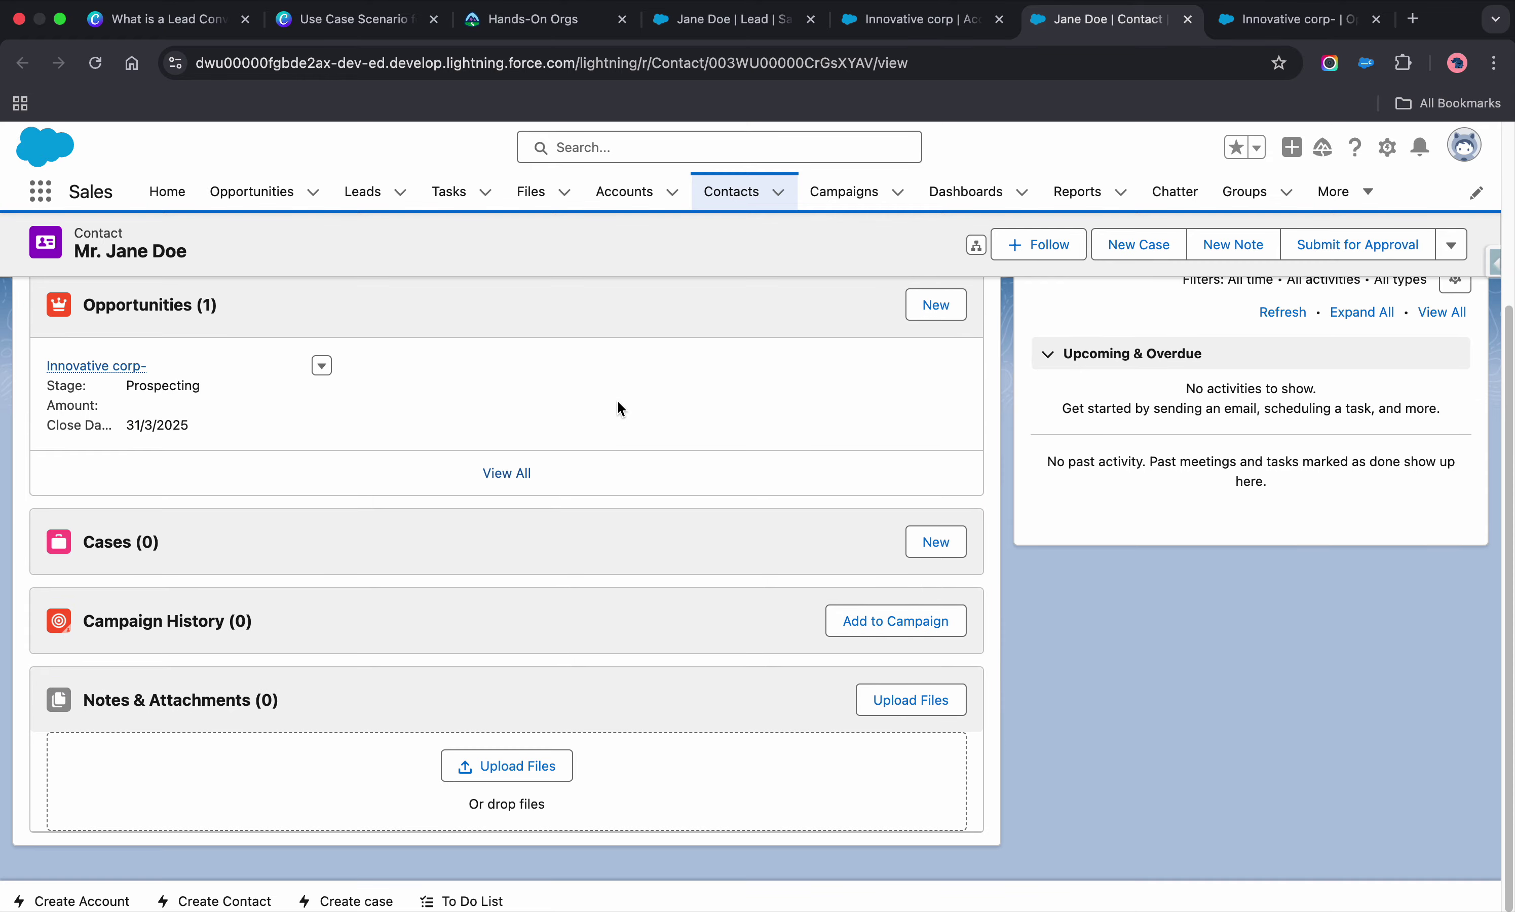
scroll(621, 408, "up", 5)
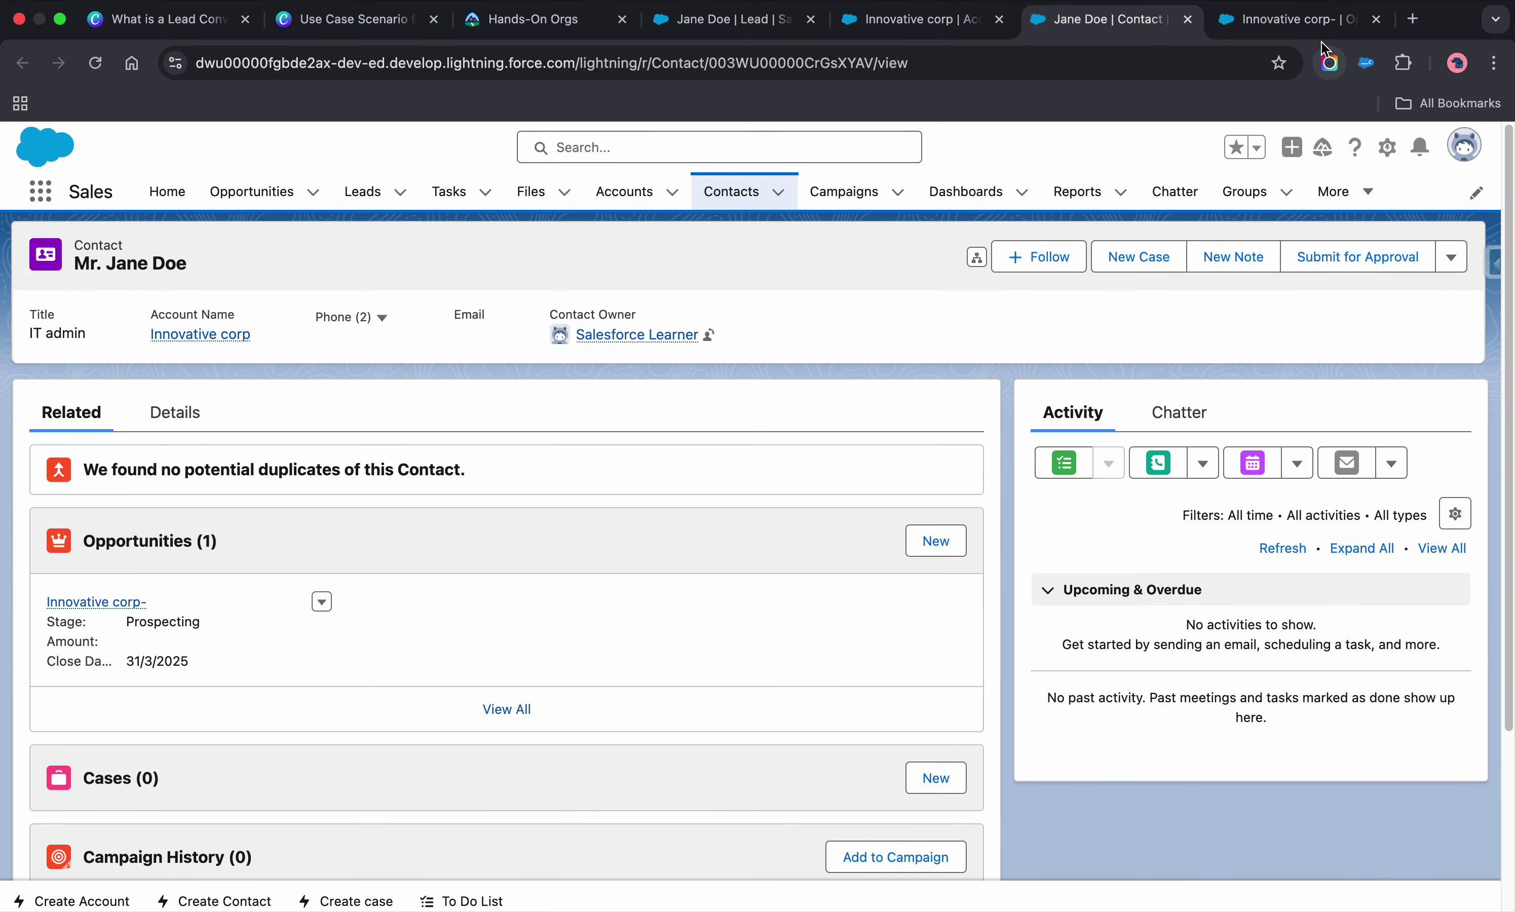
Step: Examine the converted Innovative corp- opportunity, including its stage path, activity area and contact roles
left_click(1291, 20)
scroll(643, 523, "down", 5)
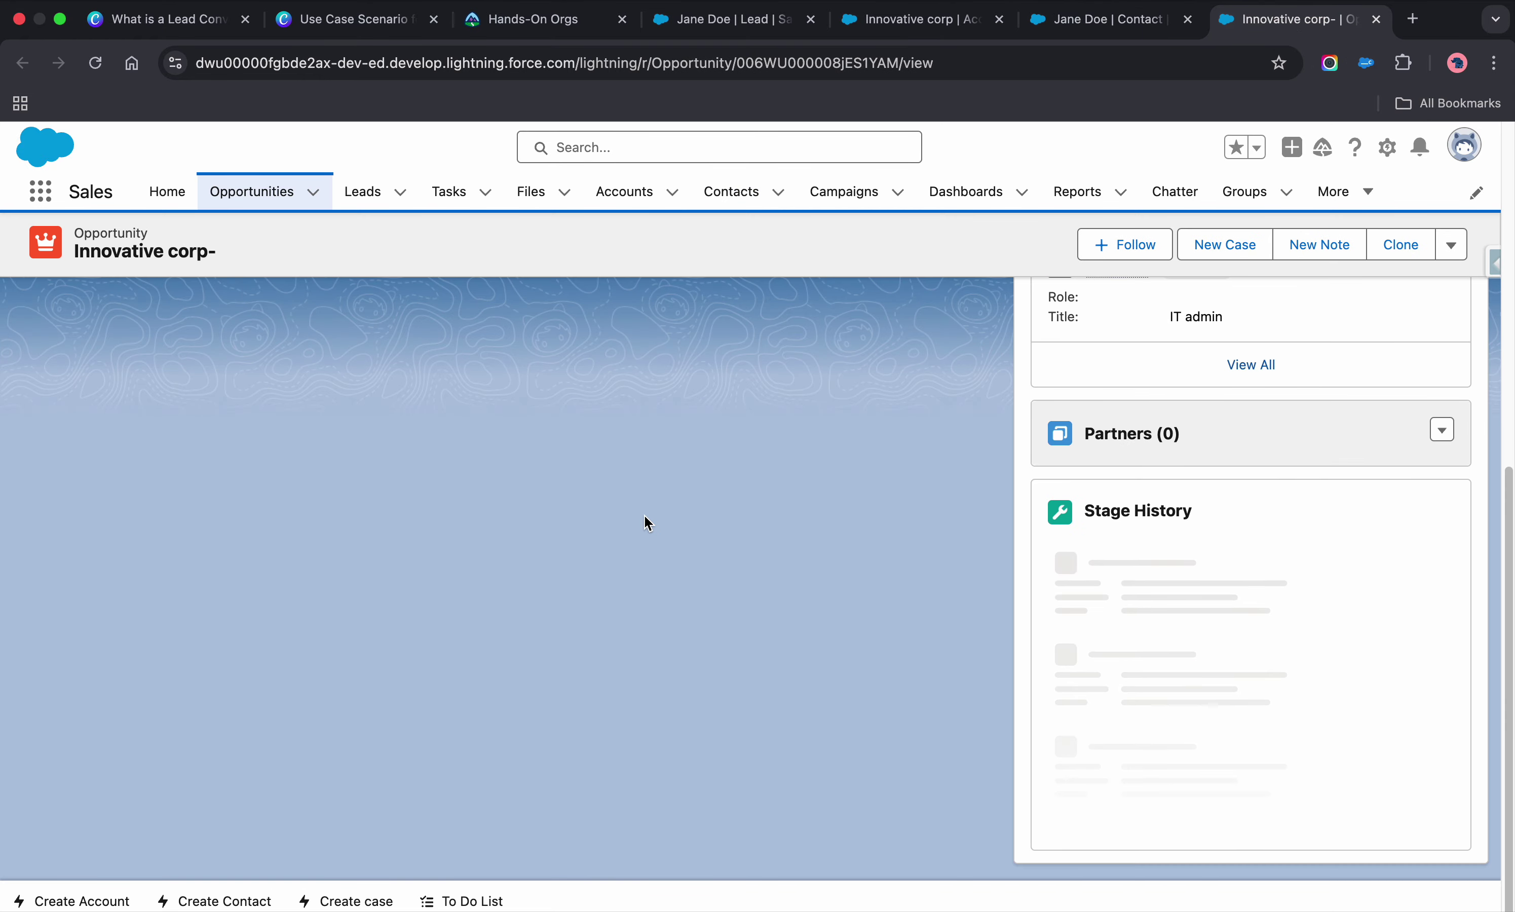
scroll(645, 522, "up", 5)
scroll(644, 513, "down", 5)
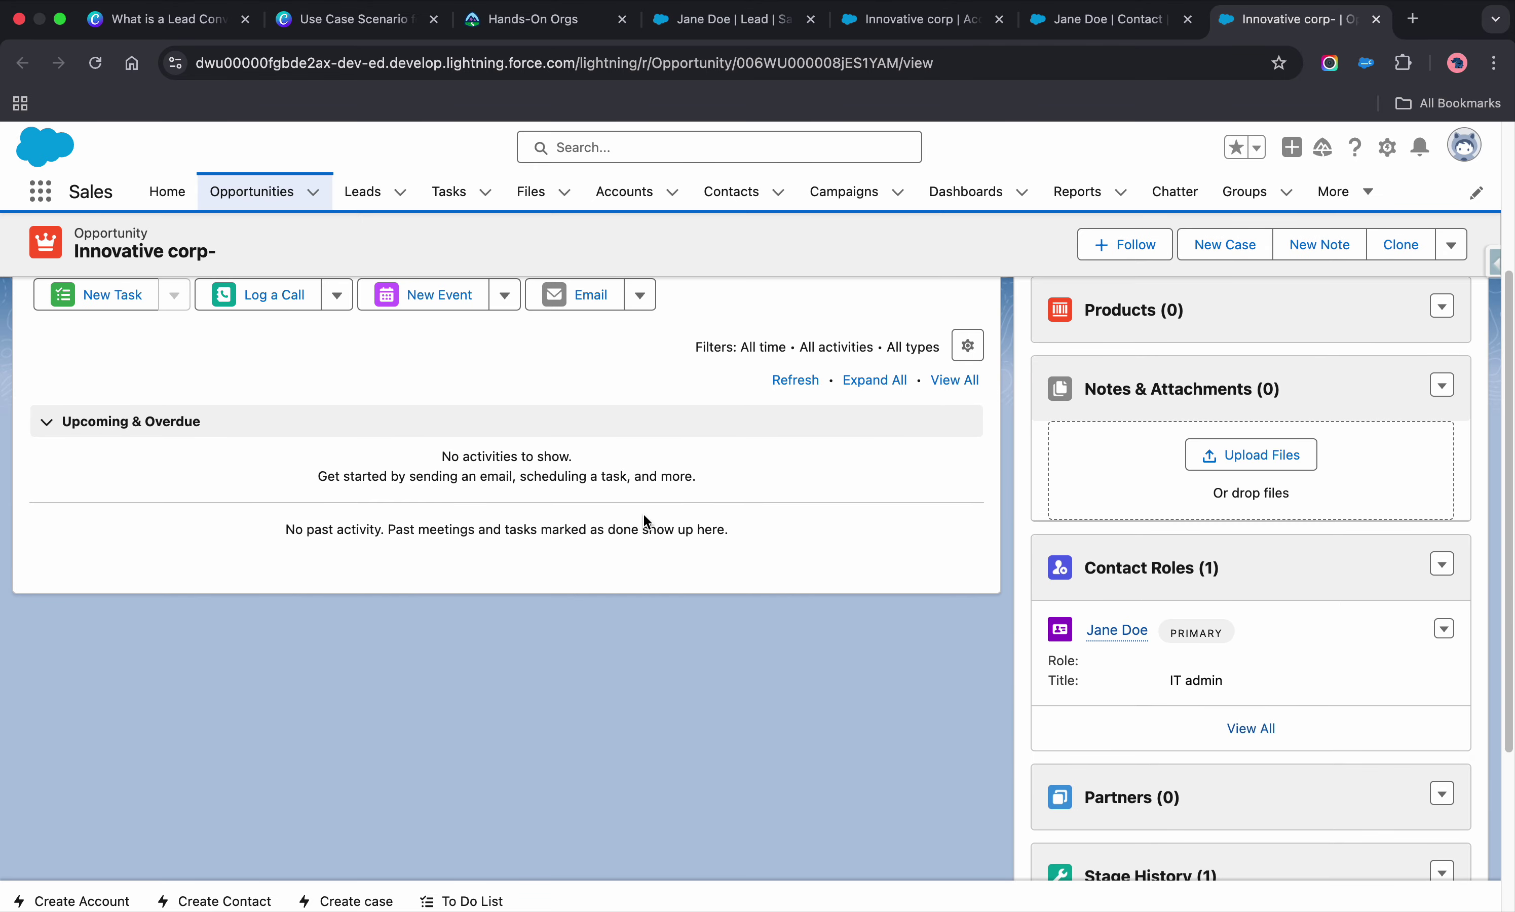
scroll(642, 512, "up", 5)
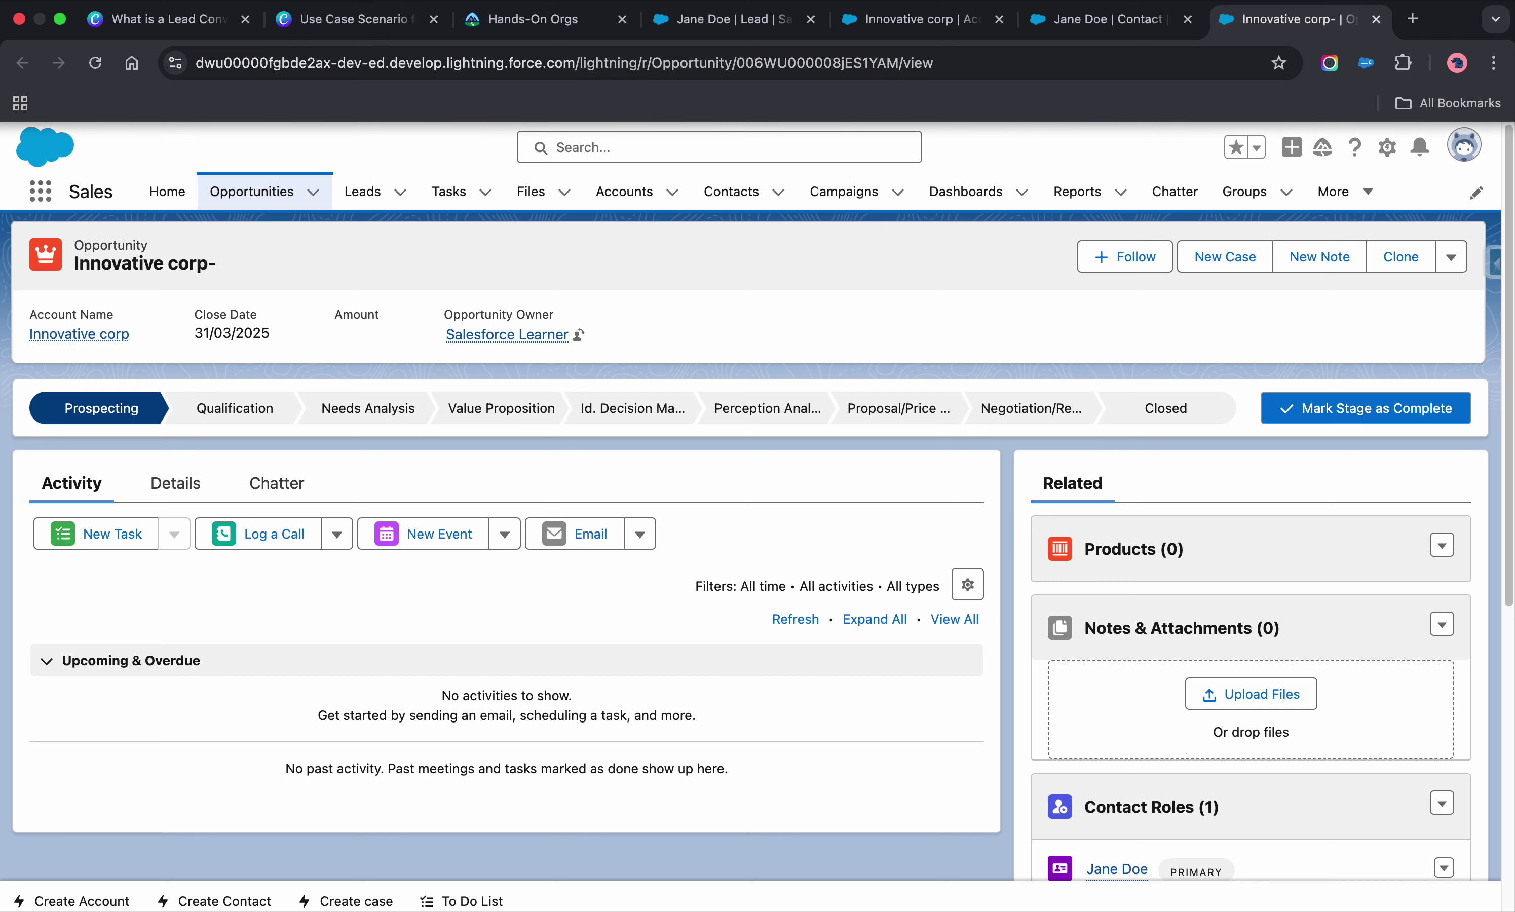
Step: Open the bookmarked "Thank you video" Canva slide in place of the opportunity page
left_click(289, 0)
mouse_move(335, 0)
mouse_move(406, 94)
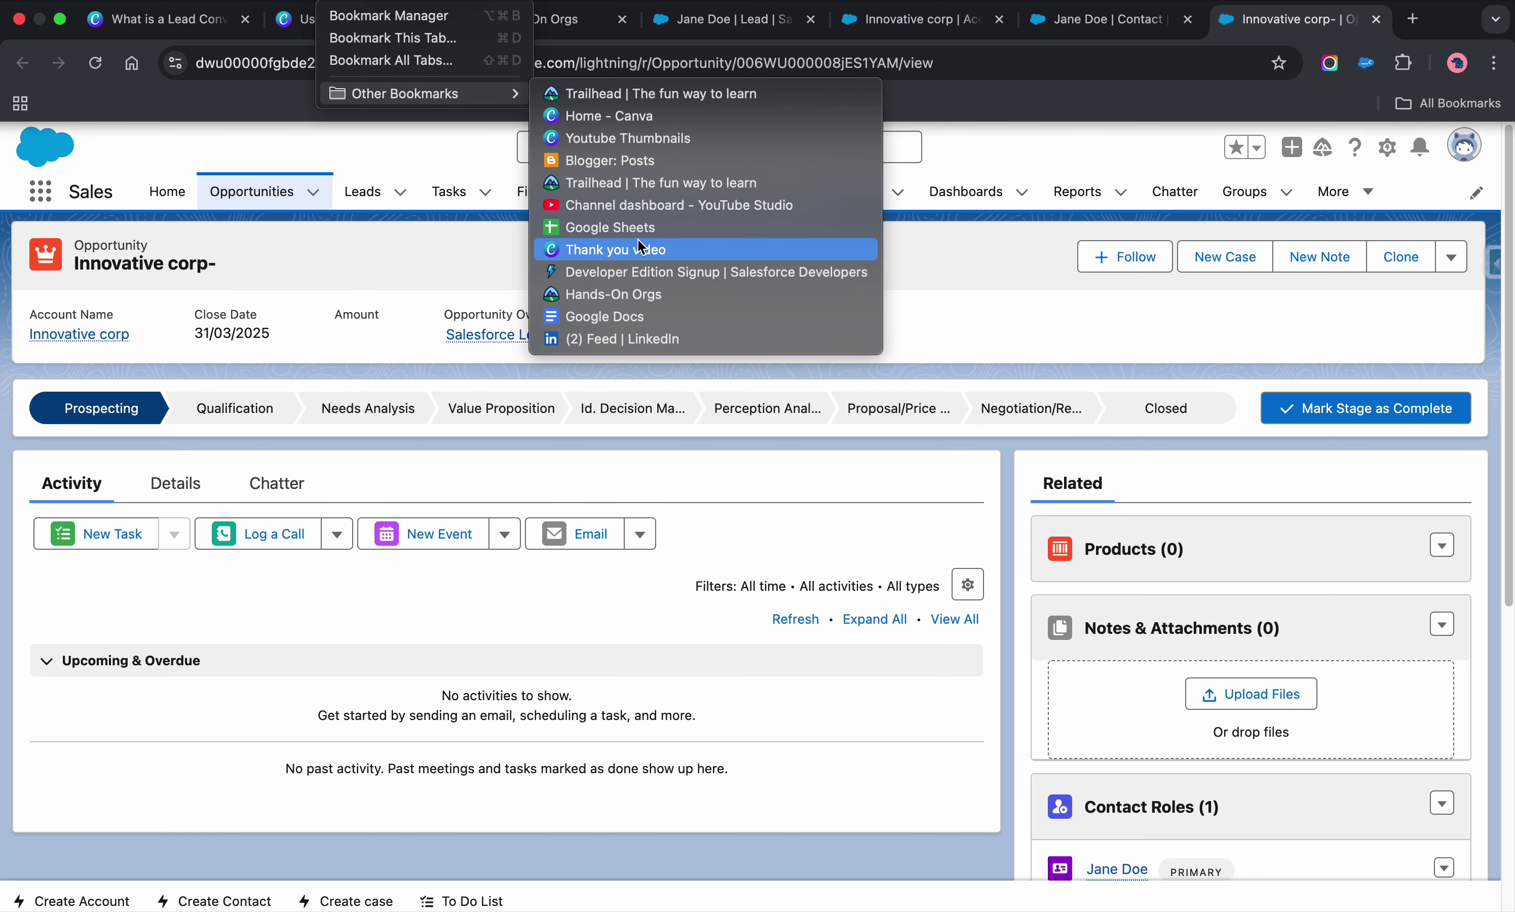
left_click(621, 250)
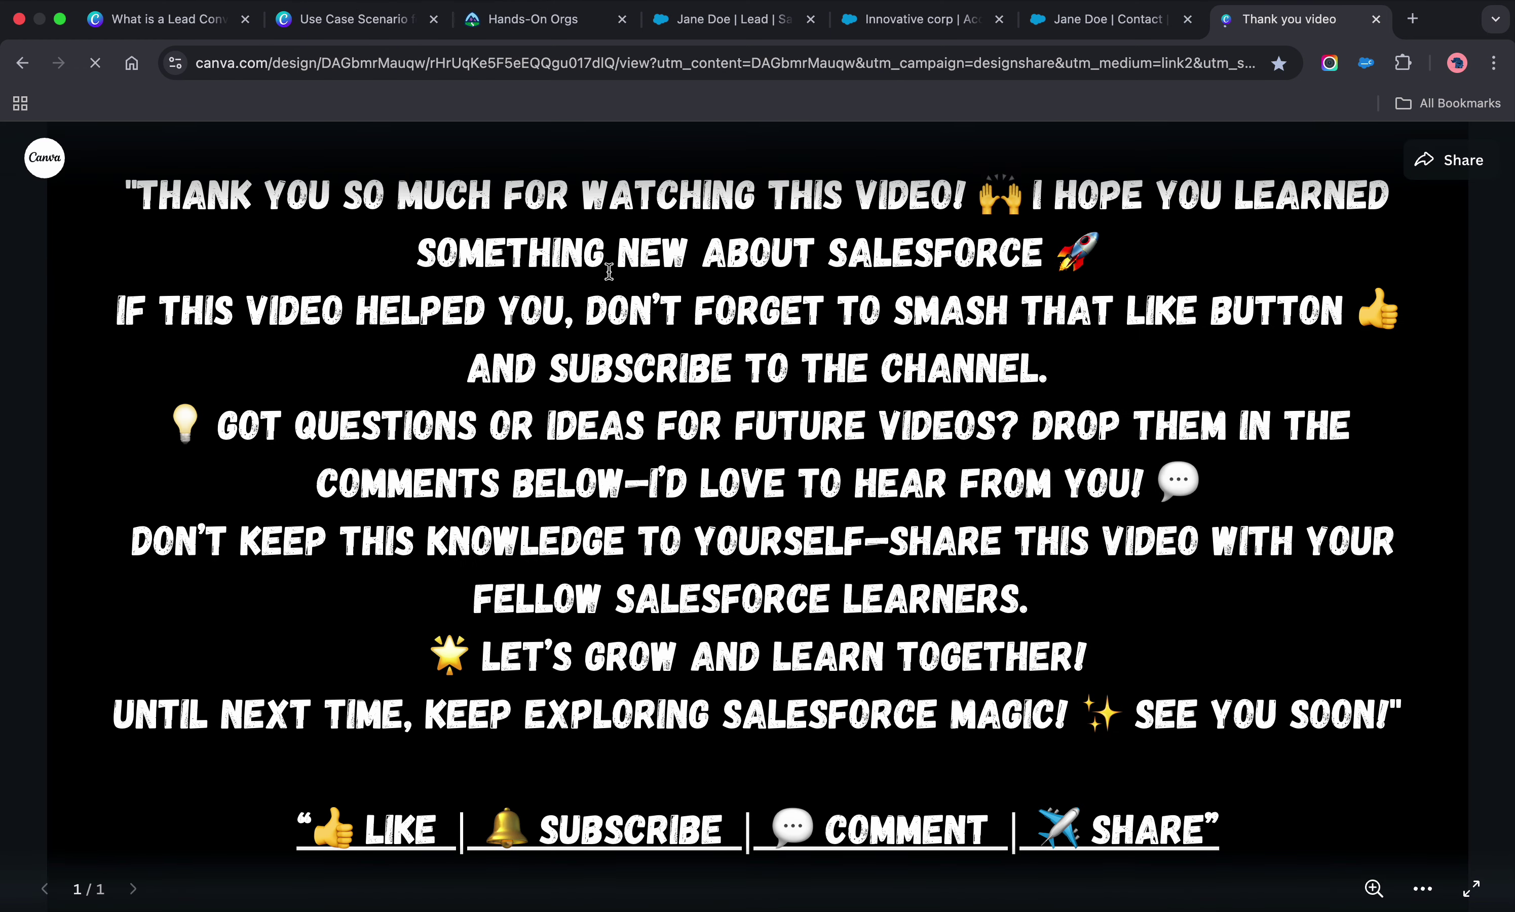